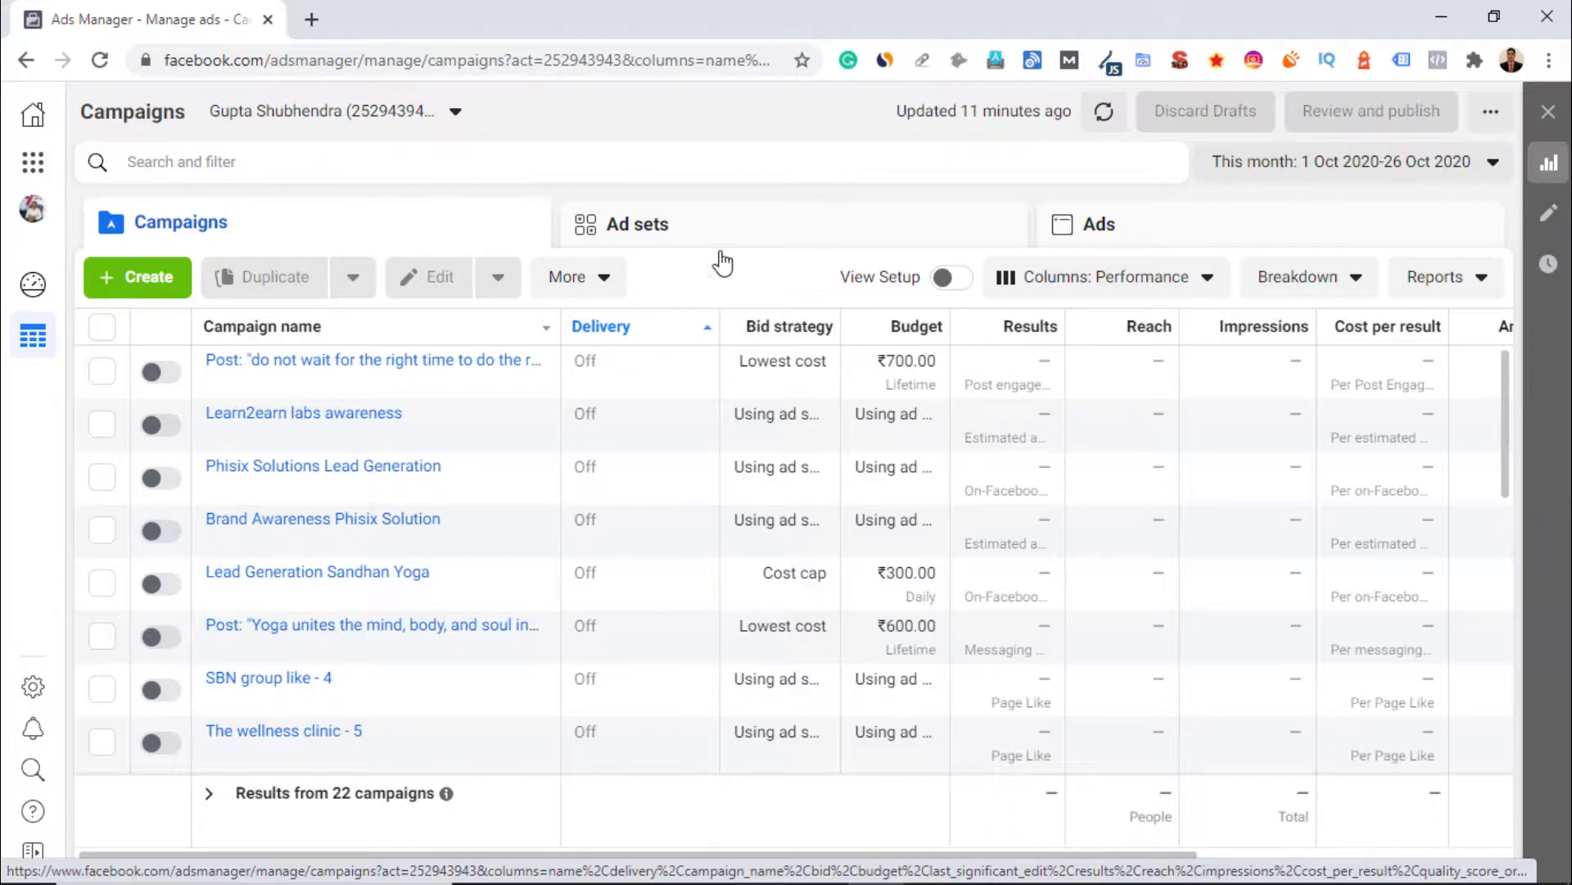
- Create a new campaign with the Brand Awareness objective and continue to its ad set settings
click(166, 291)
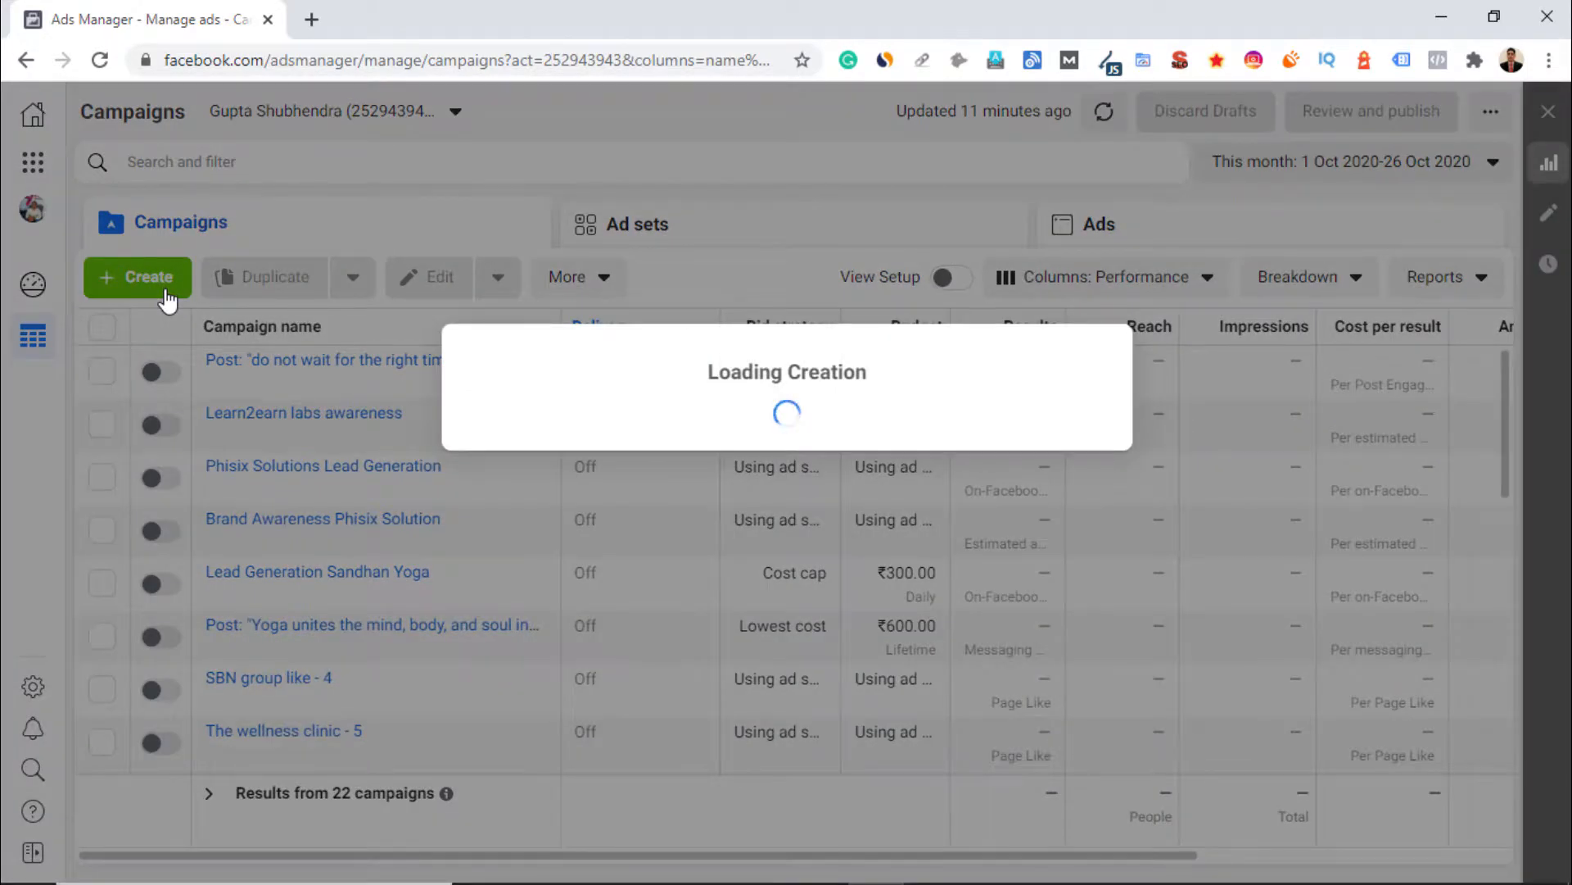
click(491, 379)
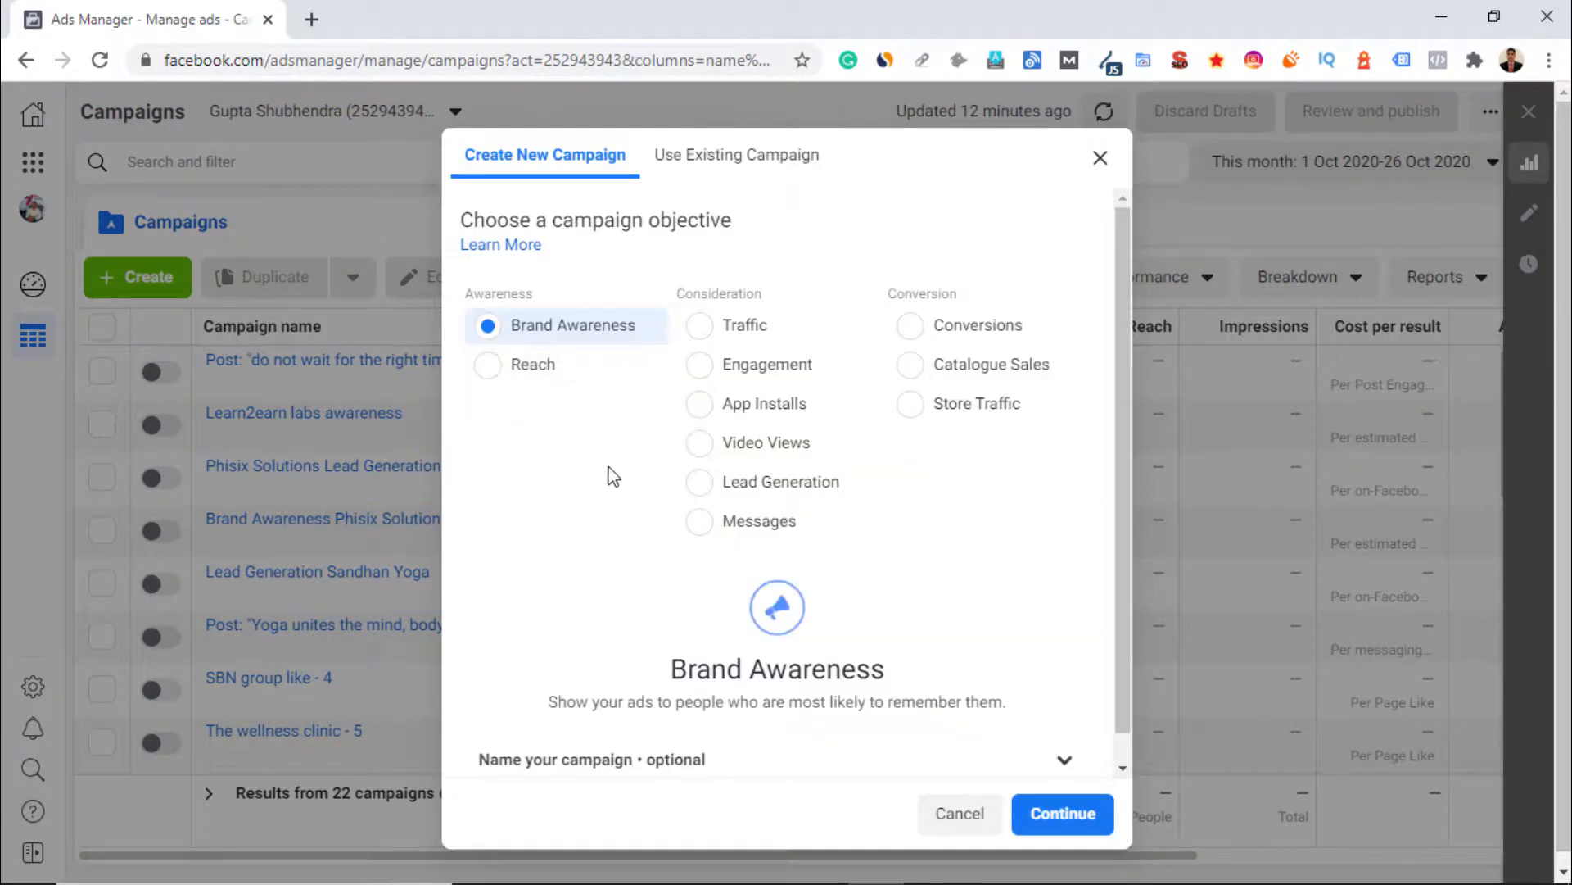
click(1064, 811)
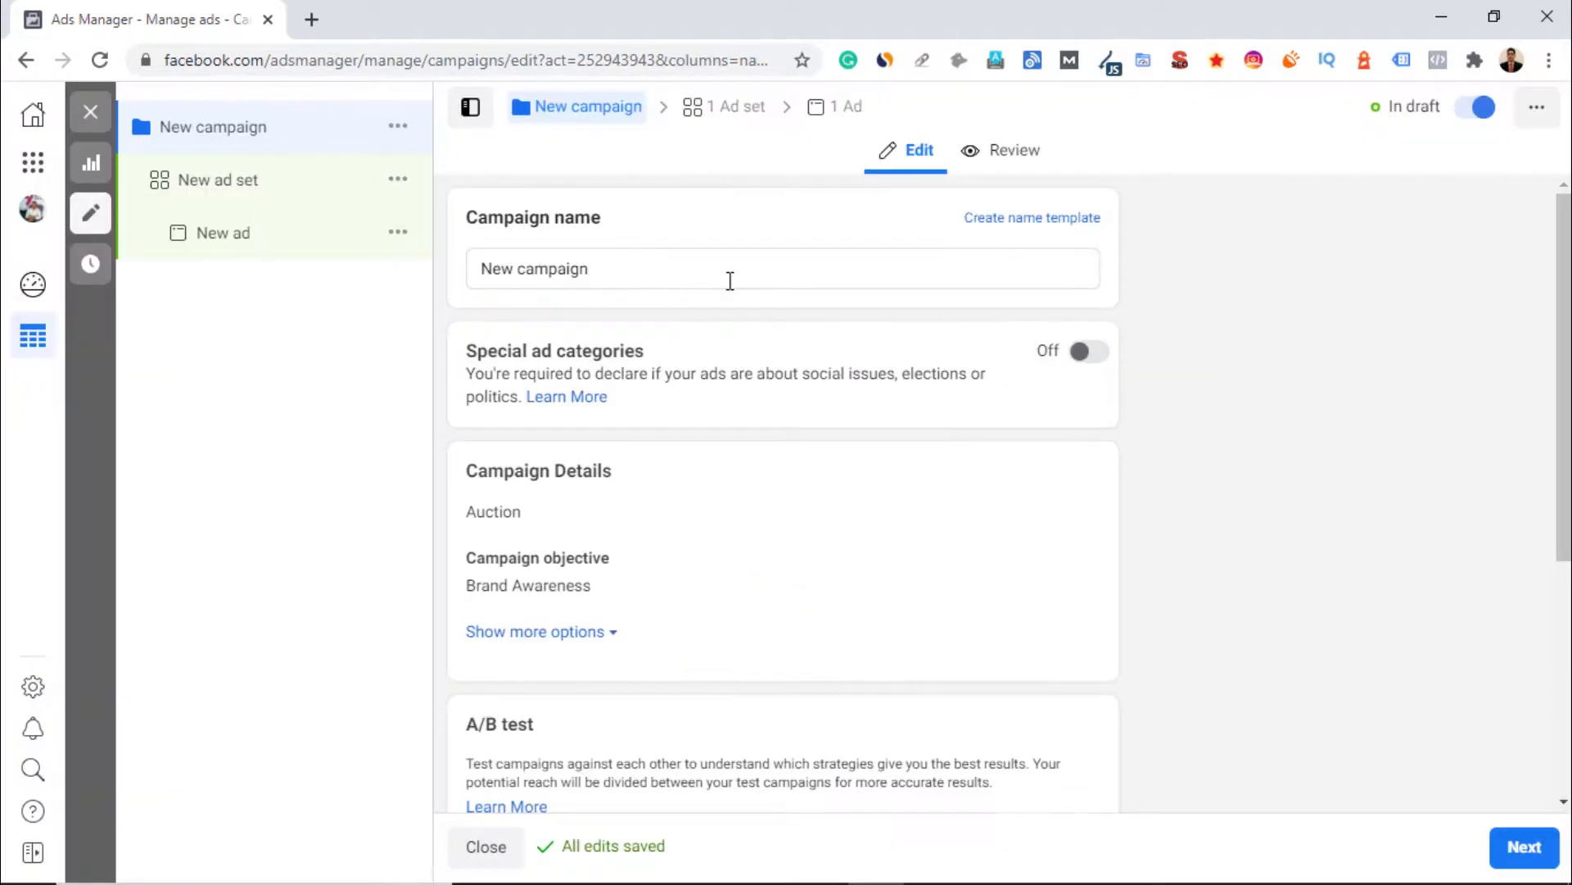
scroll(766, 631, down, 5)
click(1524, 847)
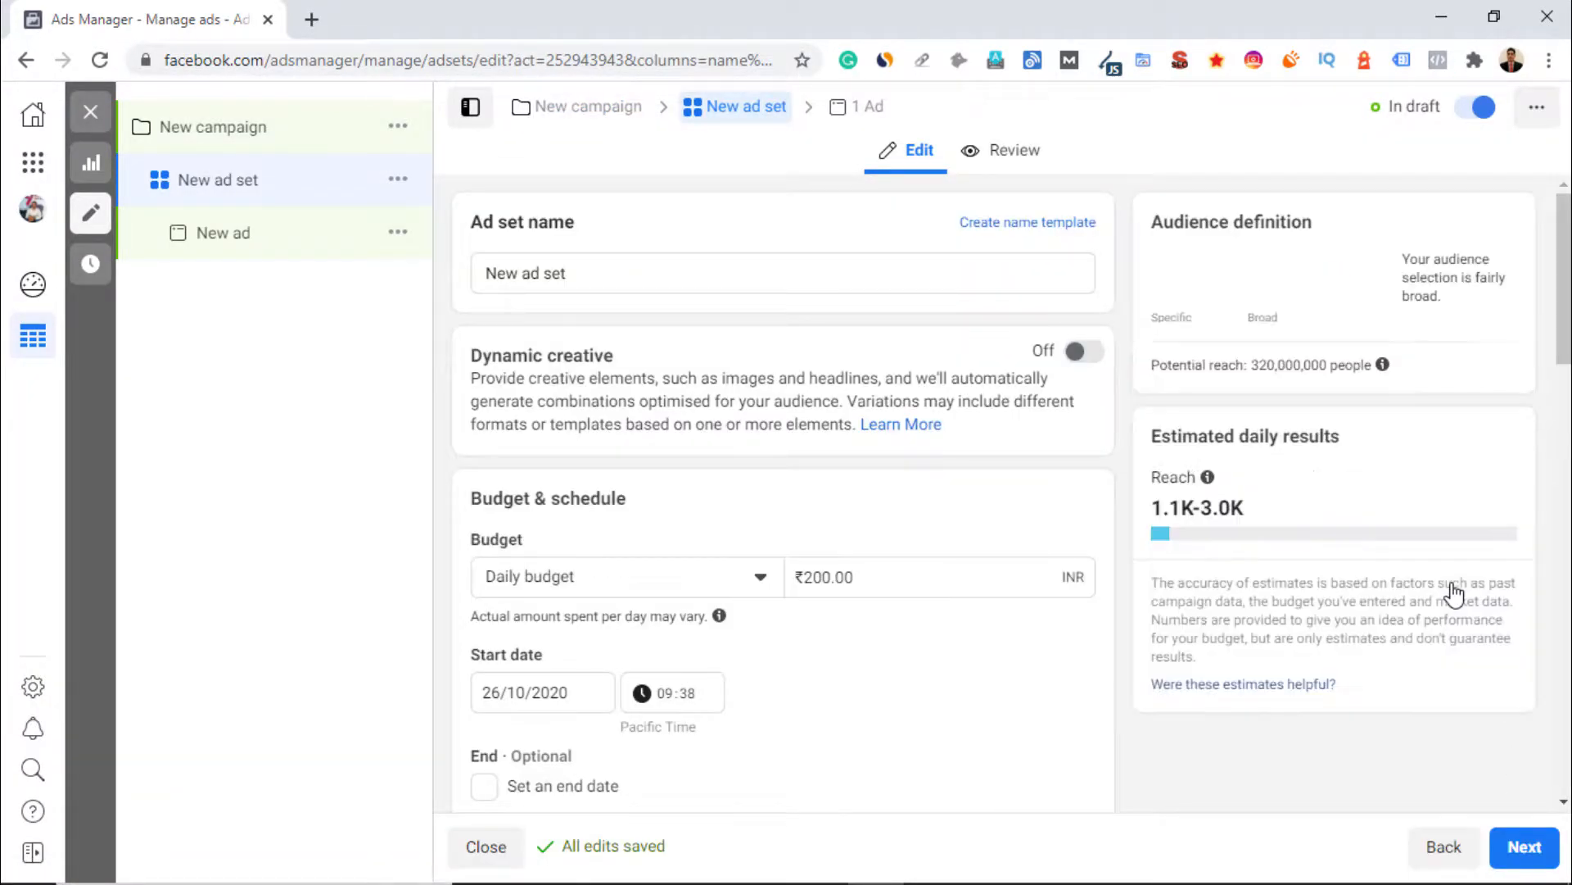
- Check the saved audiences available for the ad set, and return to defining a new audience
scroll(976, 702, down, 4)
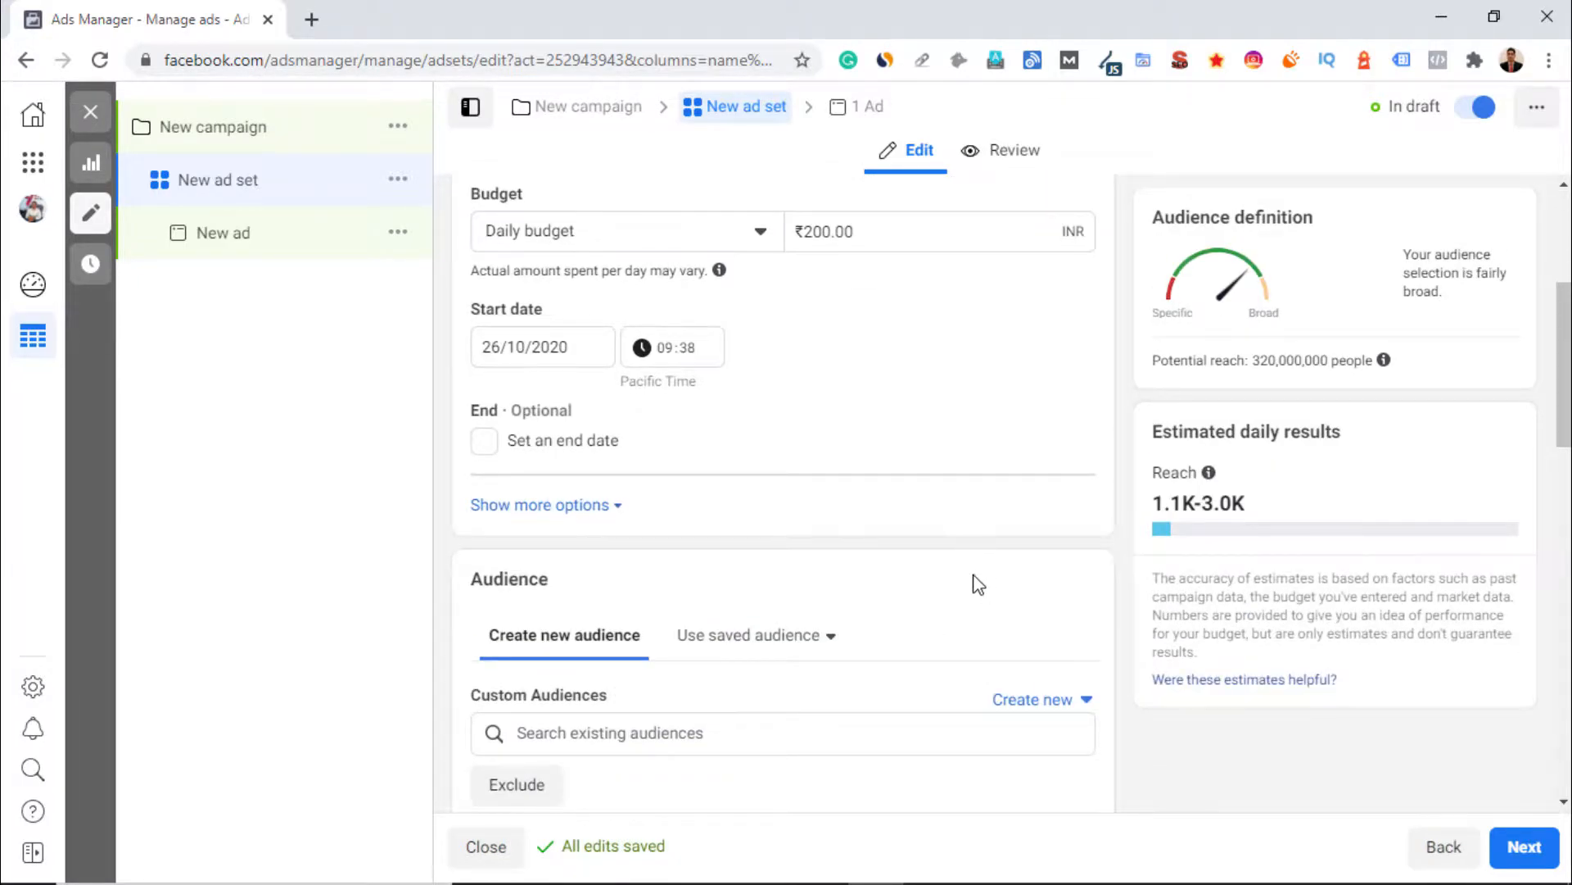
scroll(975, 572, down, 4)
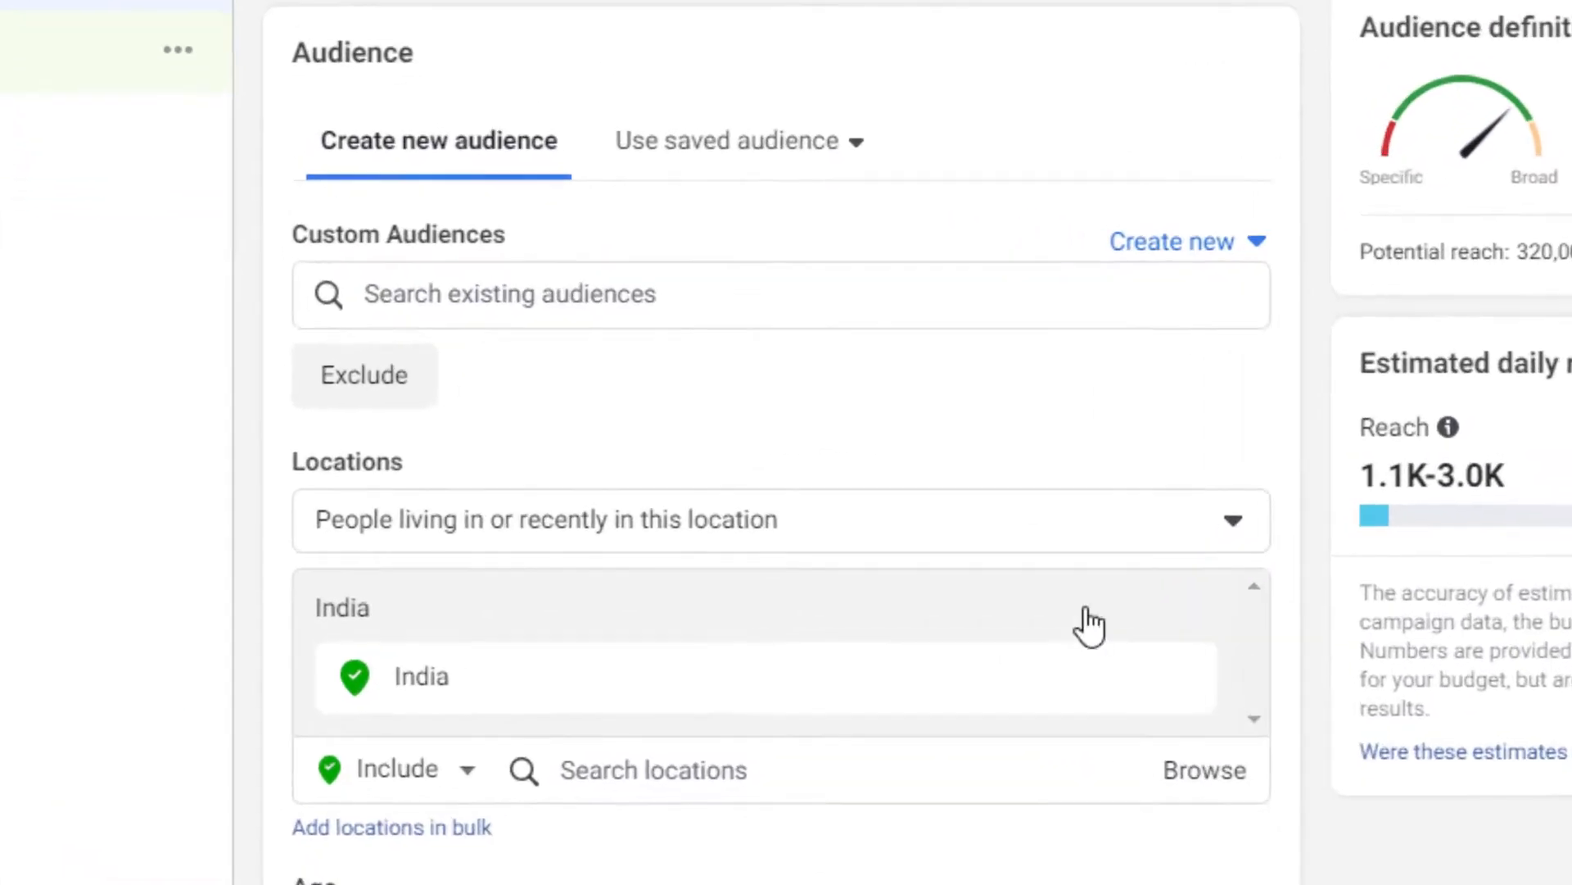
scroll(1053, 588, down, 2)
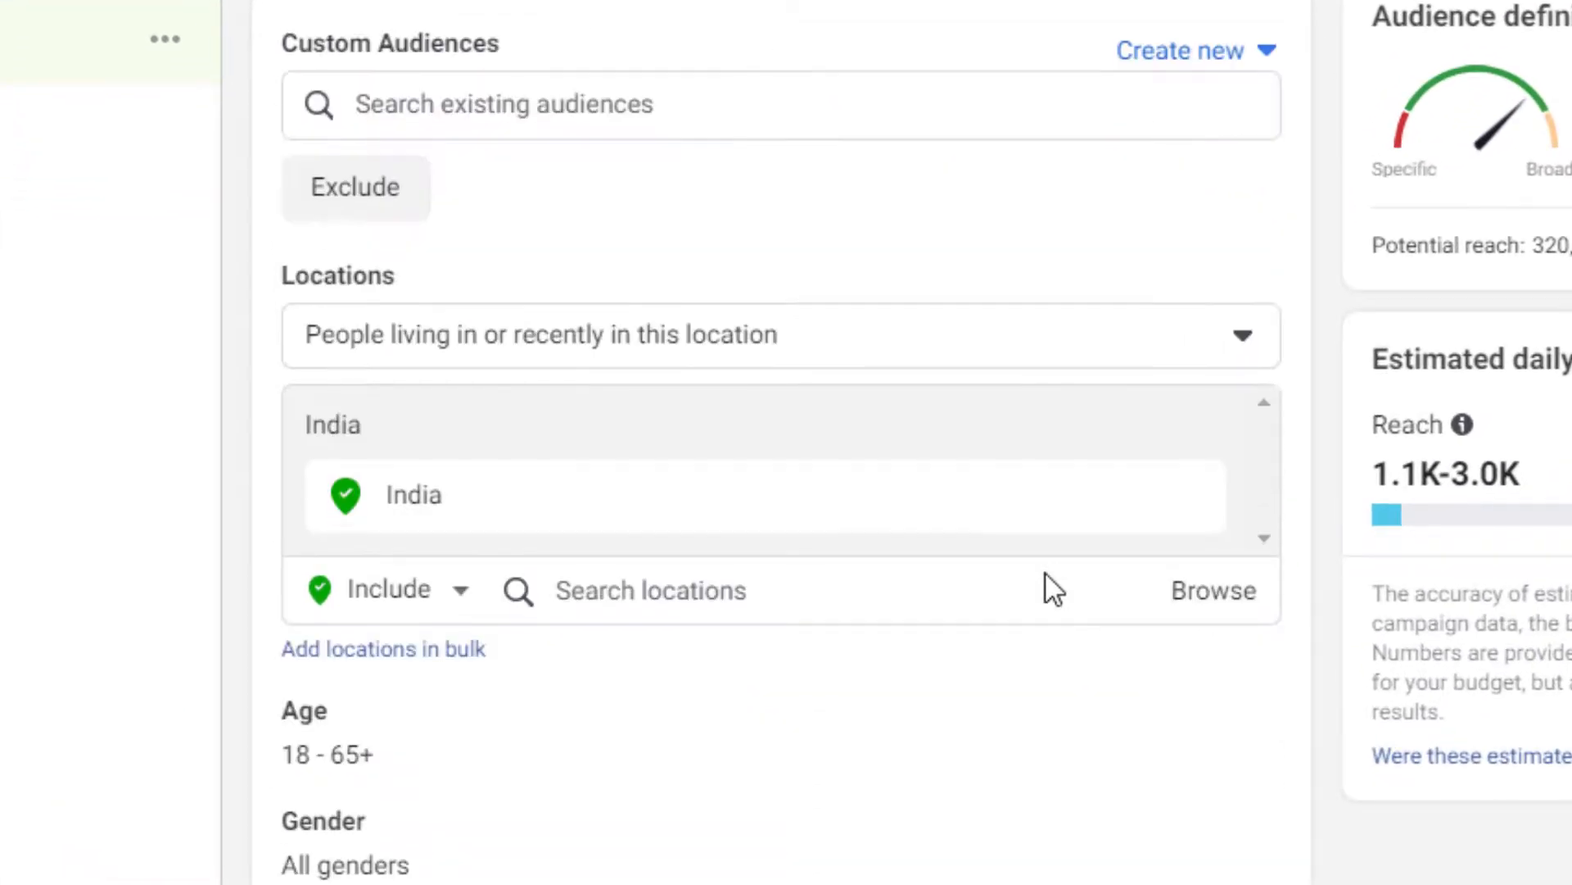
scroll(1053, 588, up, 2)
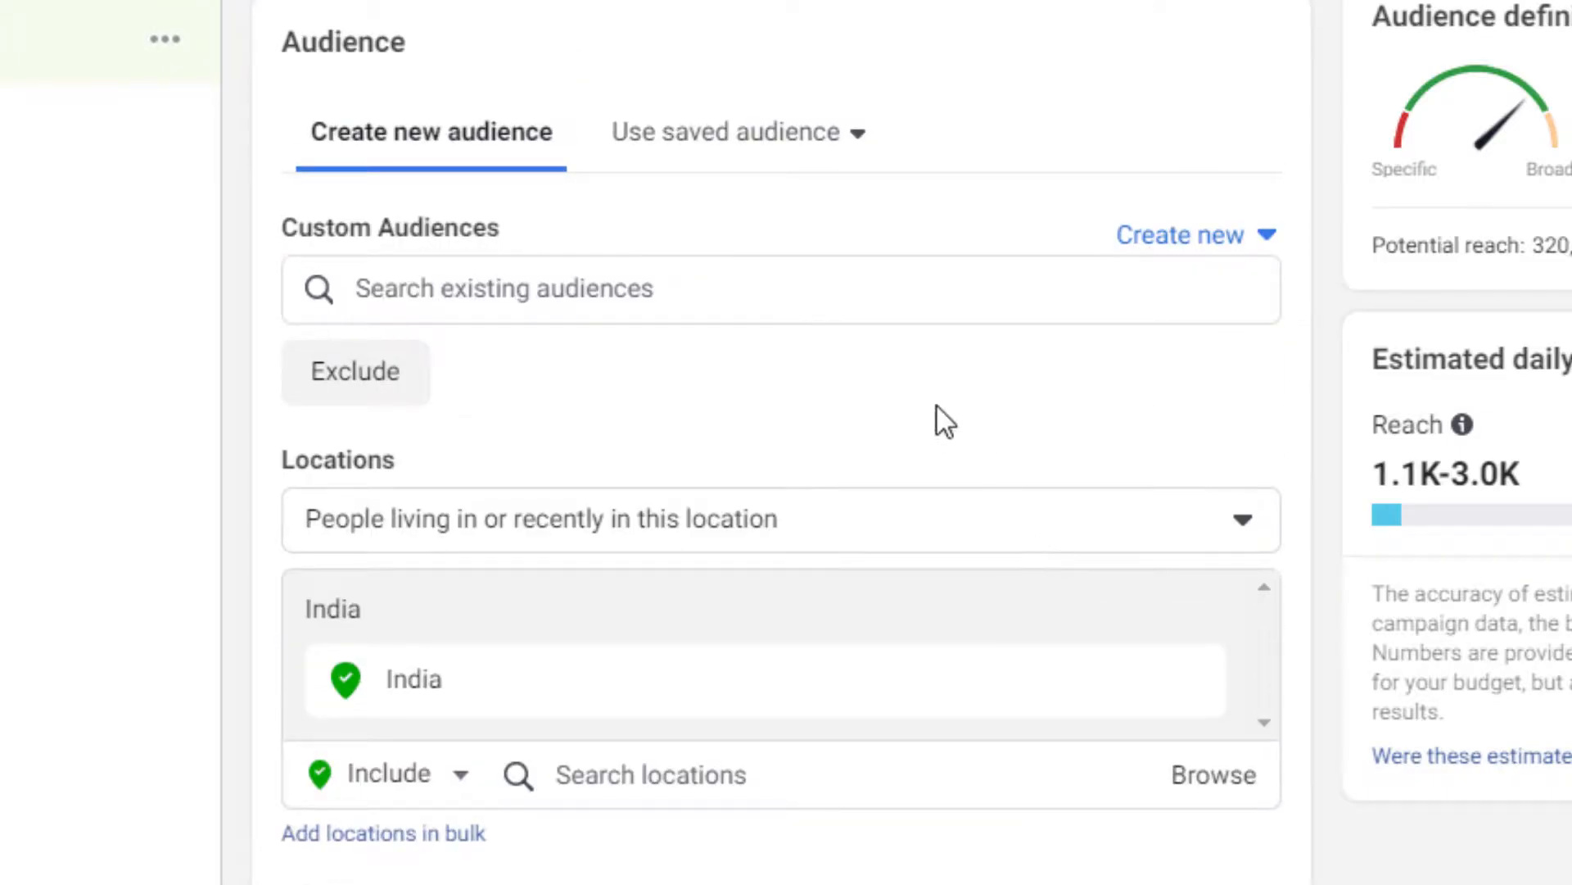
click(762, 150)
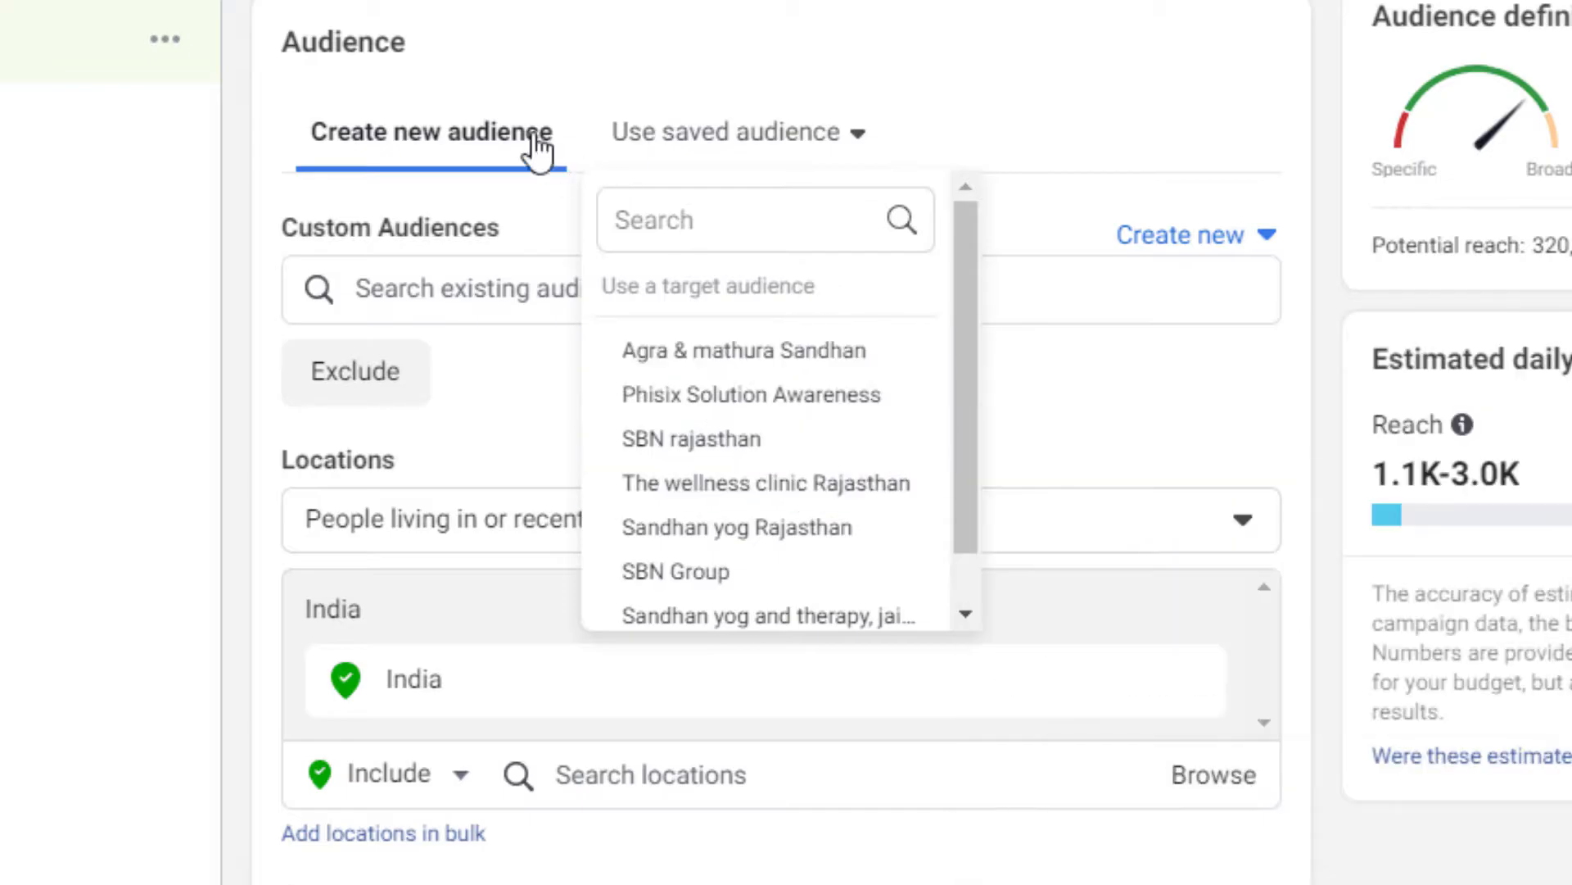
click(516, 147)
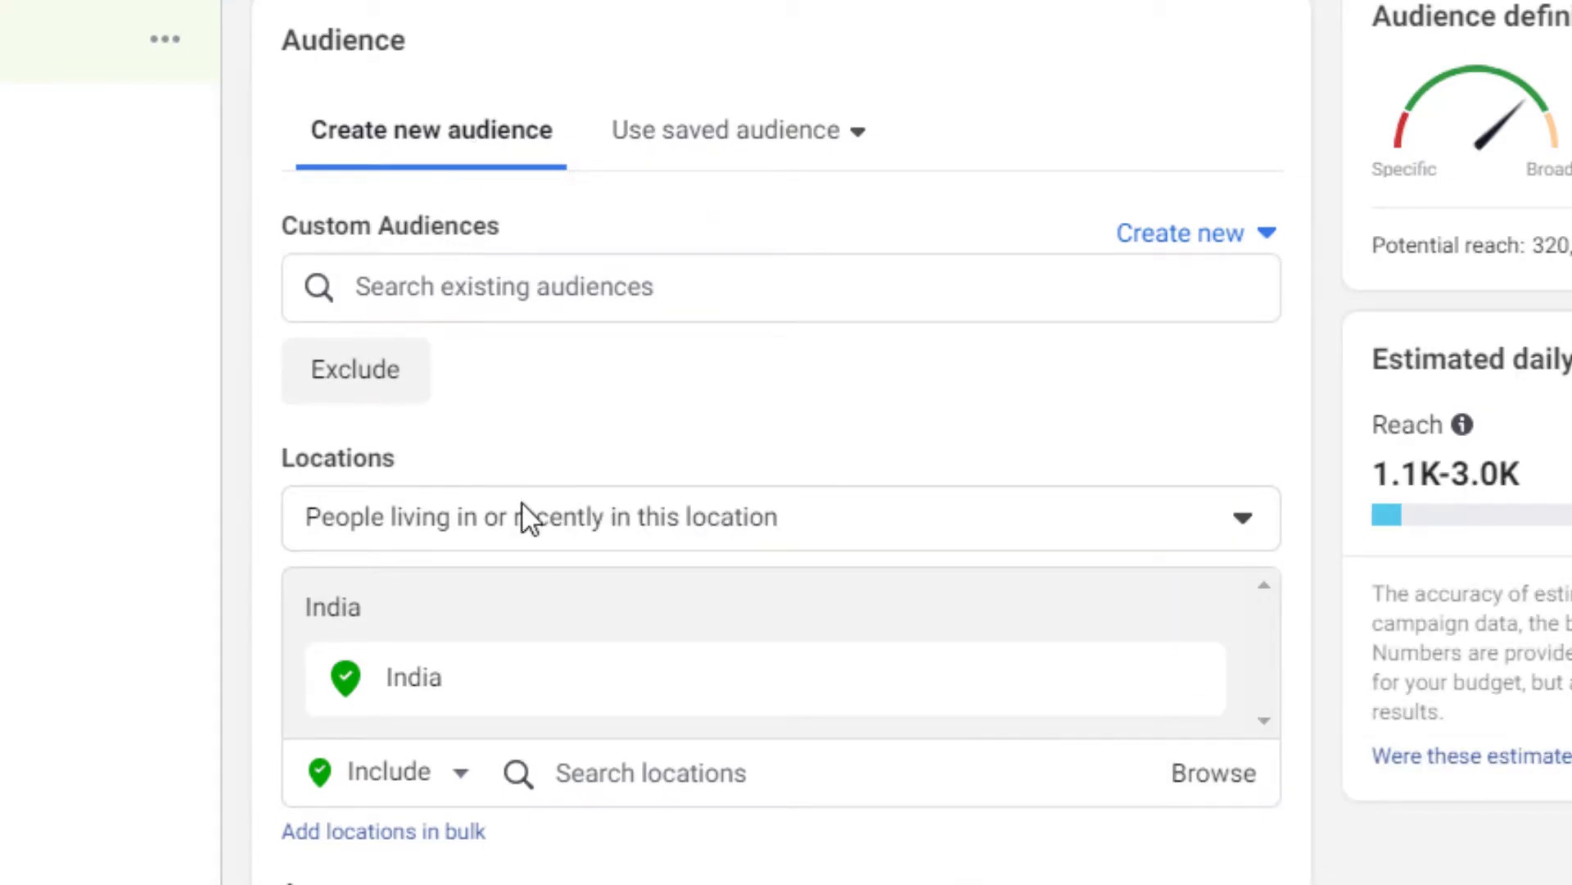
- Replace India with Agra, Uttar Pradesh plus 40 km as the audience location, keeping "People living in or recently in this location"
scroll(520, 516, down, 2)
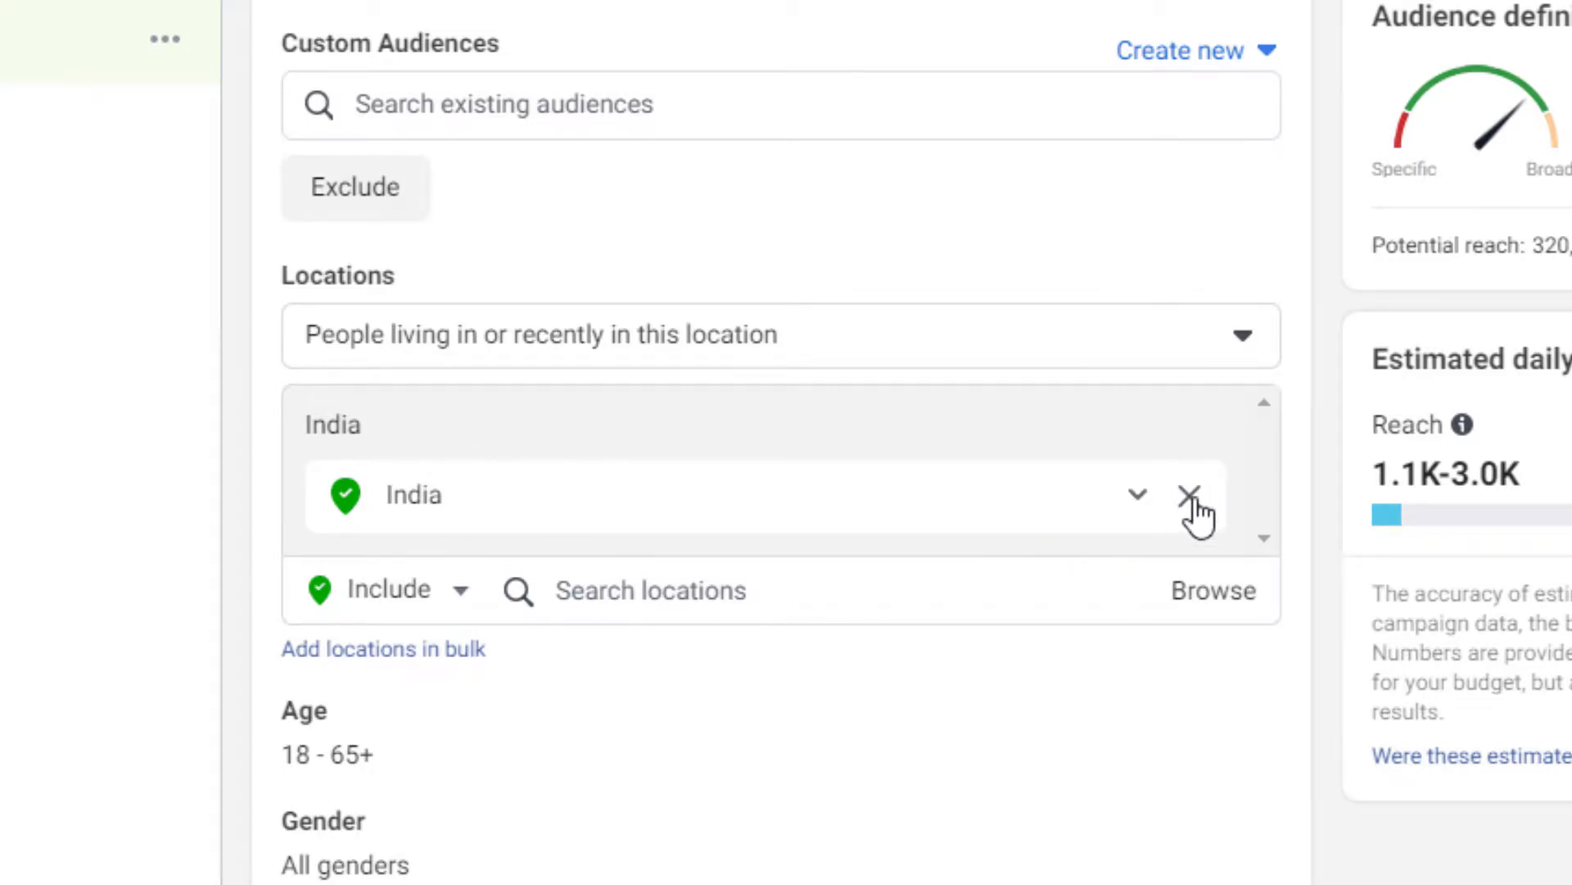
click(1190, 497)
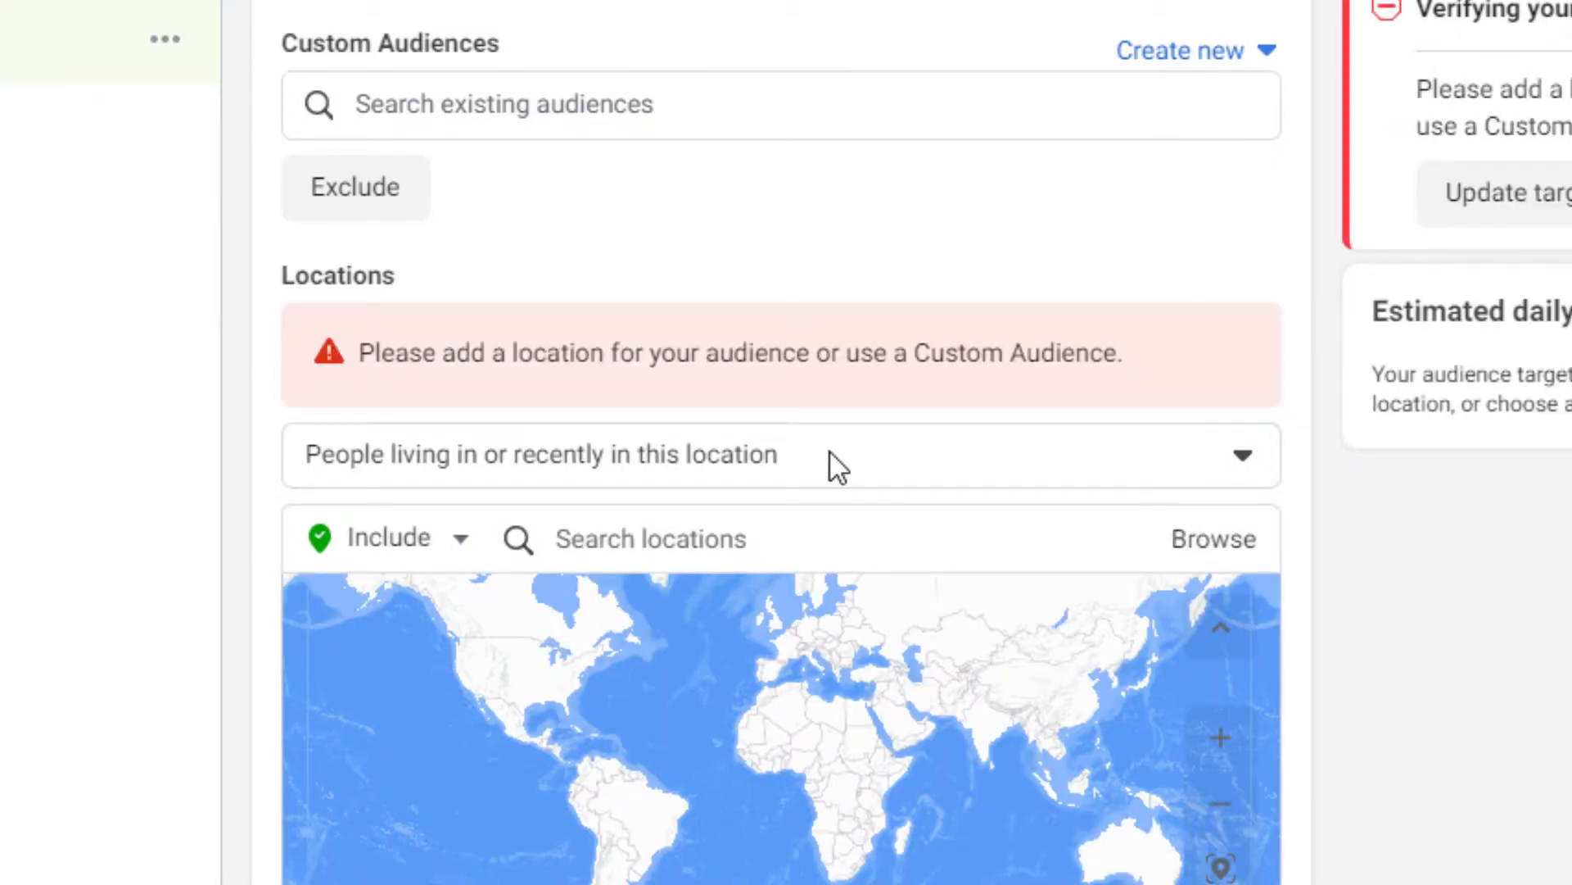
click(831, 455)
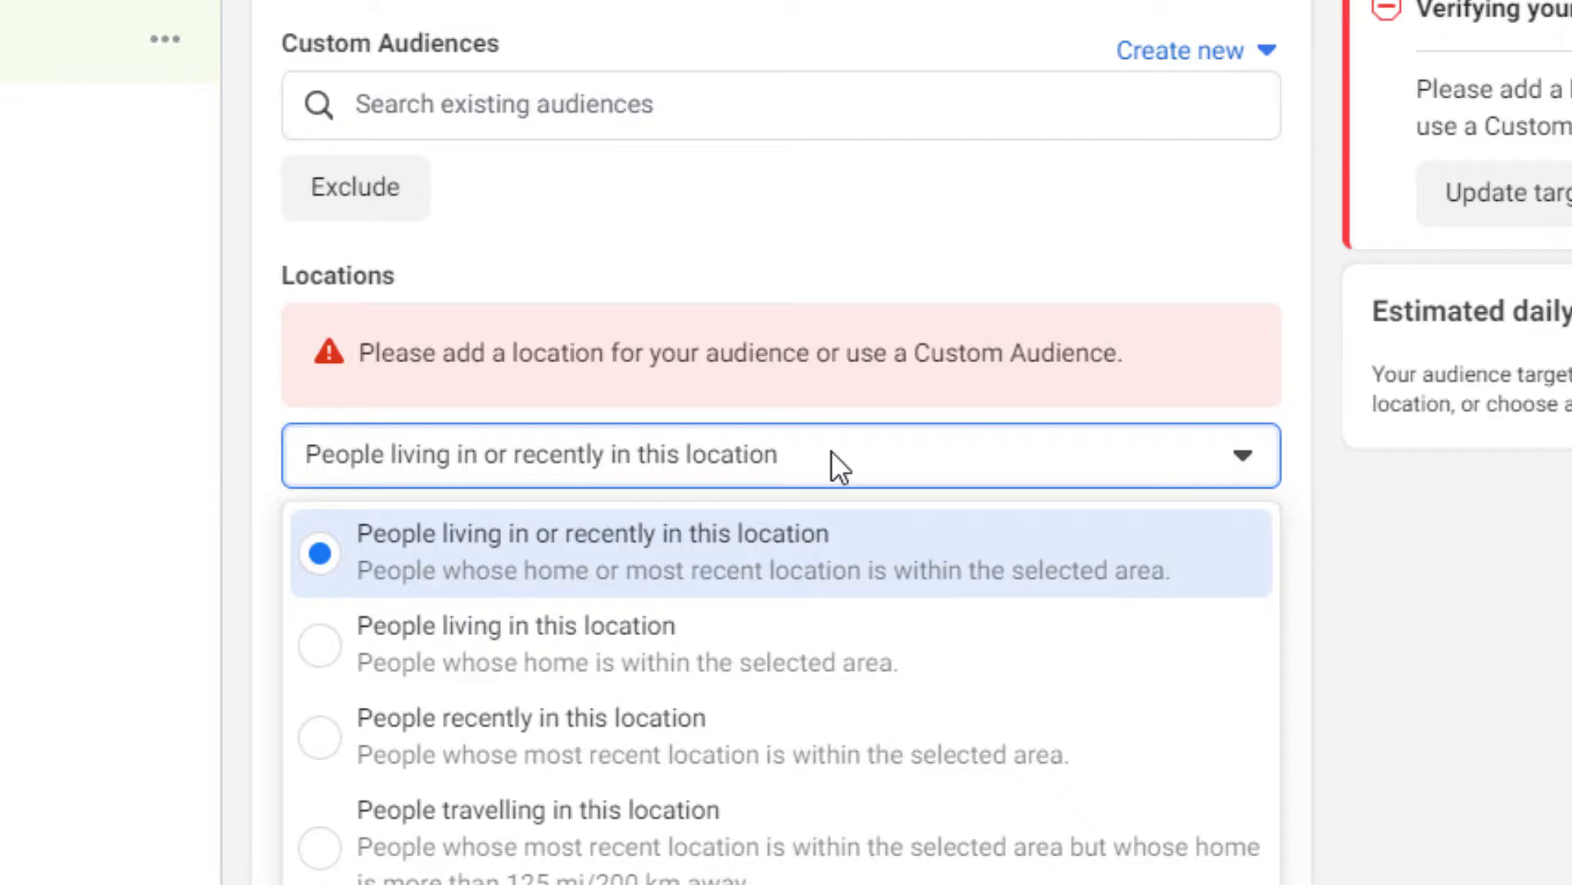
click(770, 542)
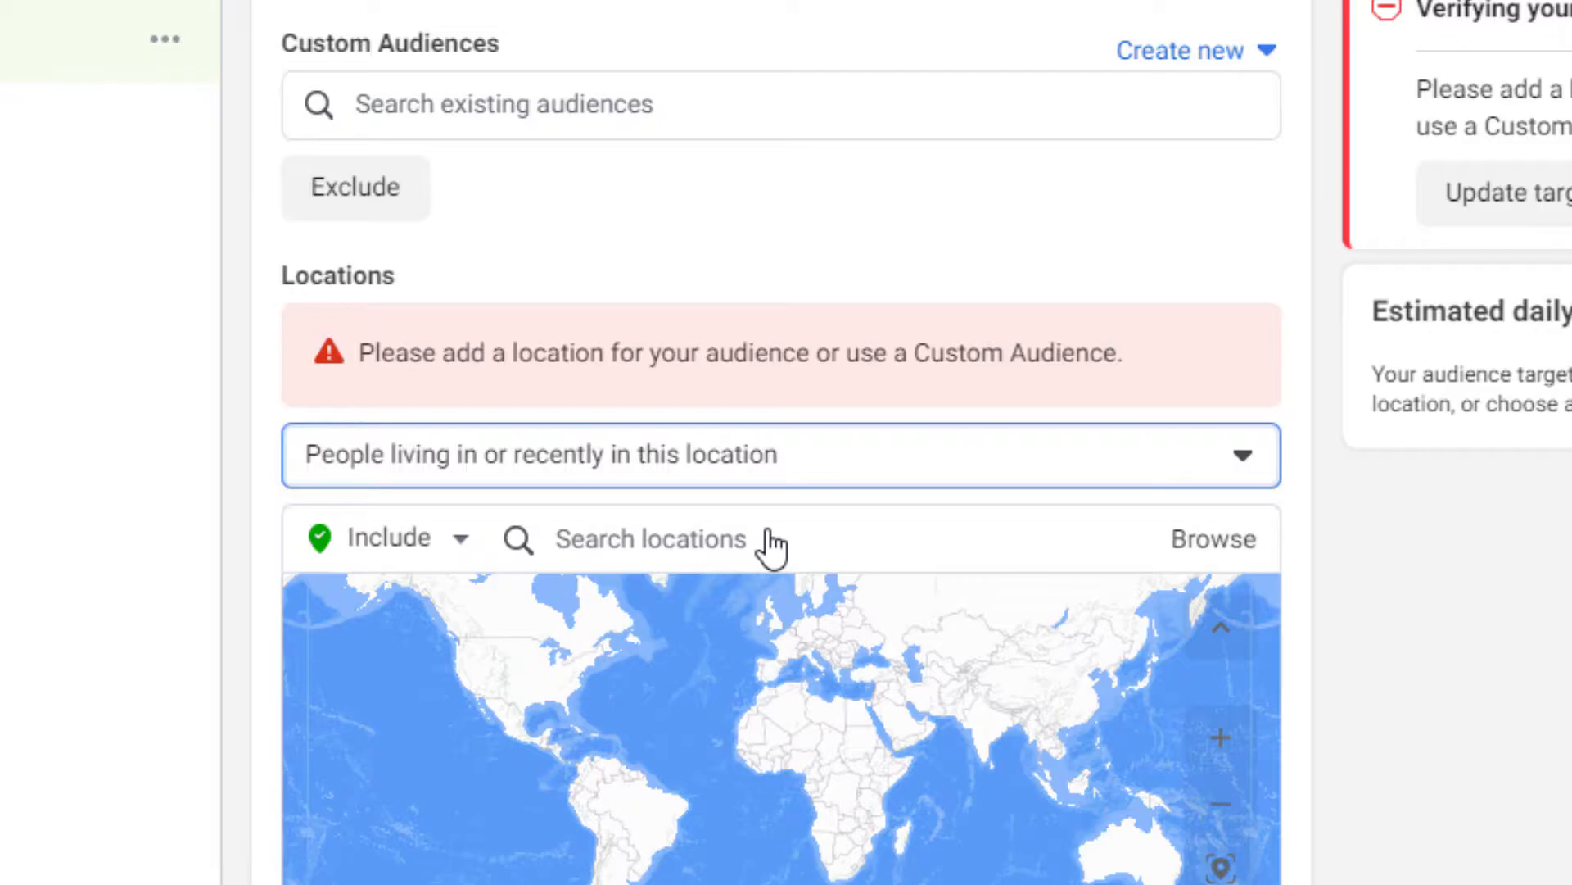
click(770, 540)
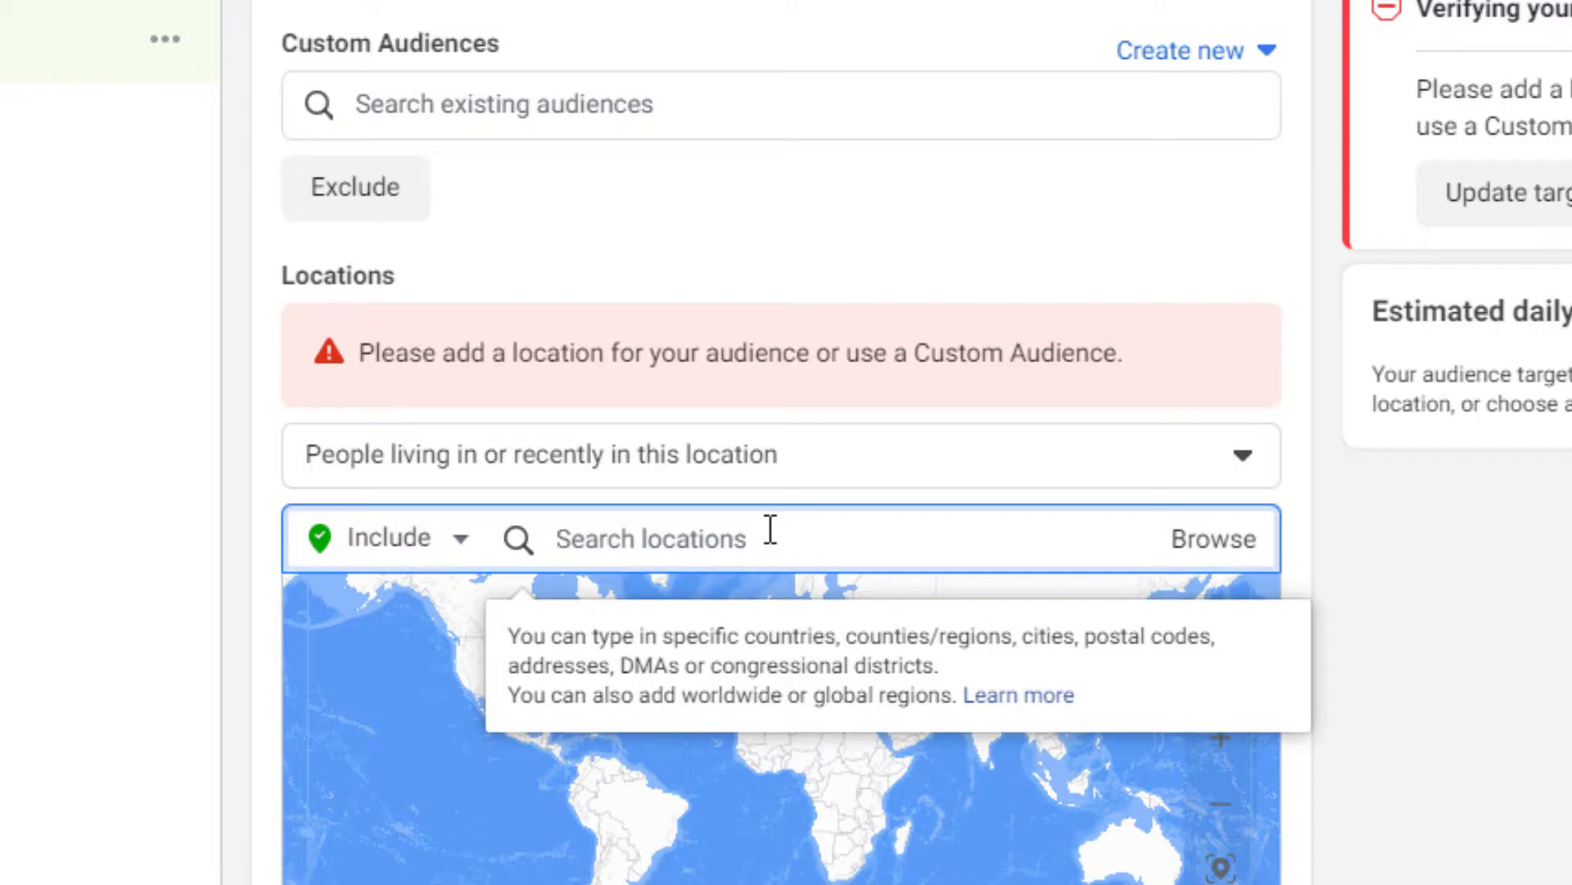
text(Agra)
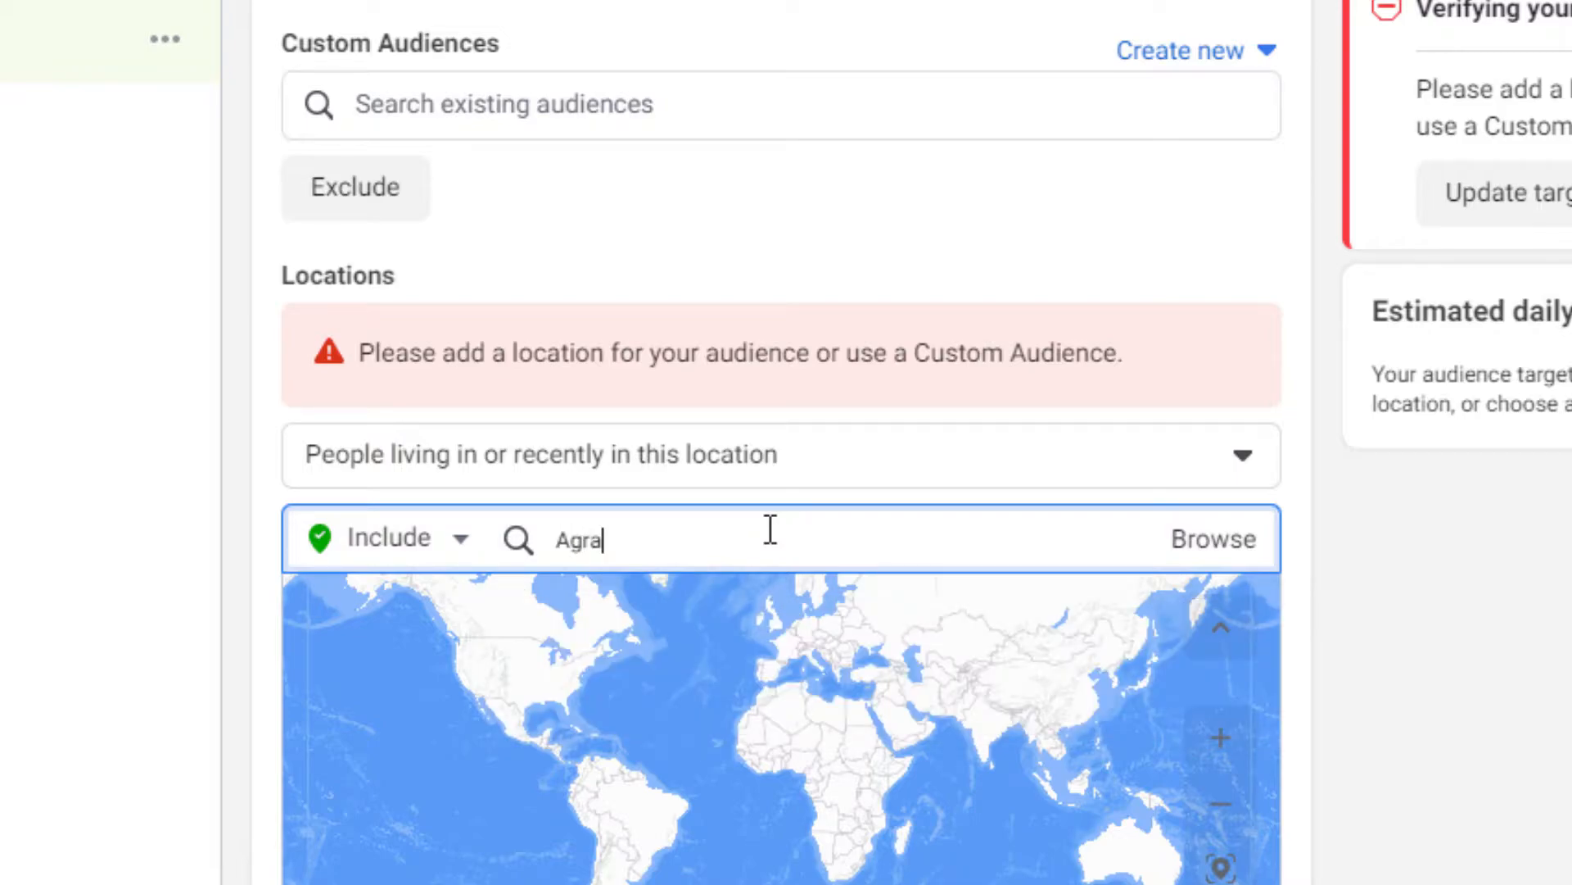
click(678, 635)
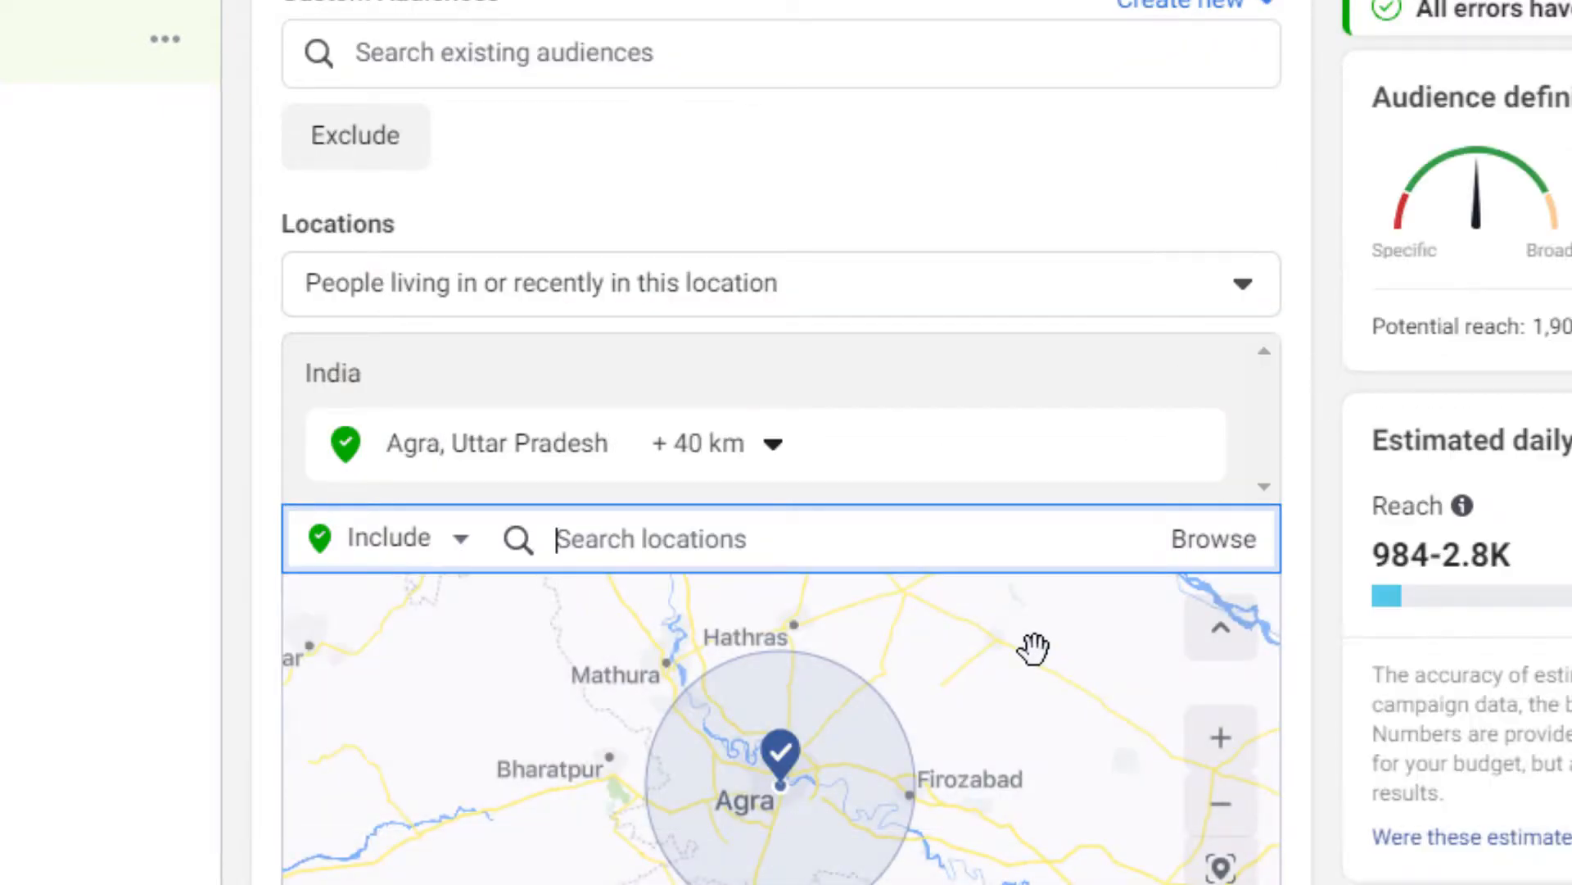
click(774, 453)
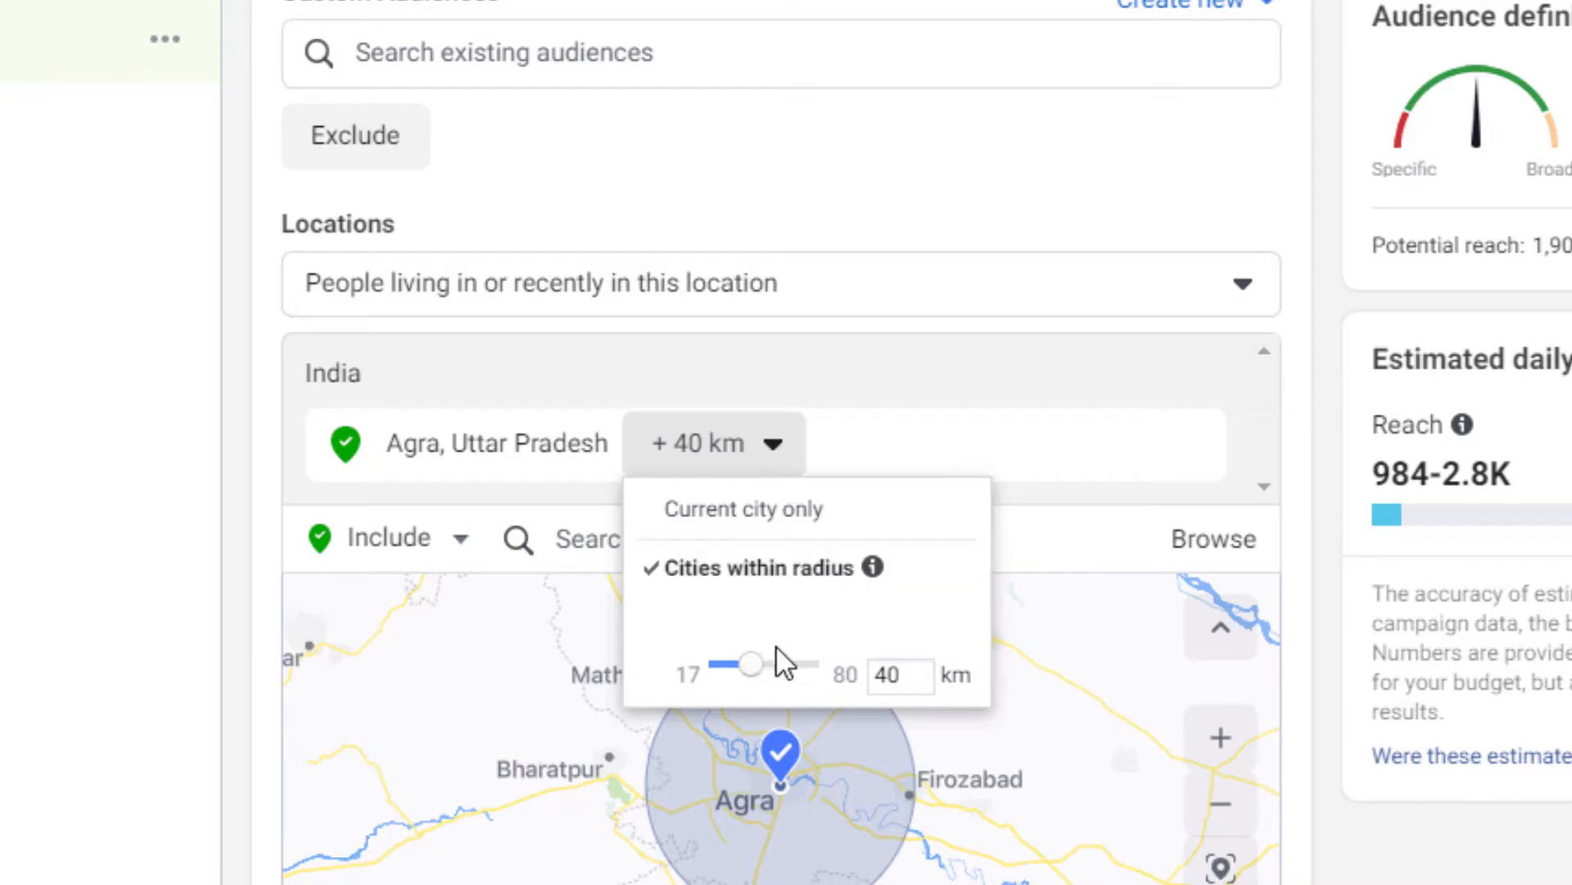
mouse_move(758, 668)
mouse_down()
mouse_move(827, 680)
mouse_move(716, 673)
mouse_move(785, 667)
mouse_move(770, 659)
mouse_up()
- Set the audience's maximum age to 50
scroll(782, 442, down, 10)
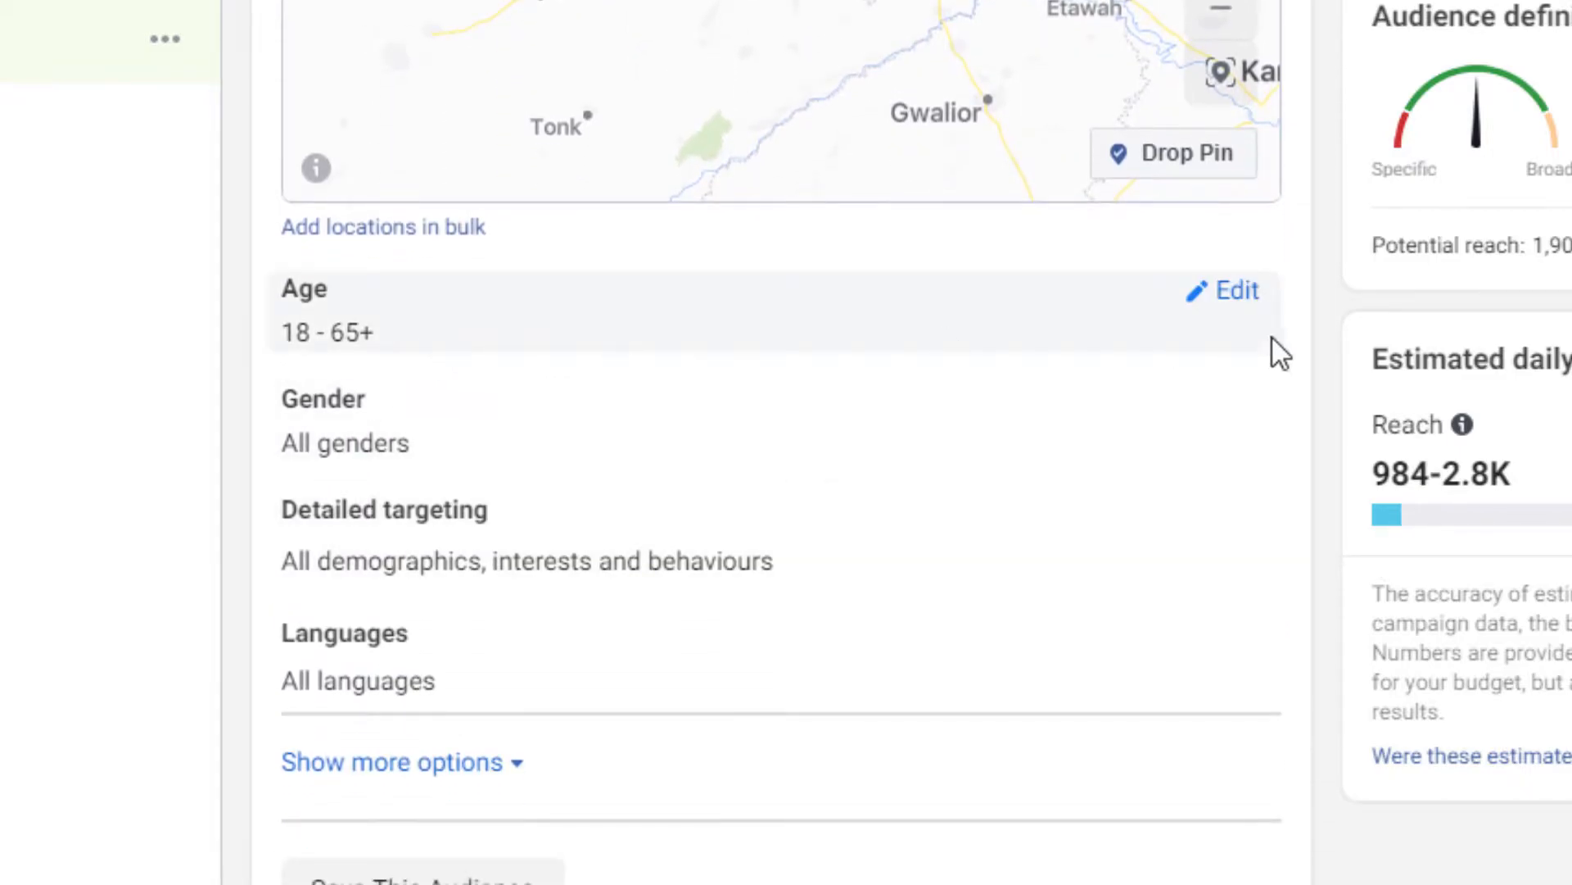
click(1227, 295)
click(591, 352)
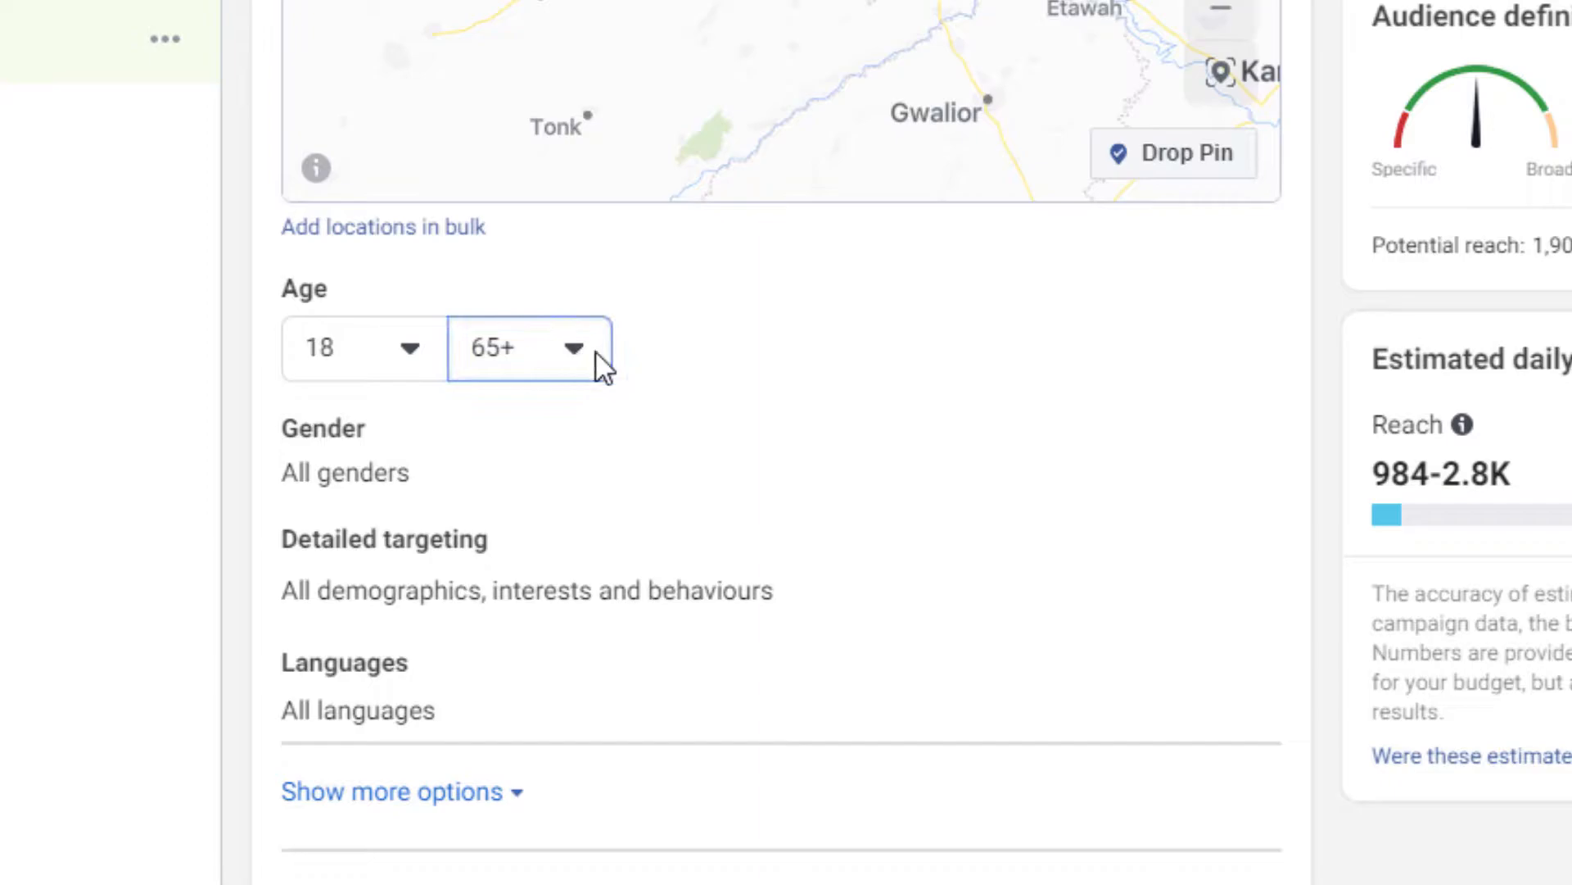
scroll(547, 650, up, 2)
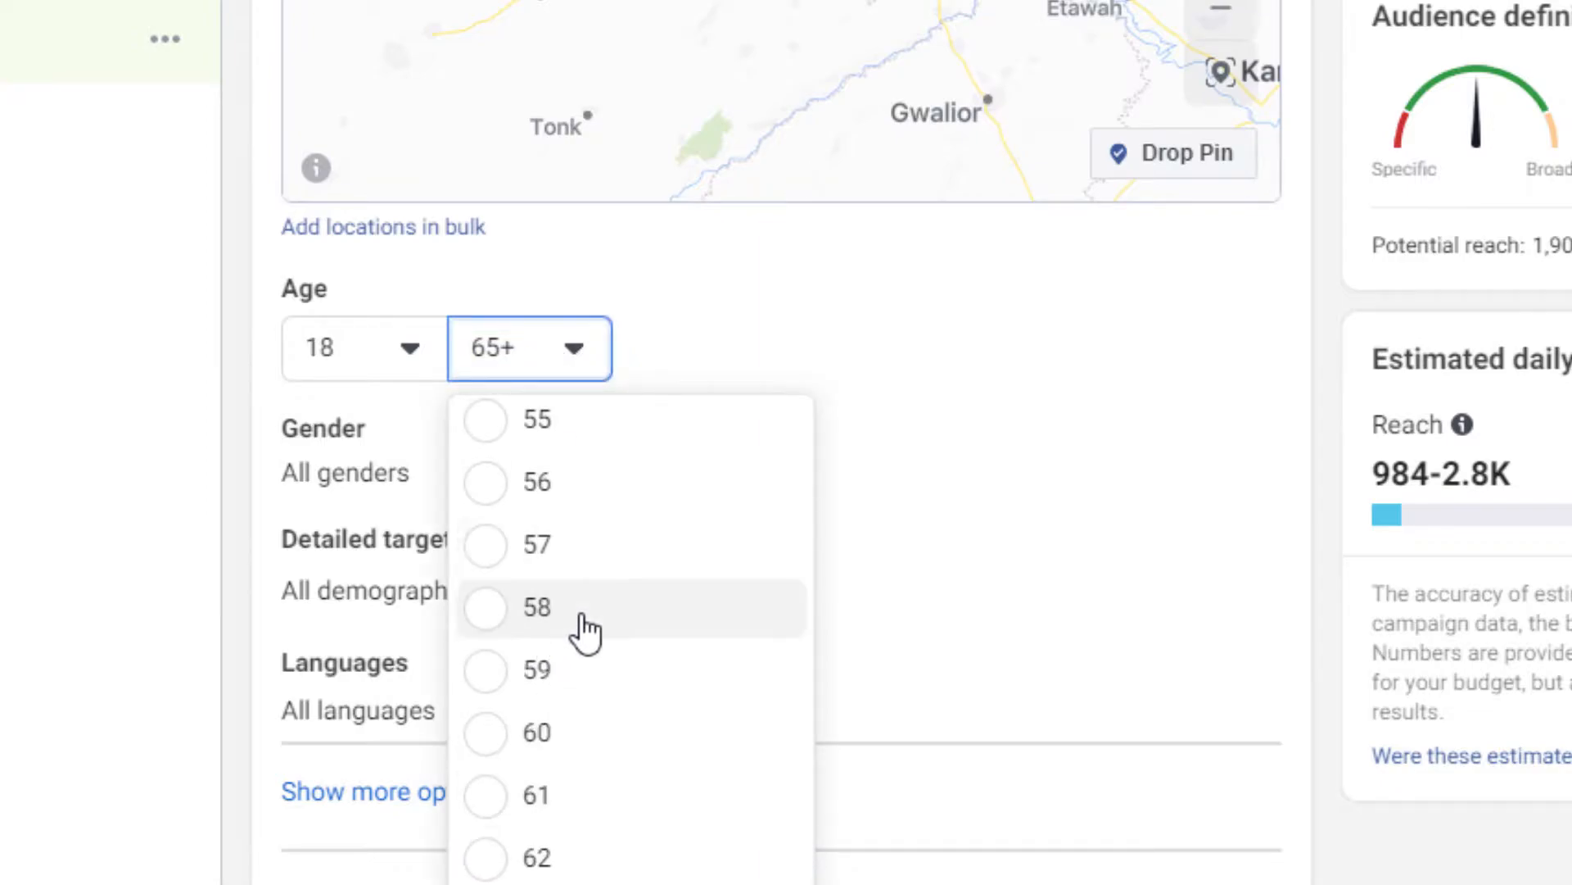
scroll(586, 631, down, 3)
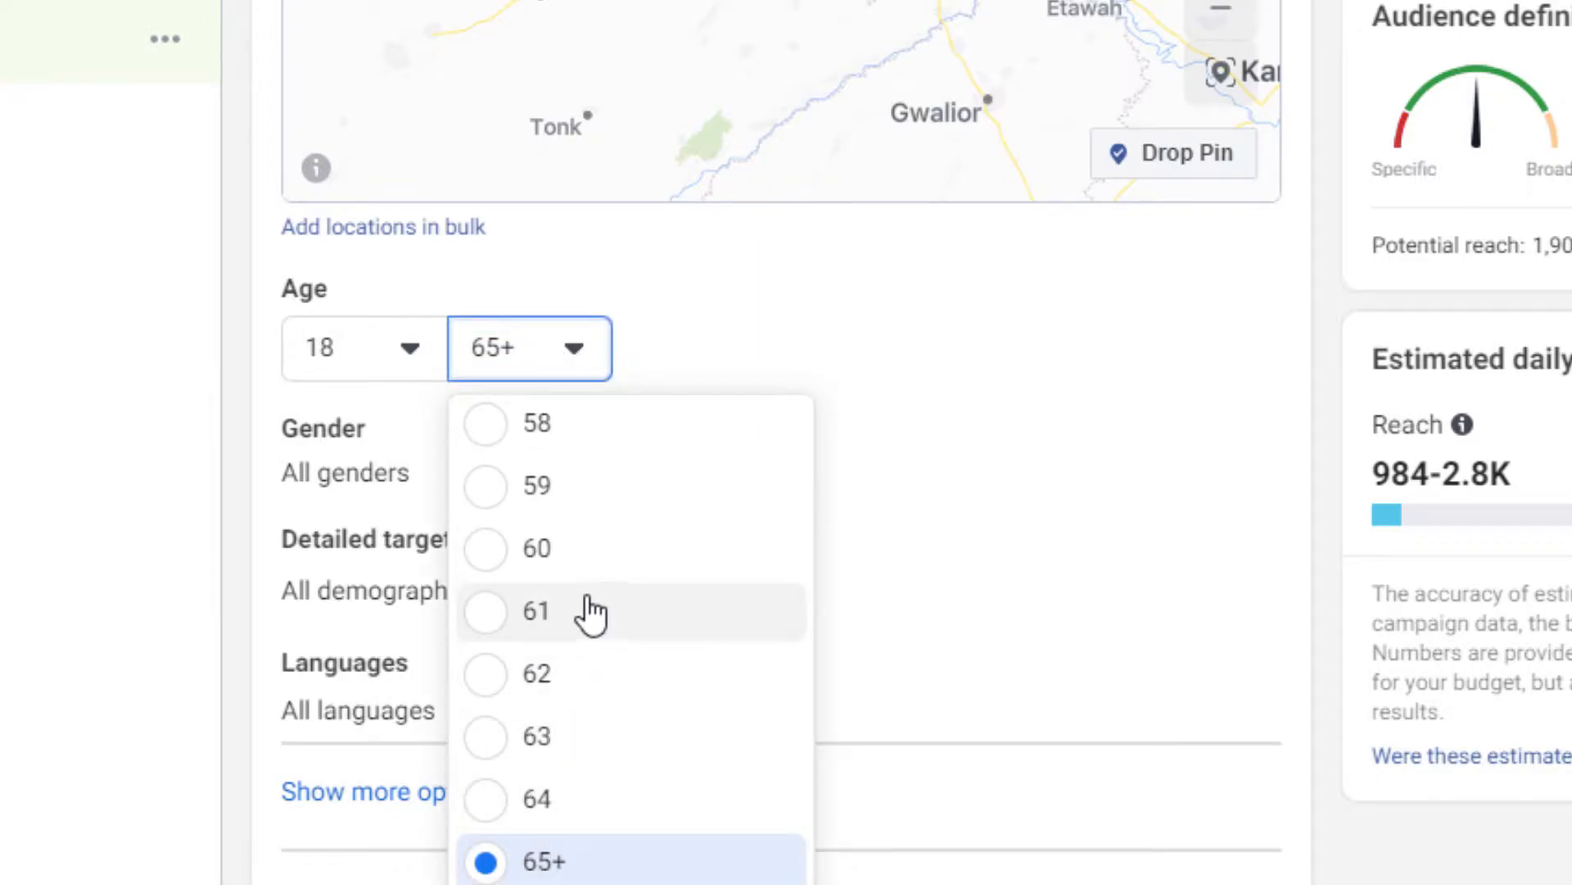
scroll(512, 516, up, 5)
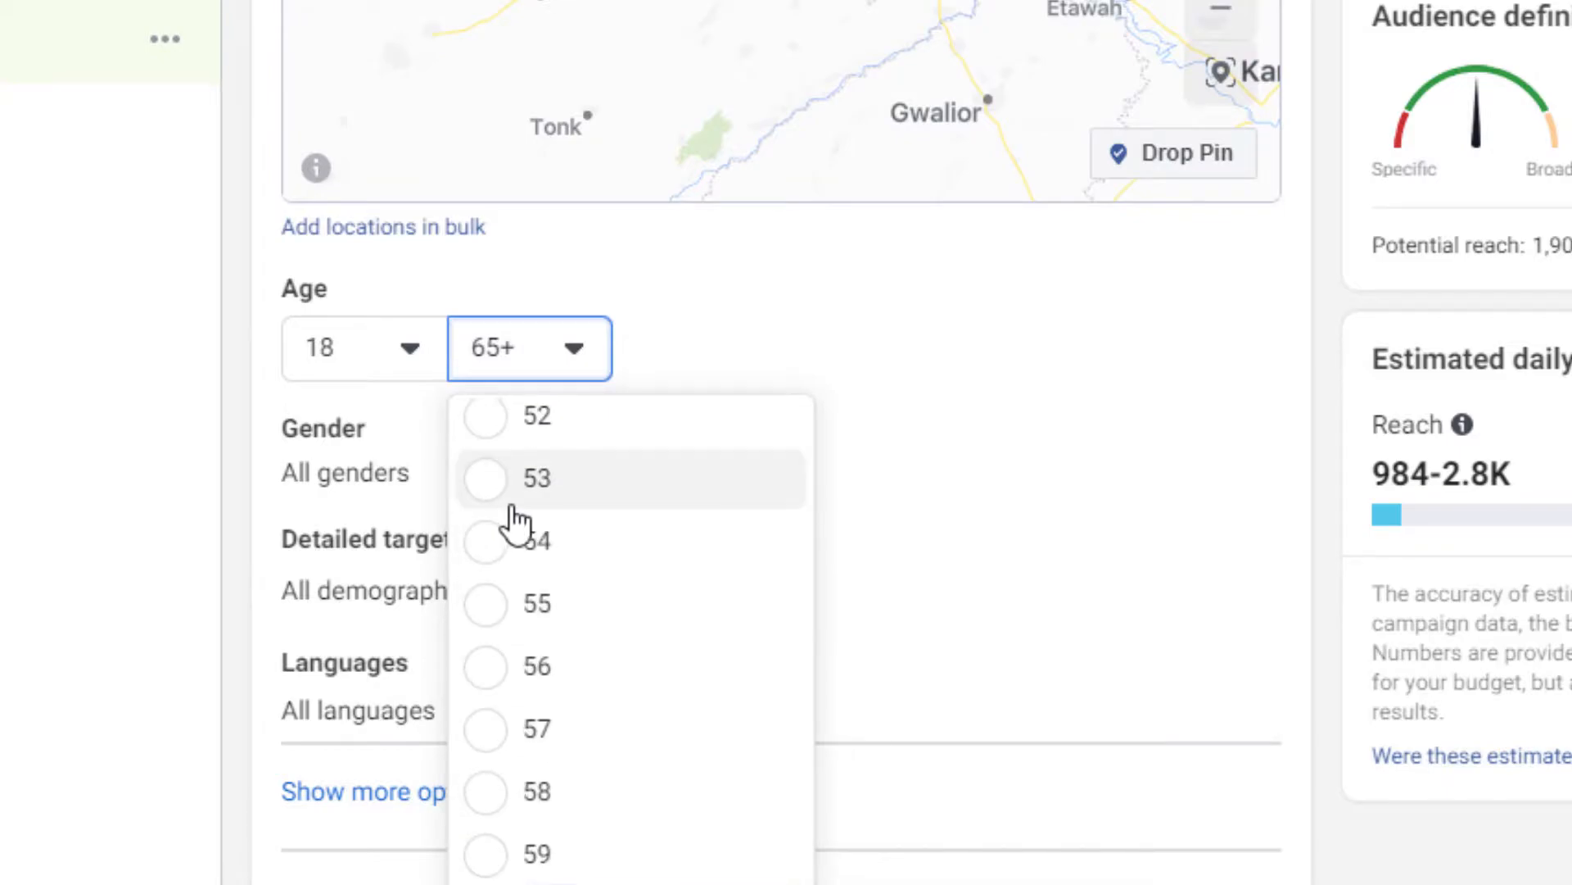
click(634, 473)
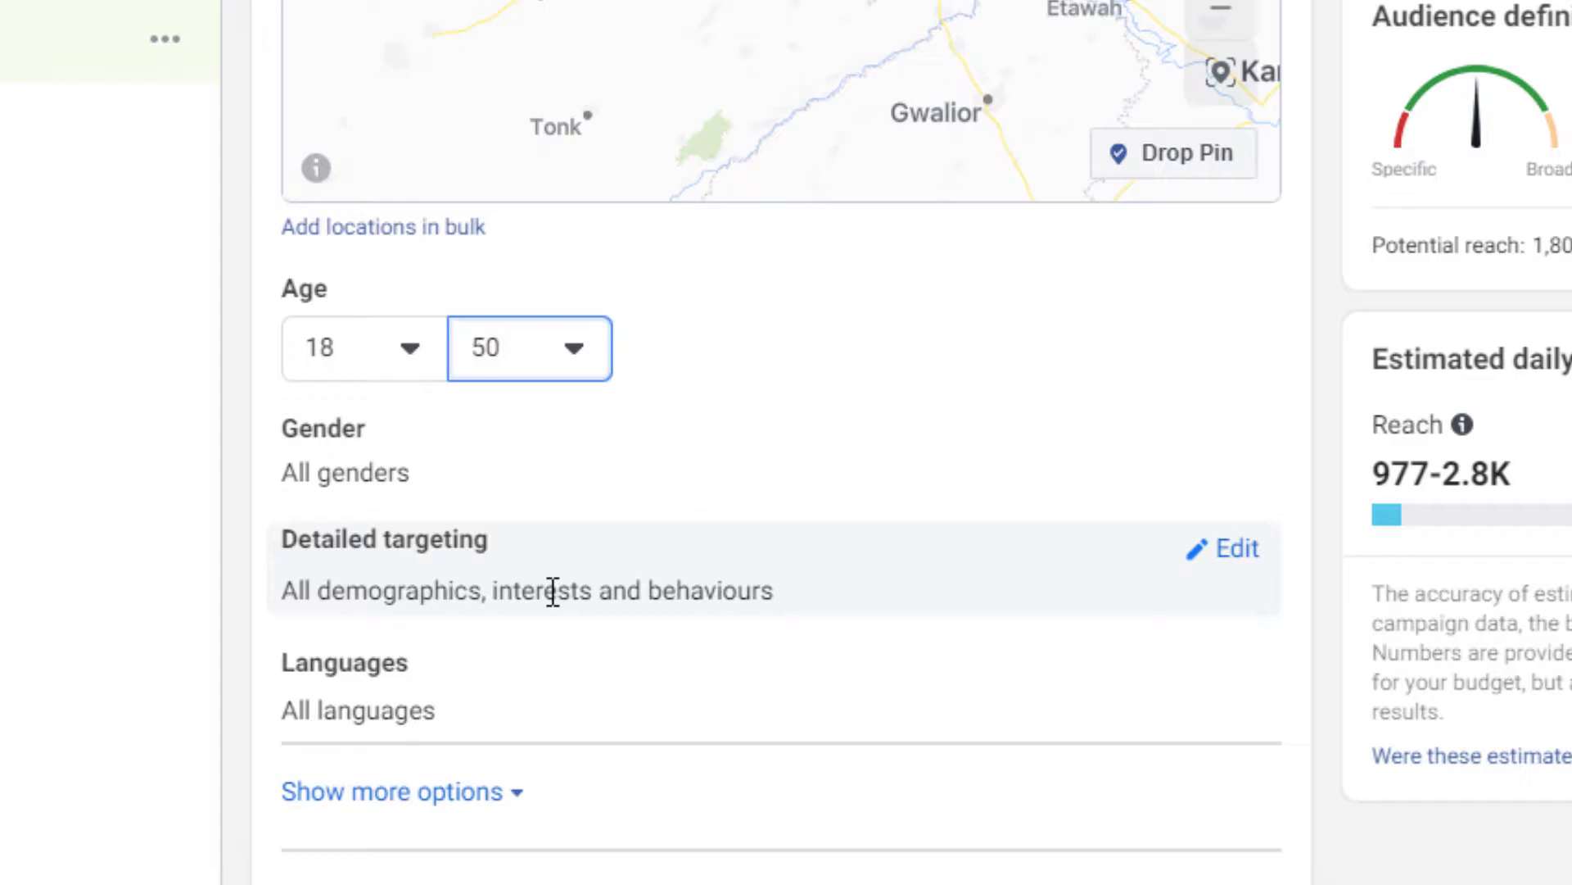
- Review the audience's additional Connections option, the location map and the remaining targeting settings
scroll(520, 597, down, 3)
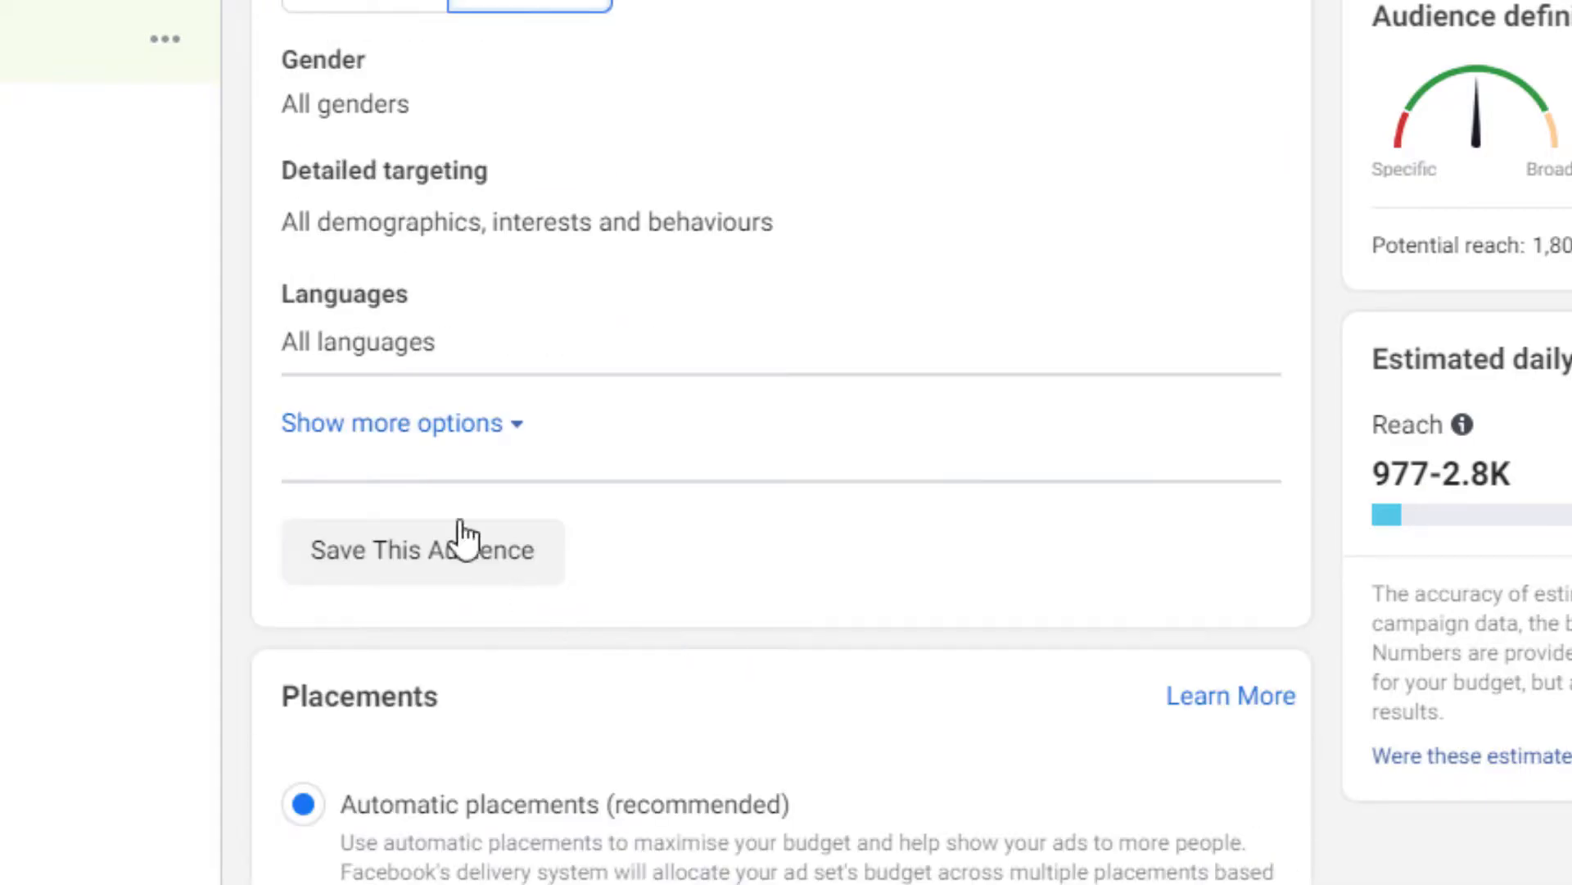
click(502, 423)
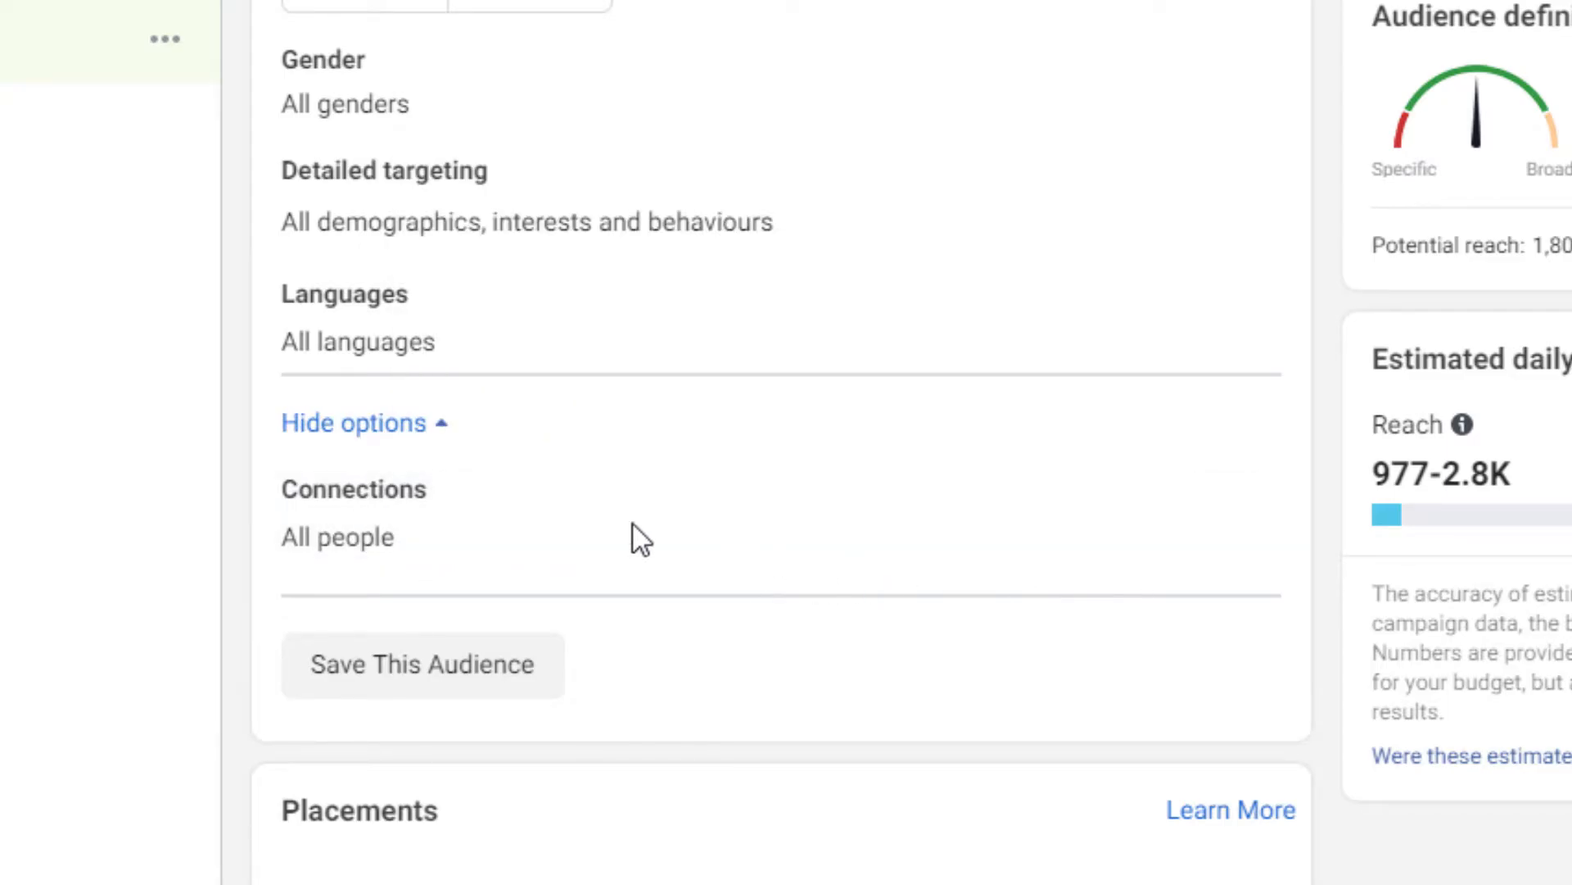
click(376, 426)
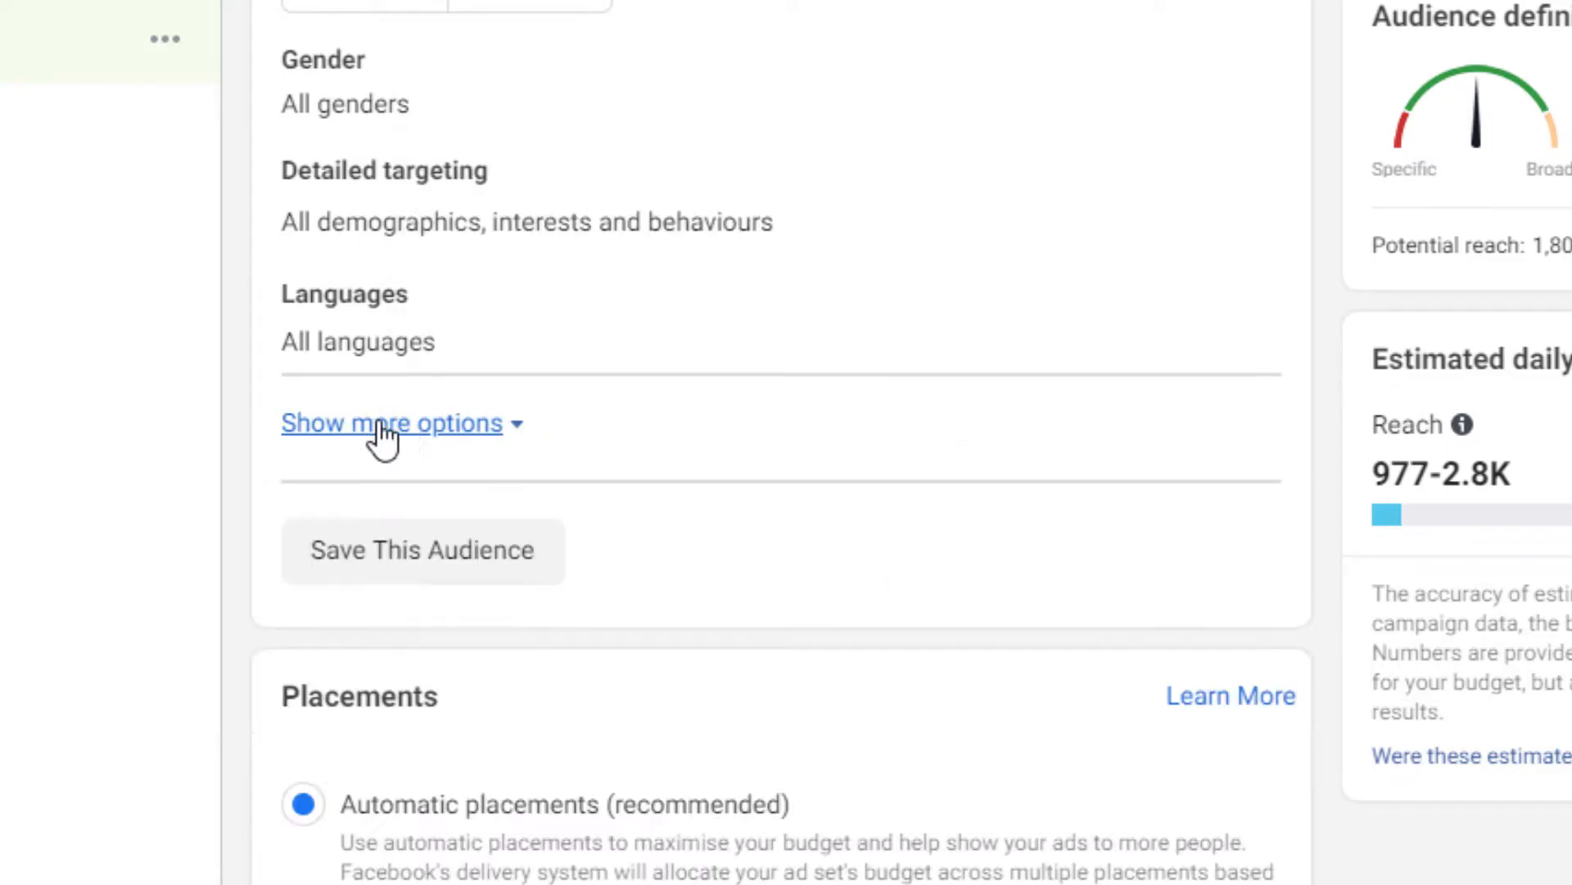
scroll(853, 524, up, 10)
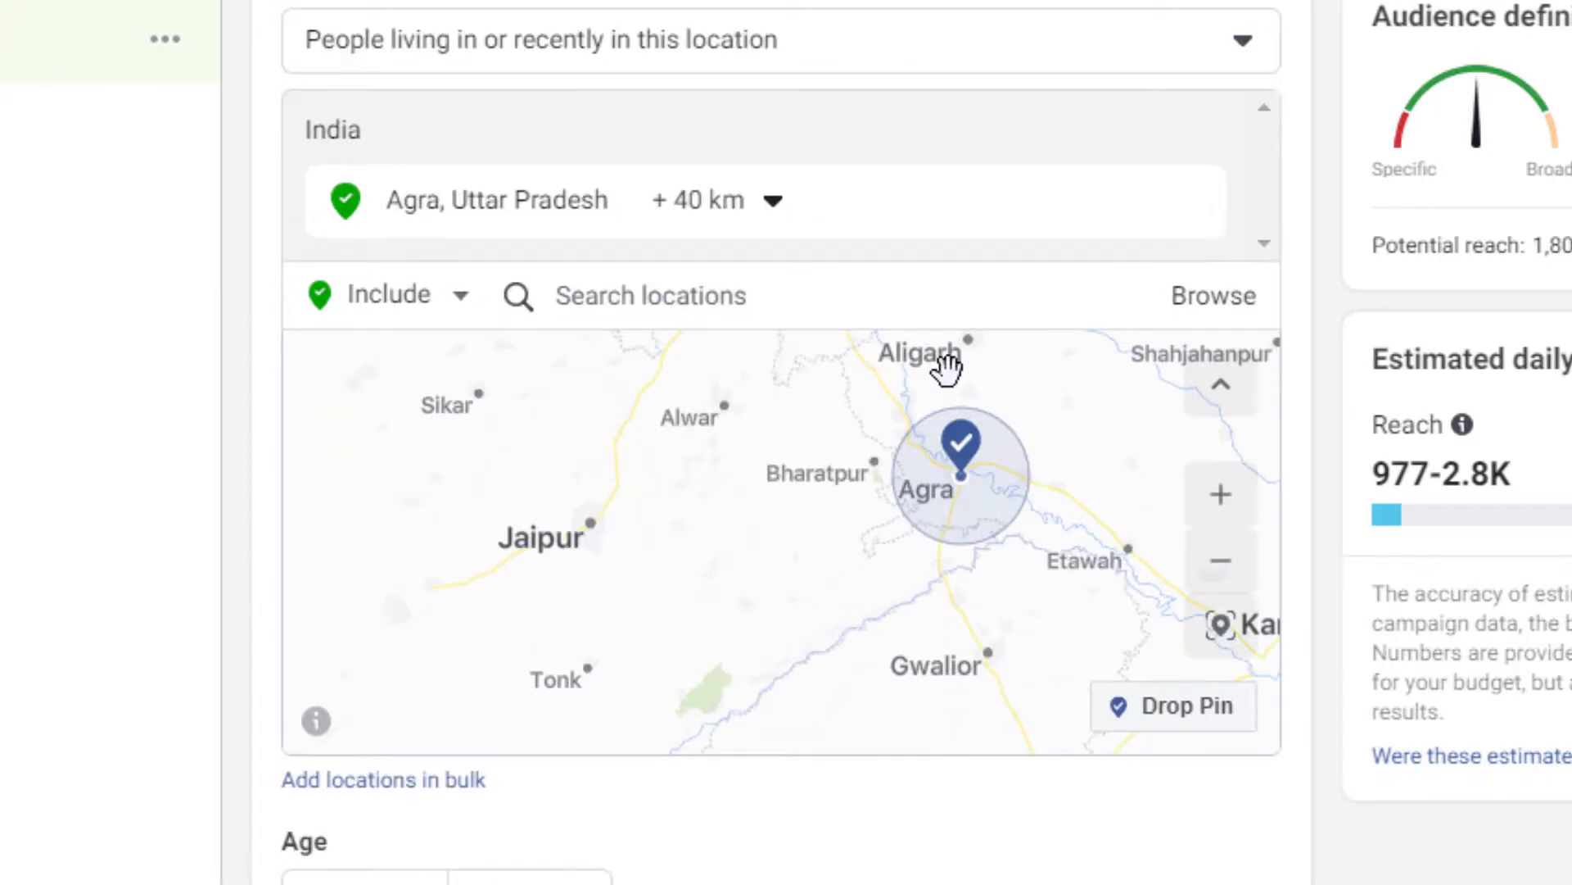
scroll(947, 410, down, 2)
scroll(1006, 774, down, 2)
scroll(1024, 680, down, 9)
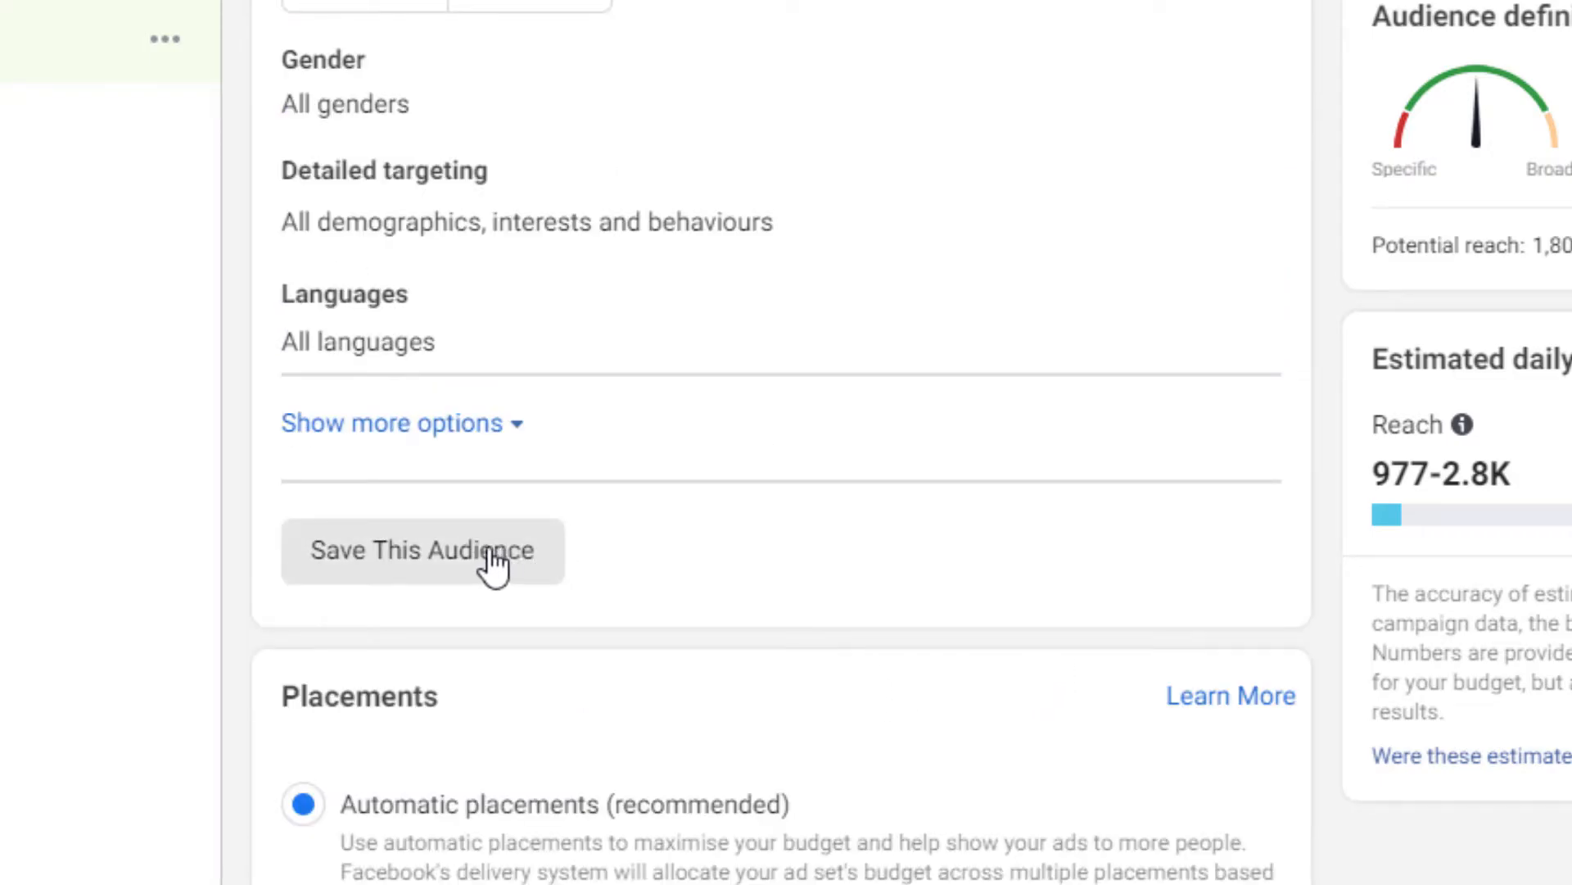
- Try to save the defined audience under its suggested name
click(436, 569)
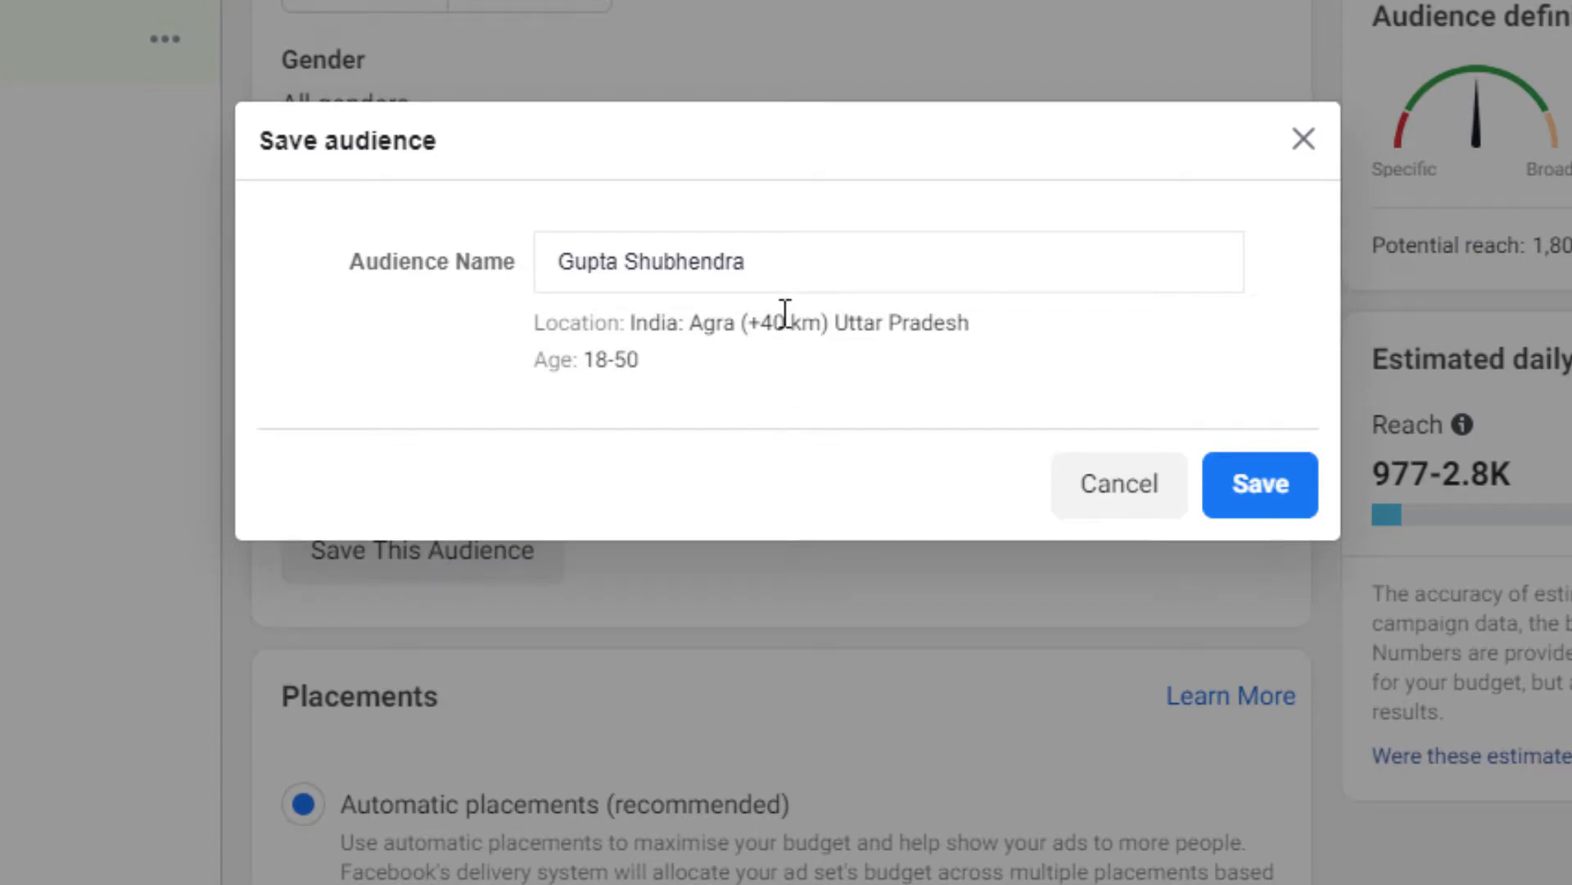
drag(744, 260, 552, 264)
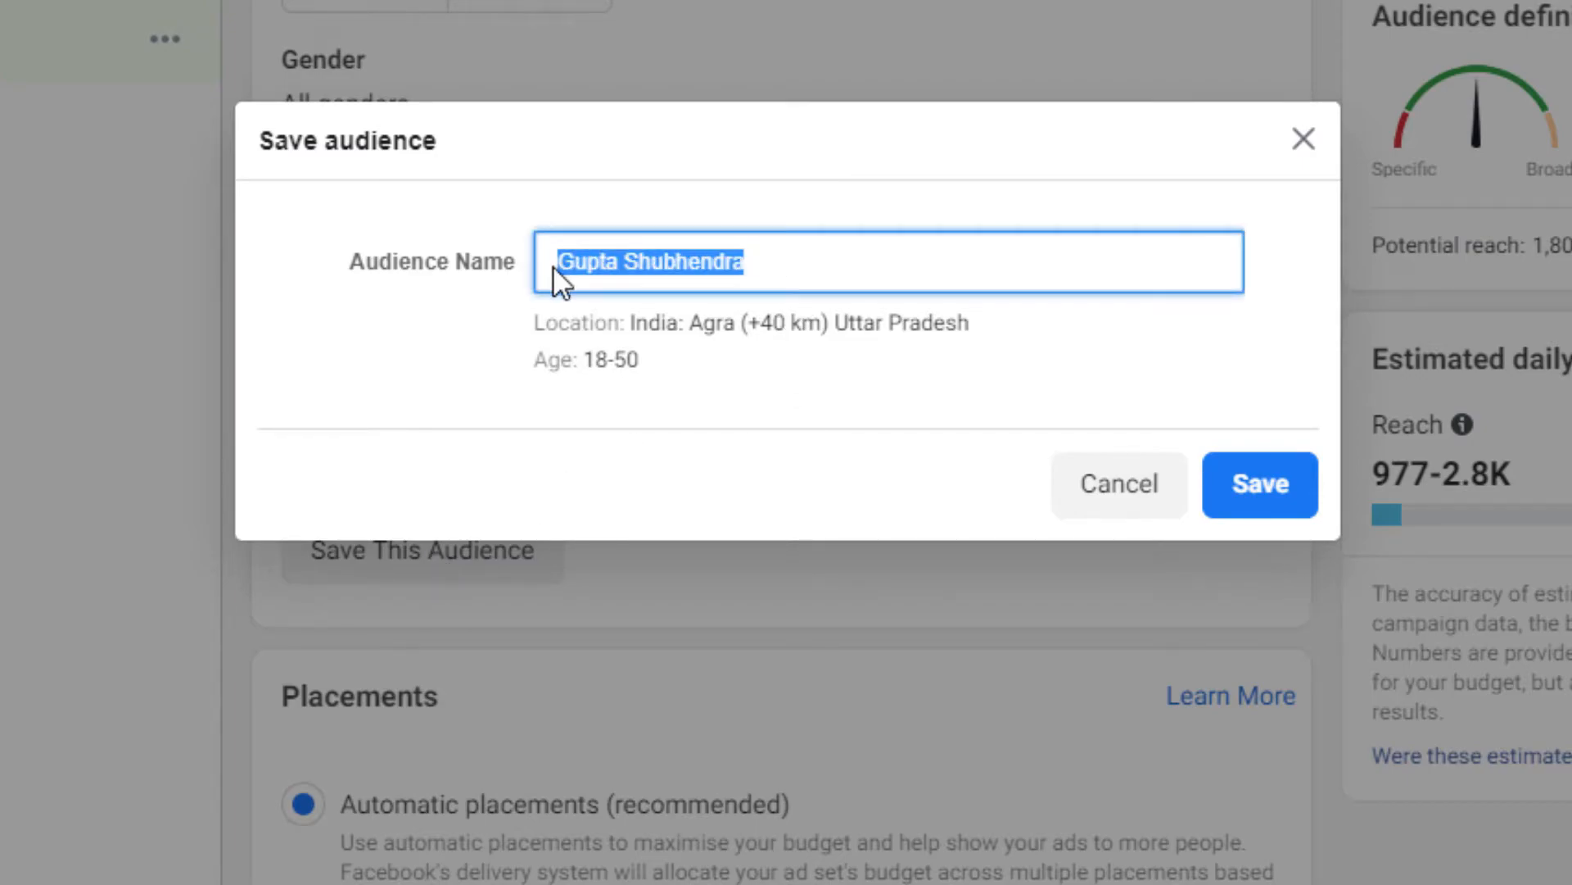
click(1275, 504)
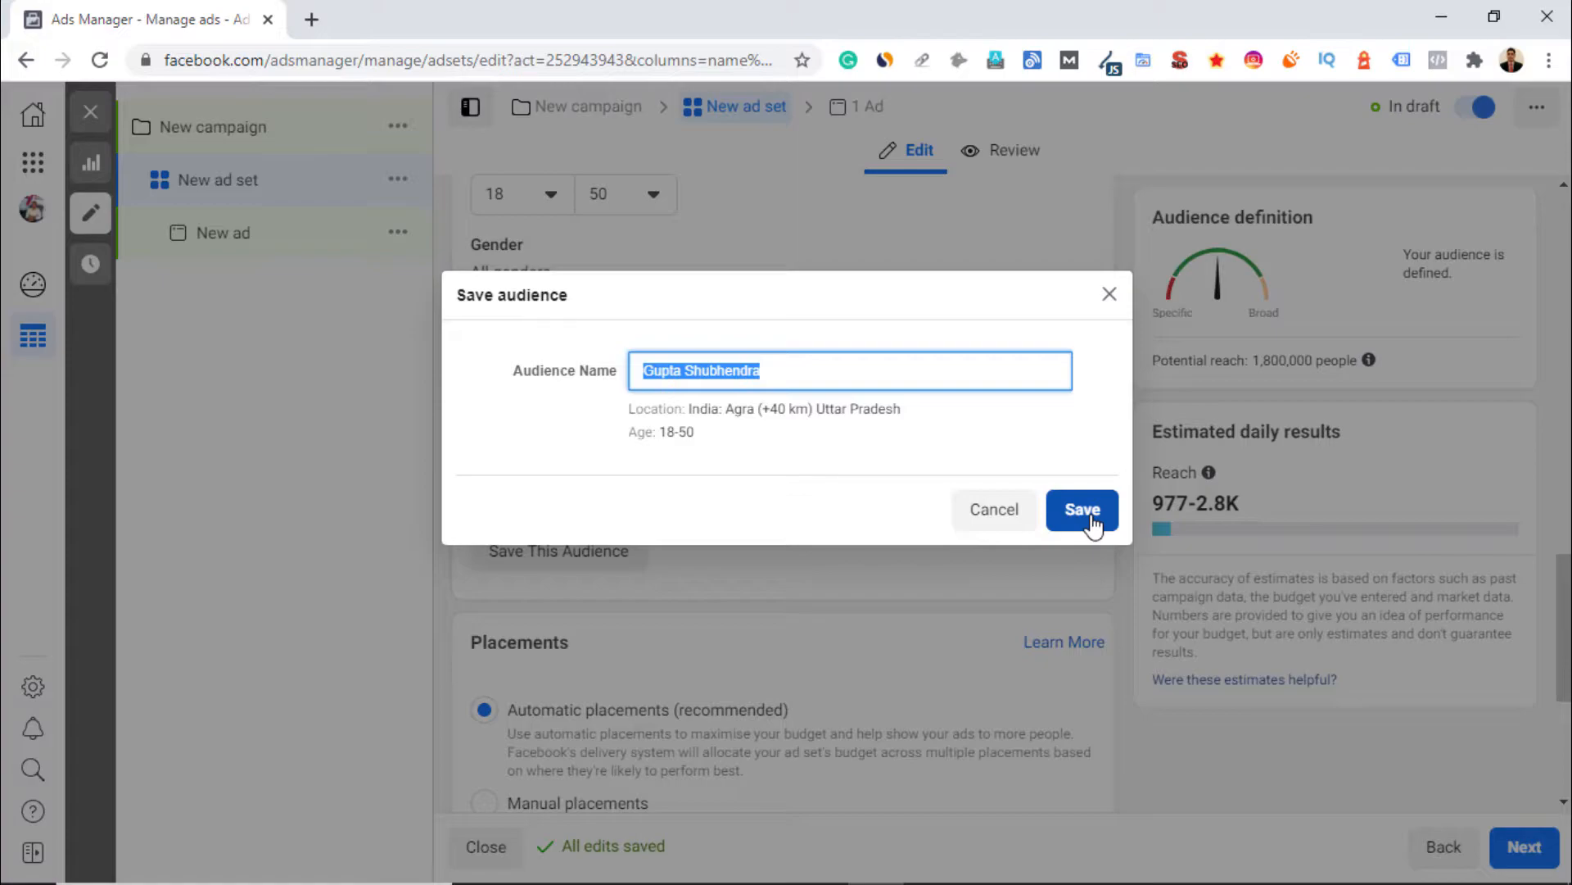
click(1092, 517)
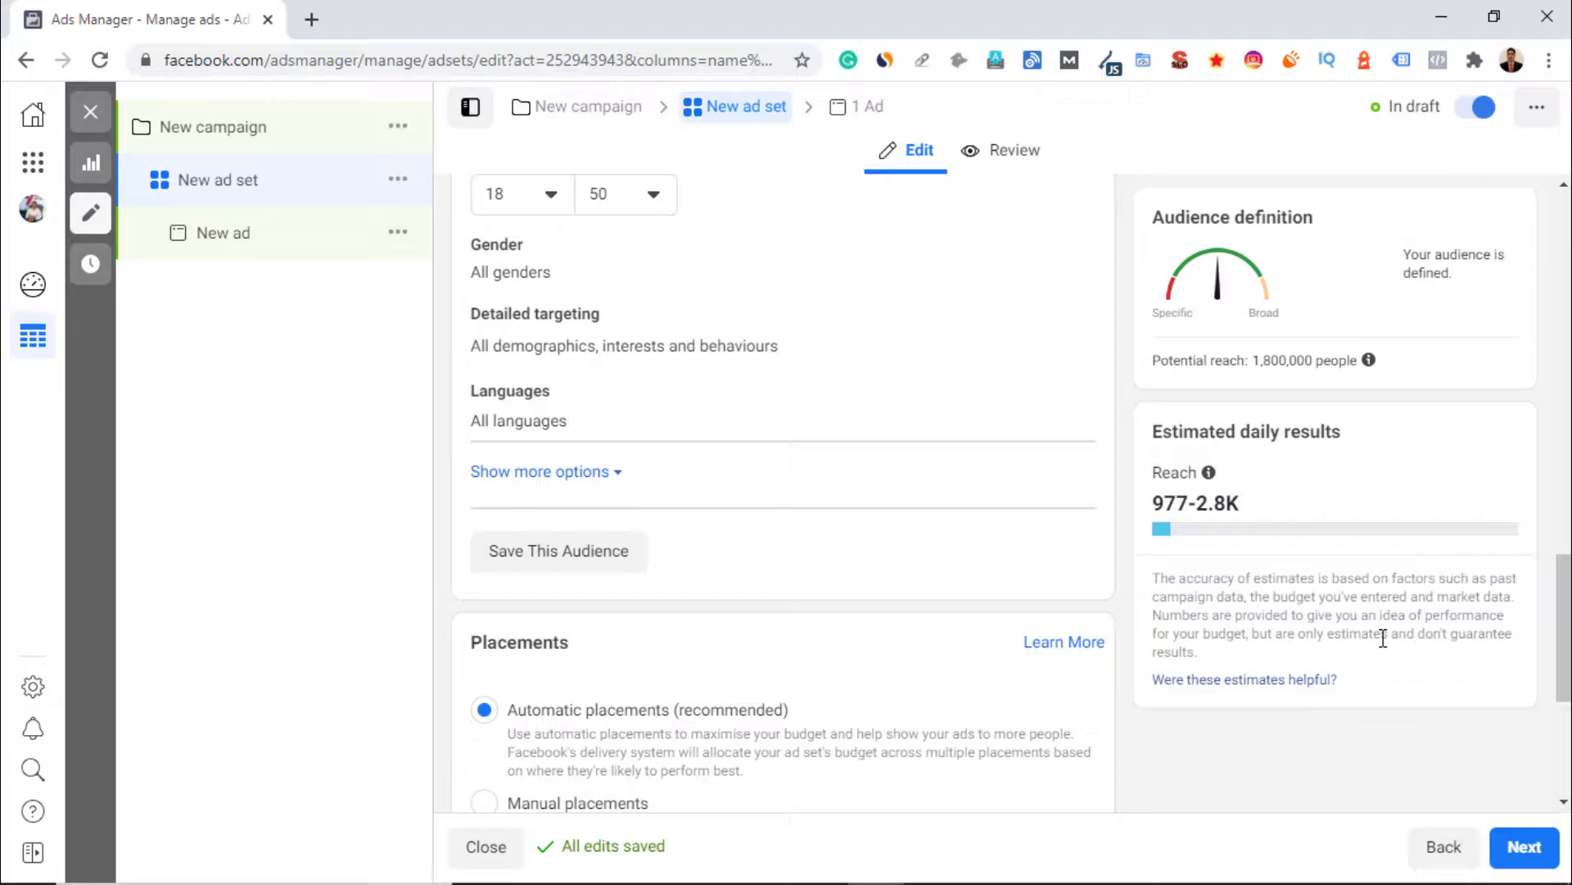
- Close the draft ad set's editor and open the Audiences page of the ad account from the business tools
click(92, 115)
click(832, 524)
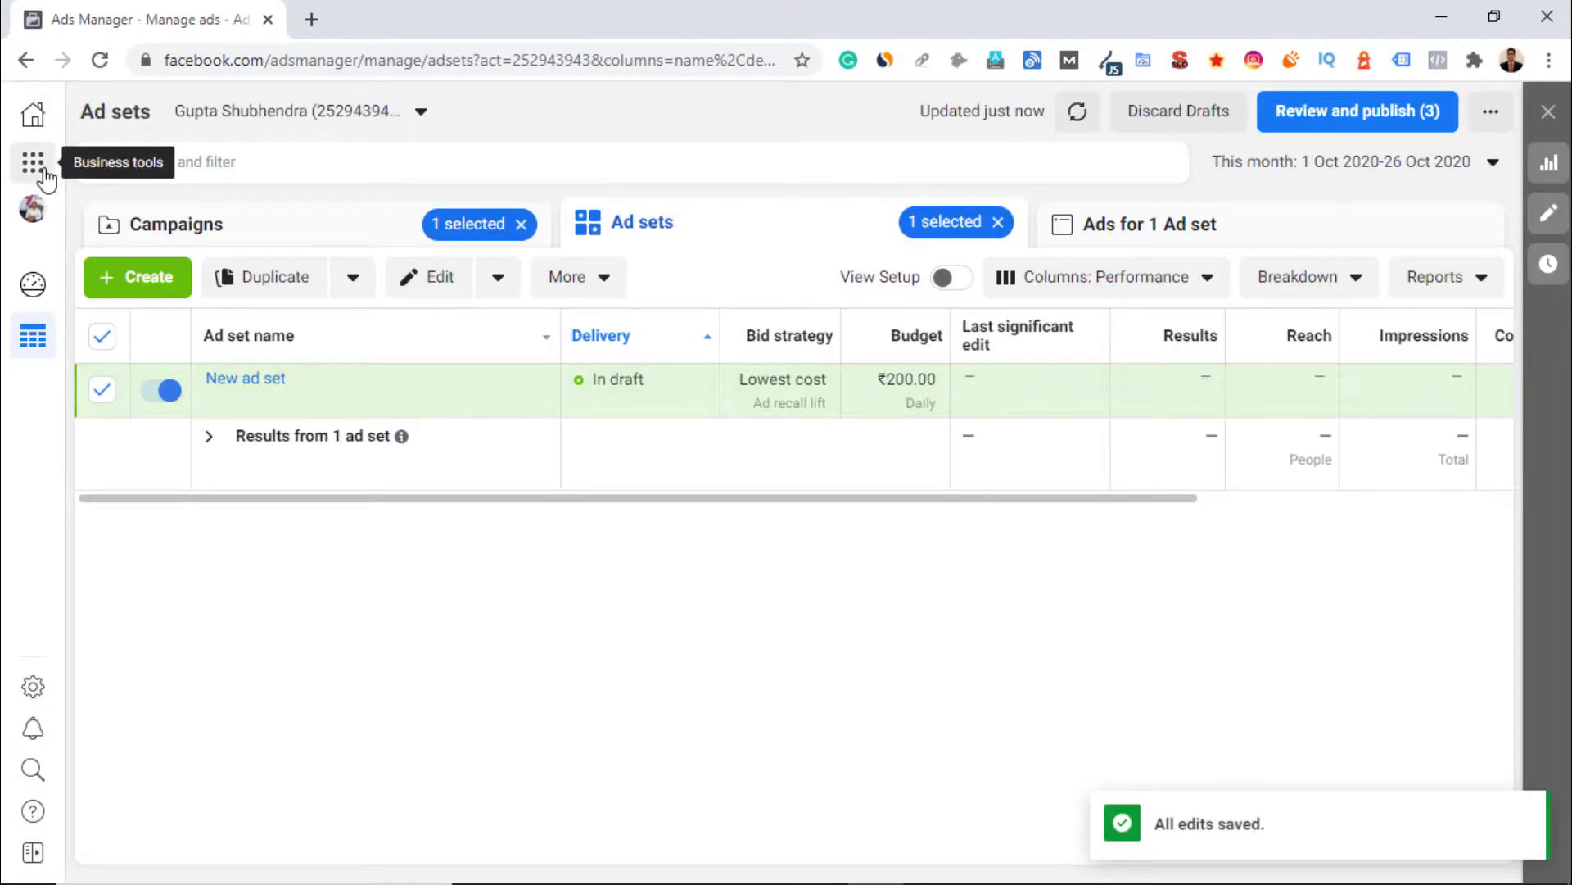
click(33, 161)
click(446, 351)
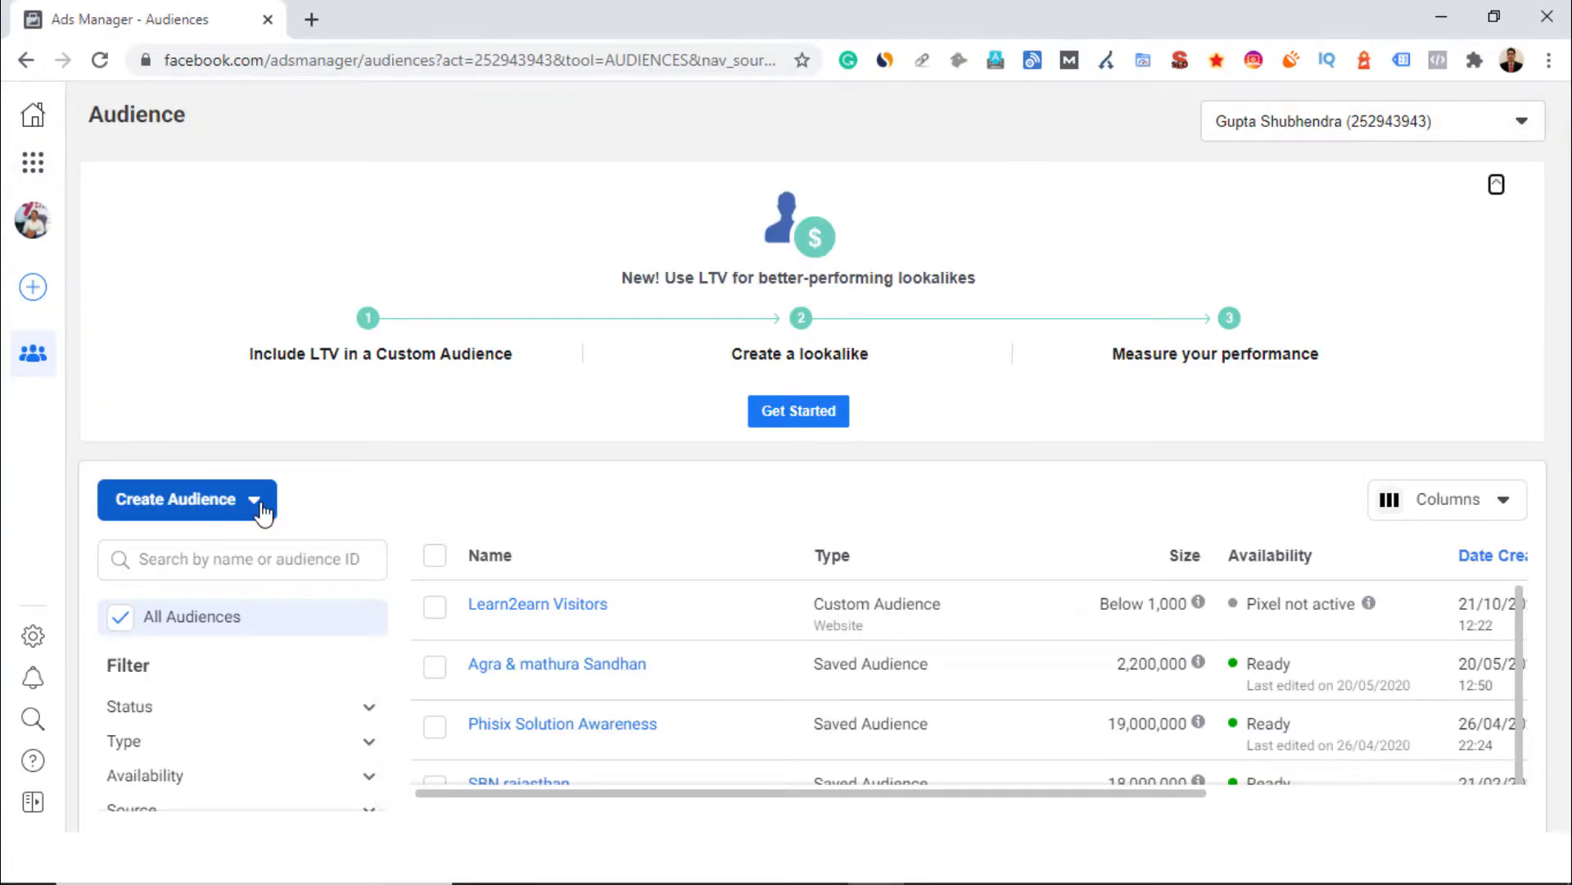
- Start creating a Custom Audience that uses the website as its source
click(260, 513)
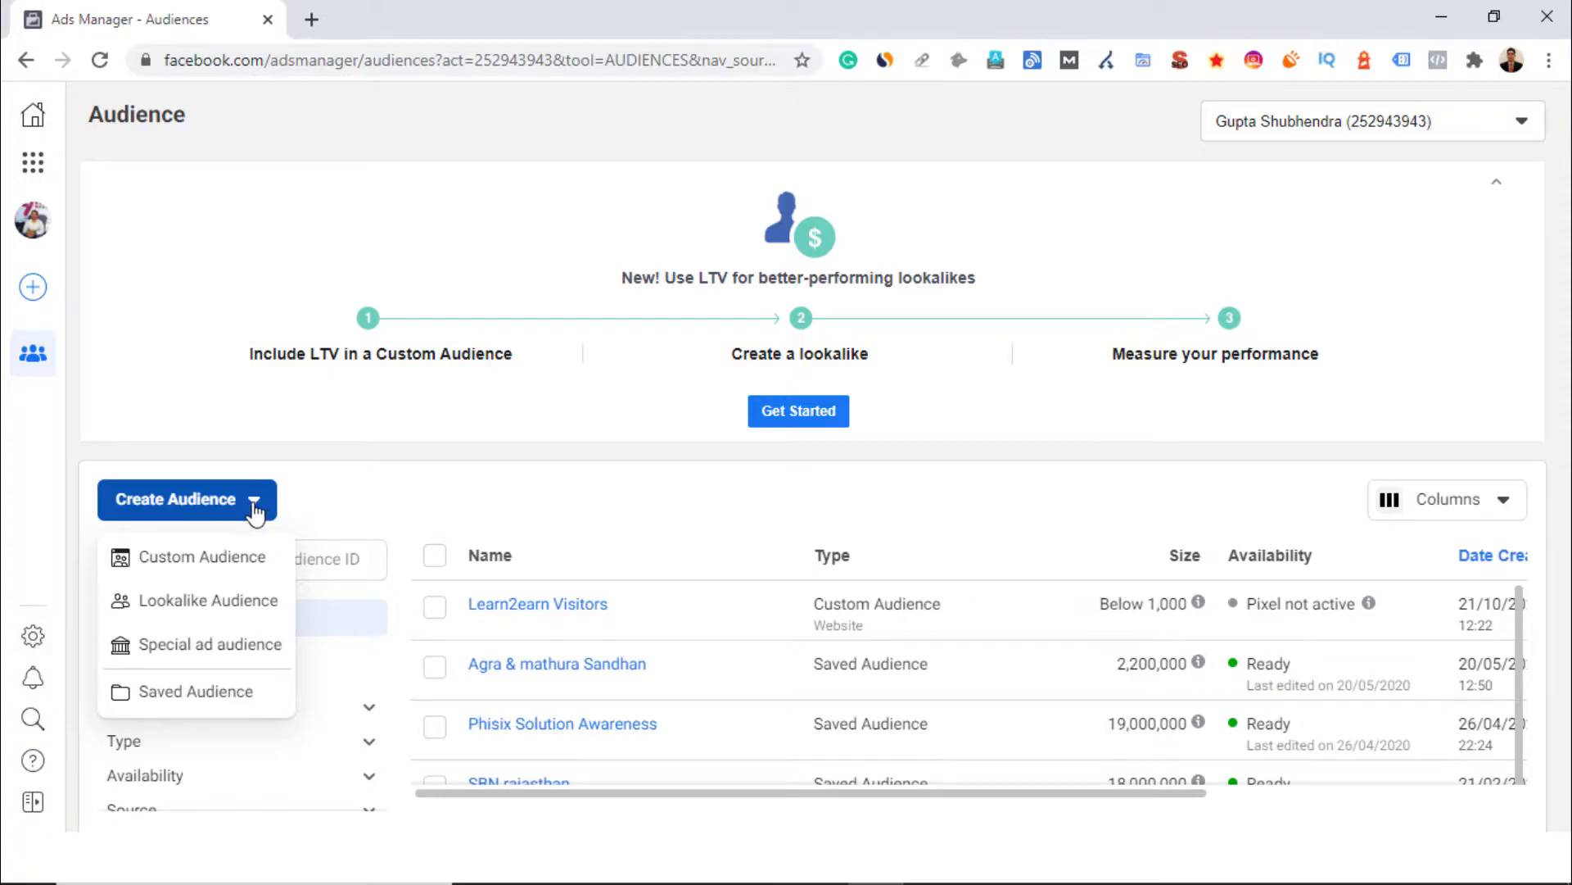
click(209, 565)
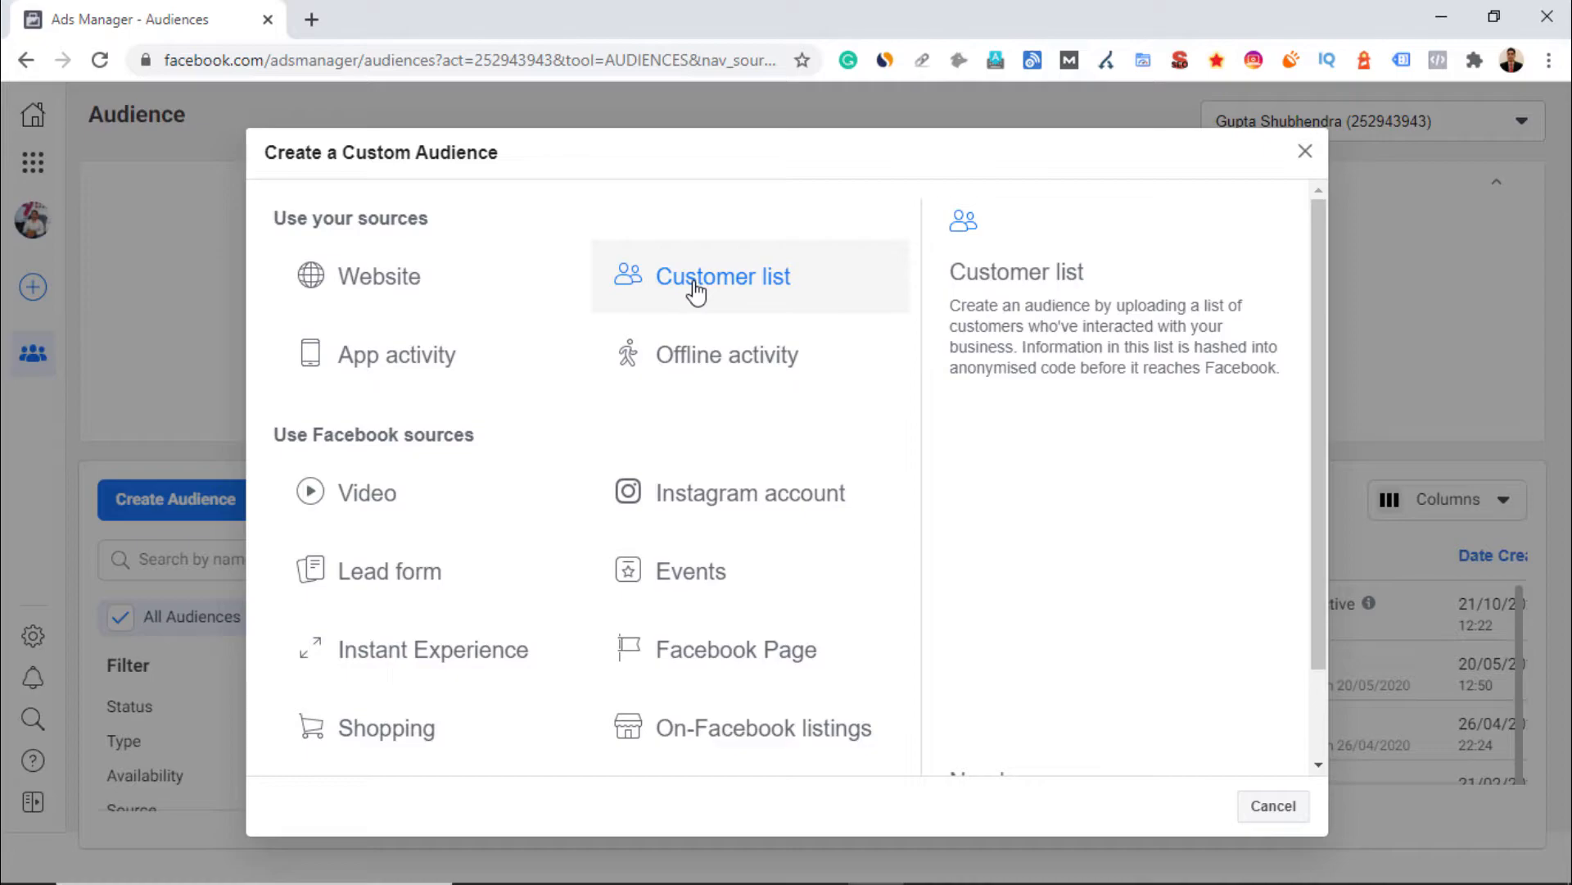
click(434, 296)
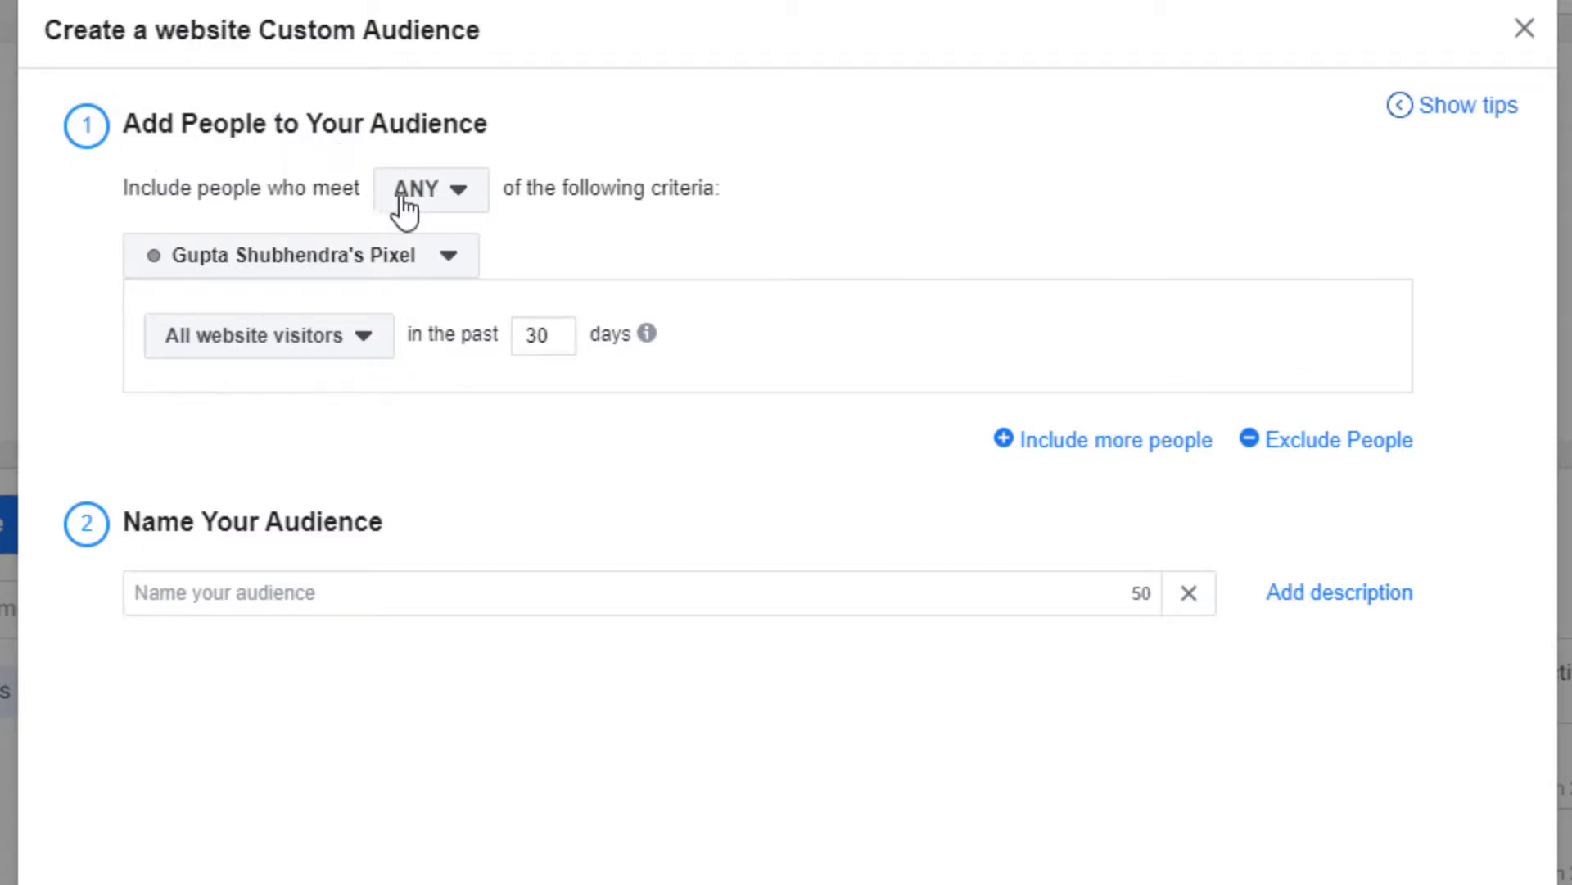
- Review the ANY and ALL matching options and the pixels available for the website audience
click(457, 200)
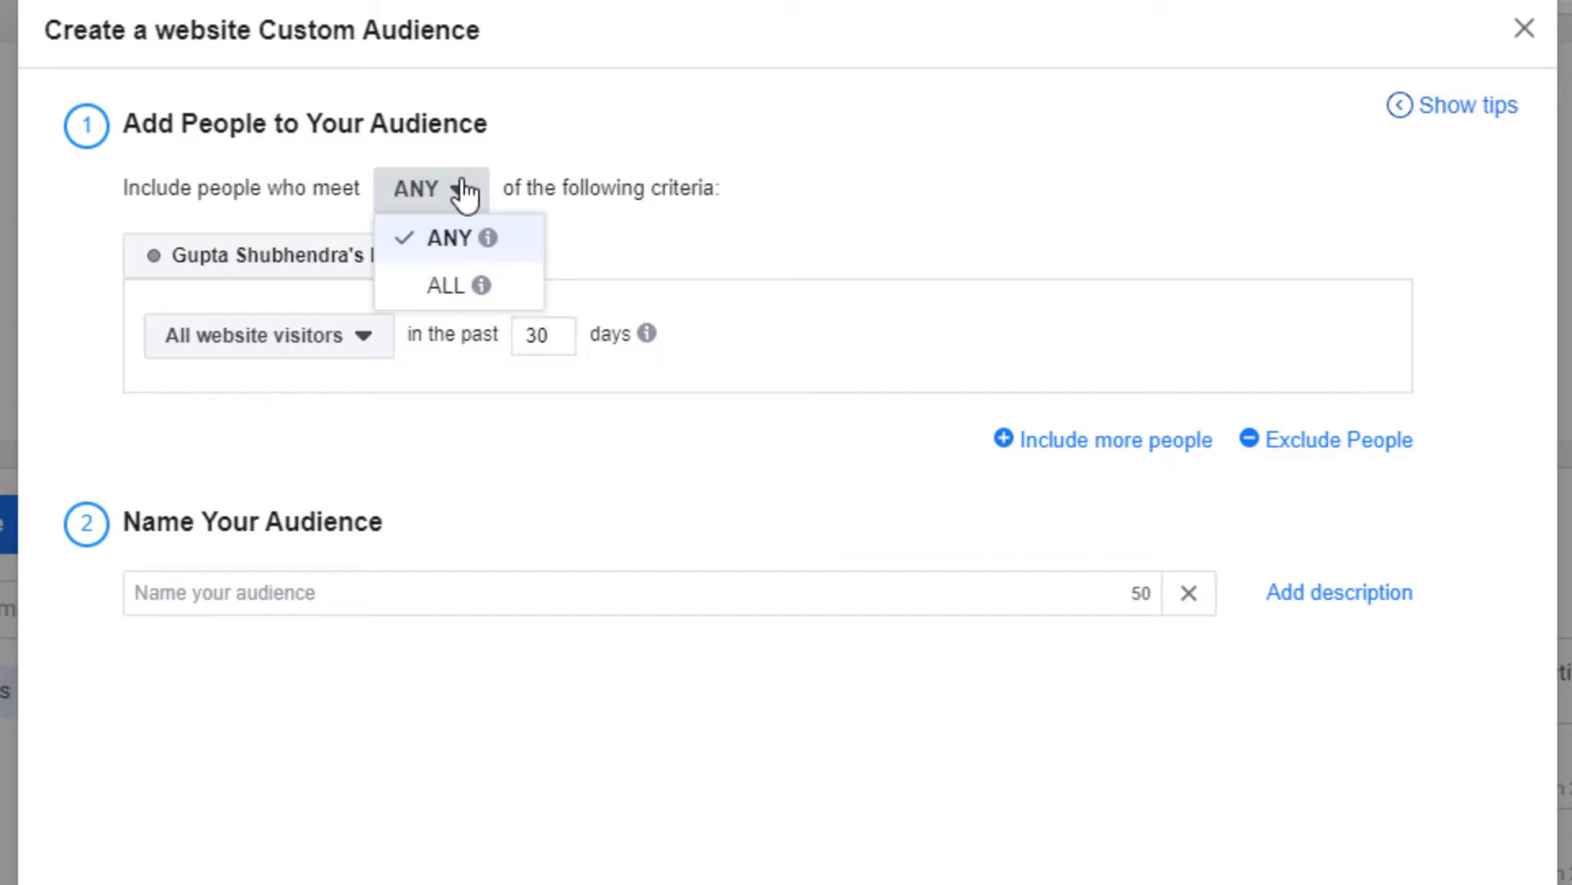
mouse_move(491, 240)
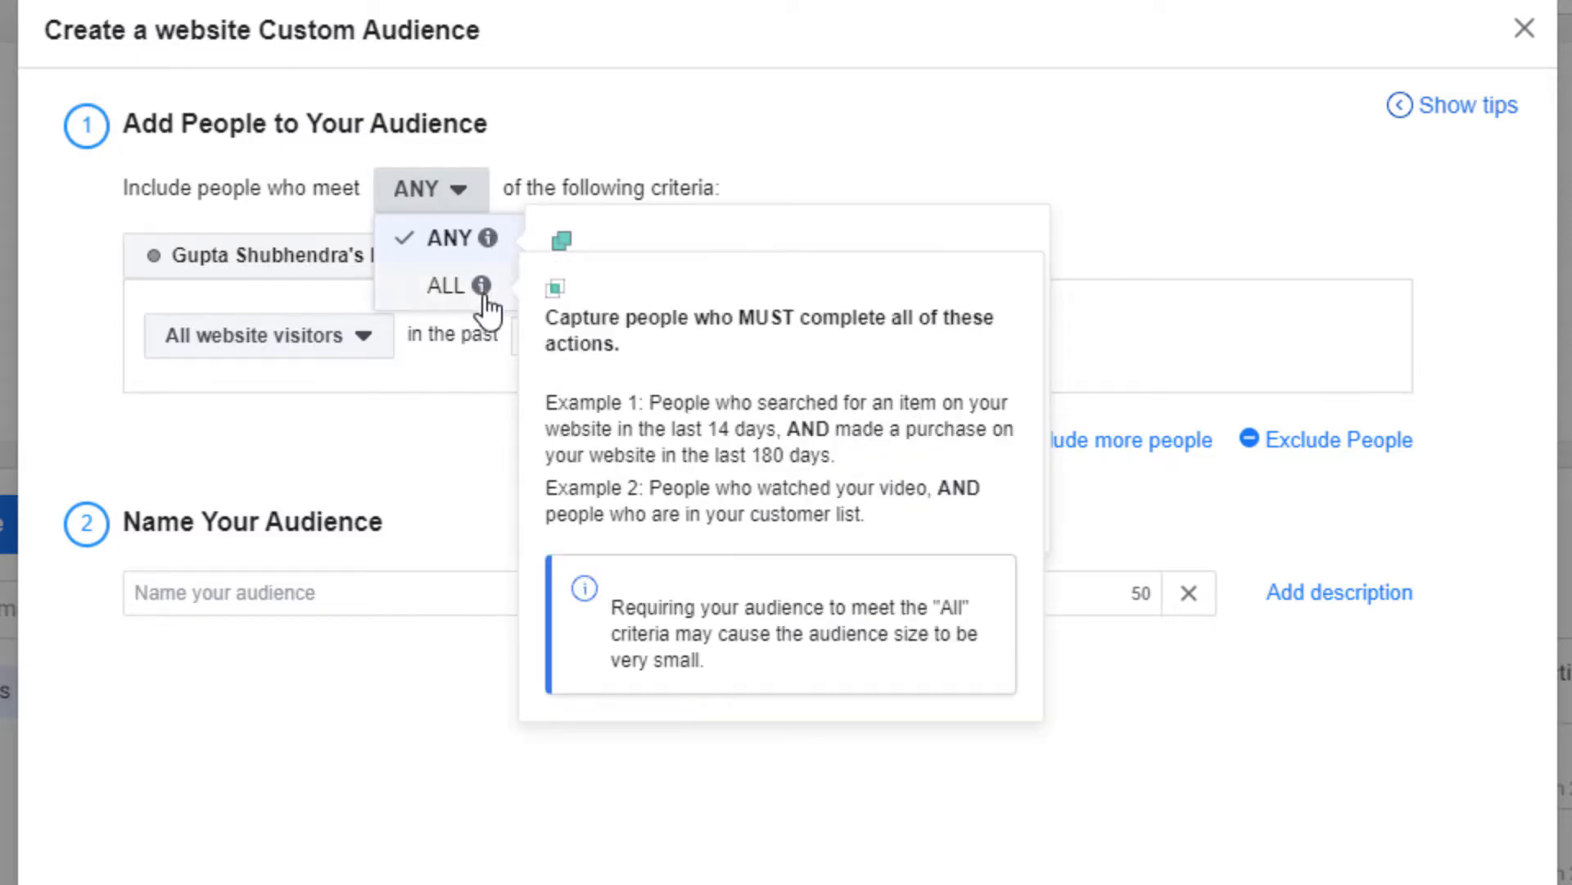
click(448, 260)
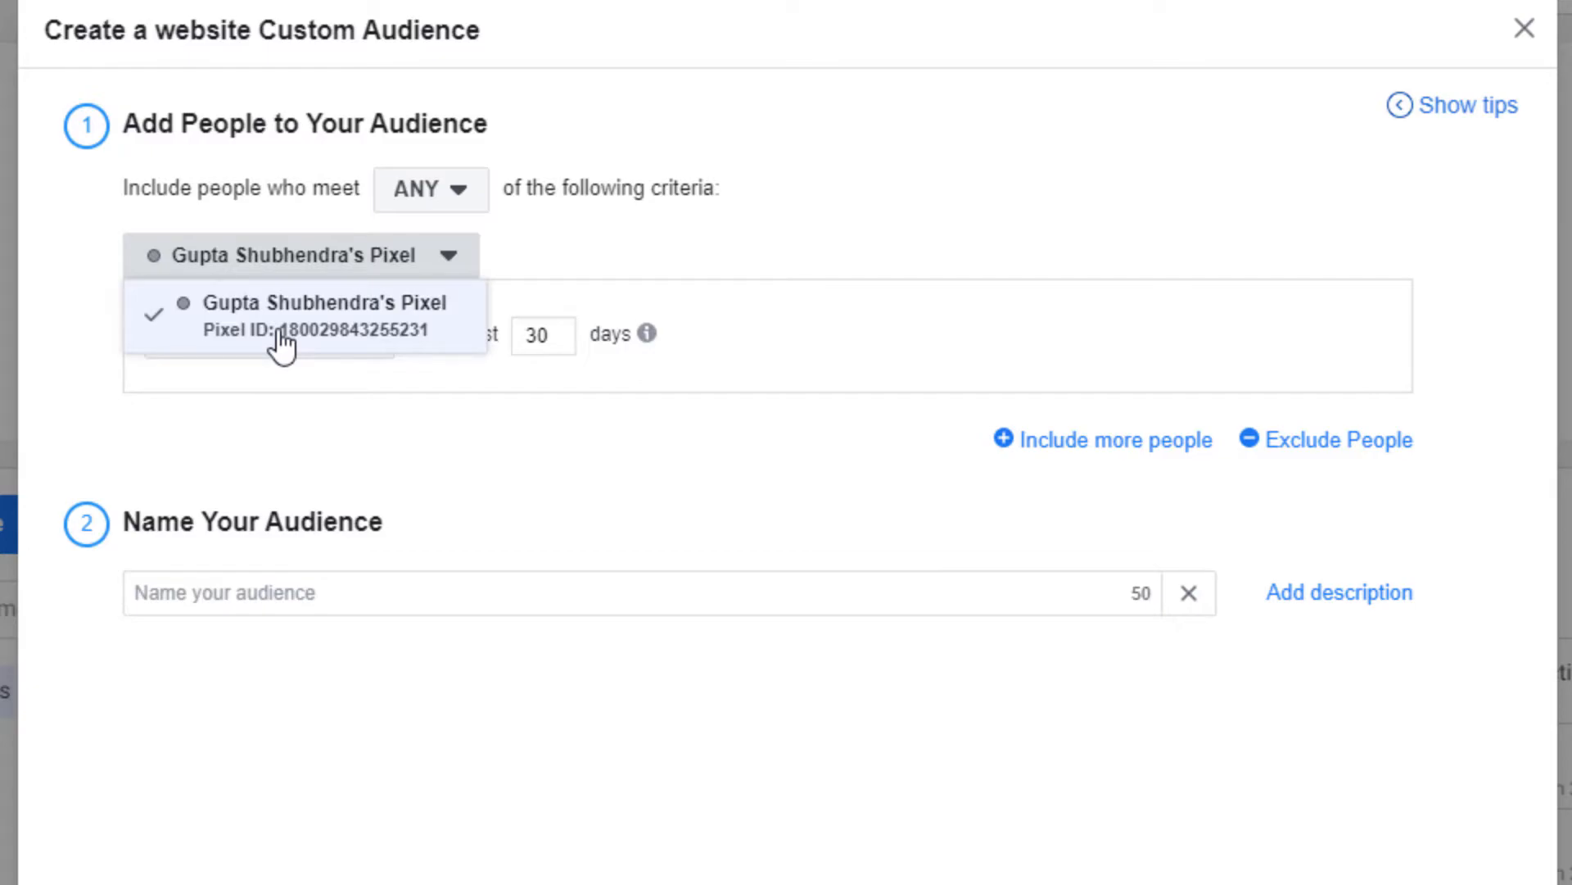
click(449, 259)
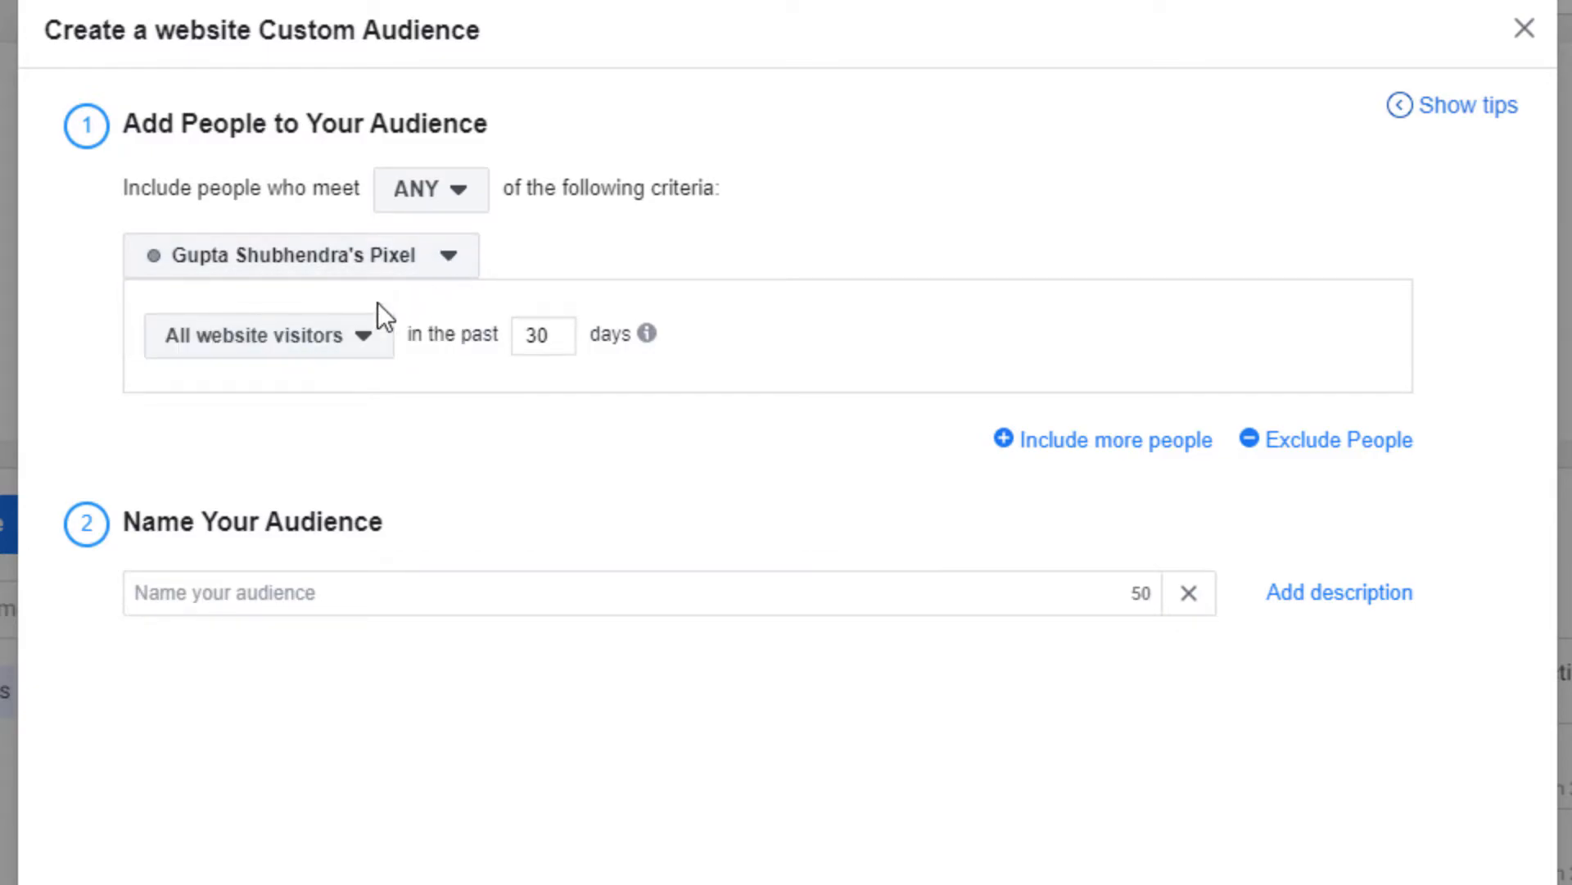
- Include people who visited specific web pages and set the URL condition to equals
click(335, 345)
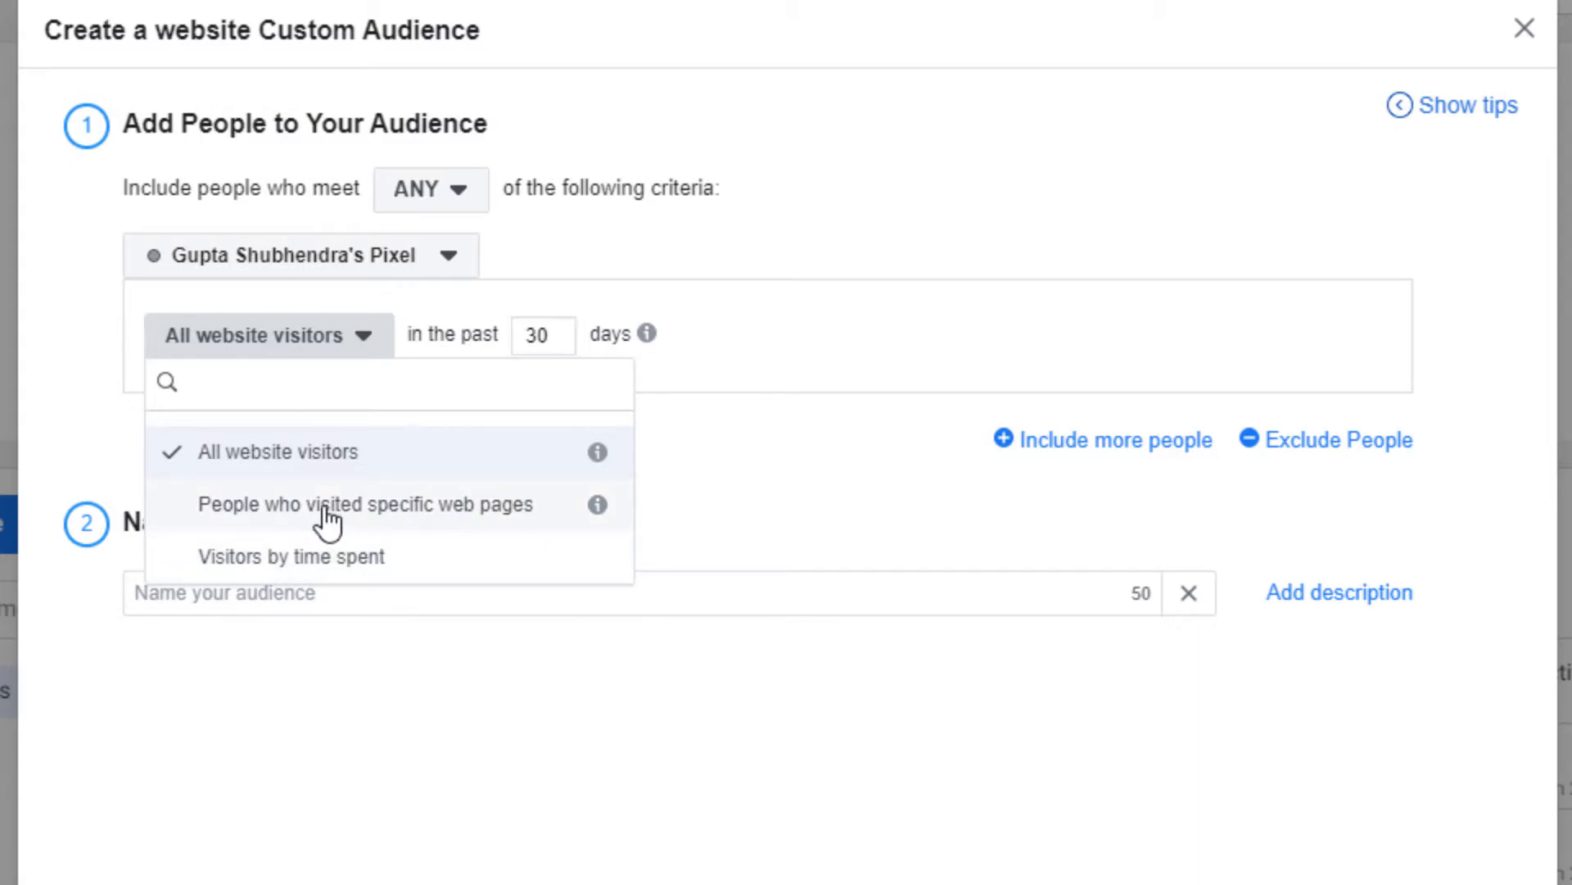
click(395, 505)
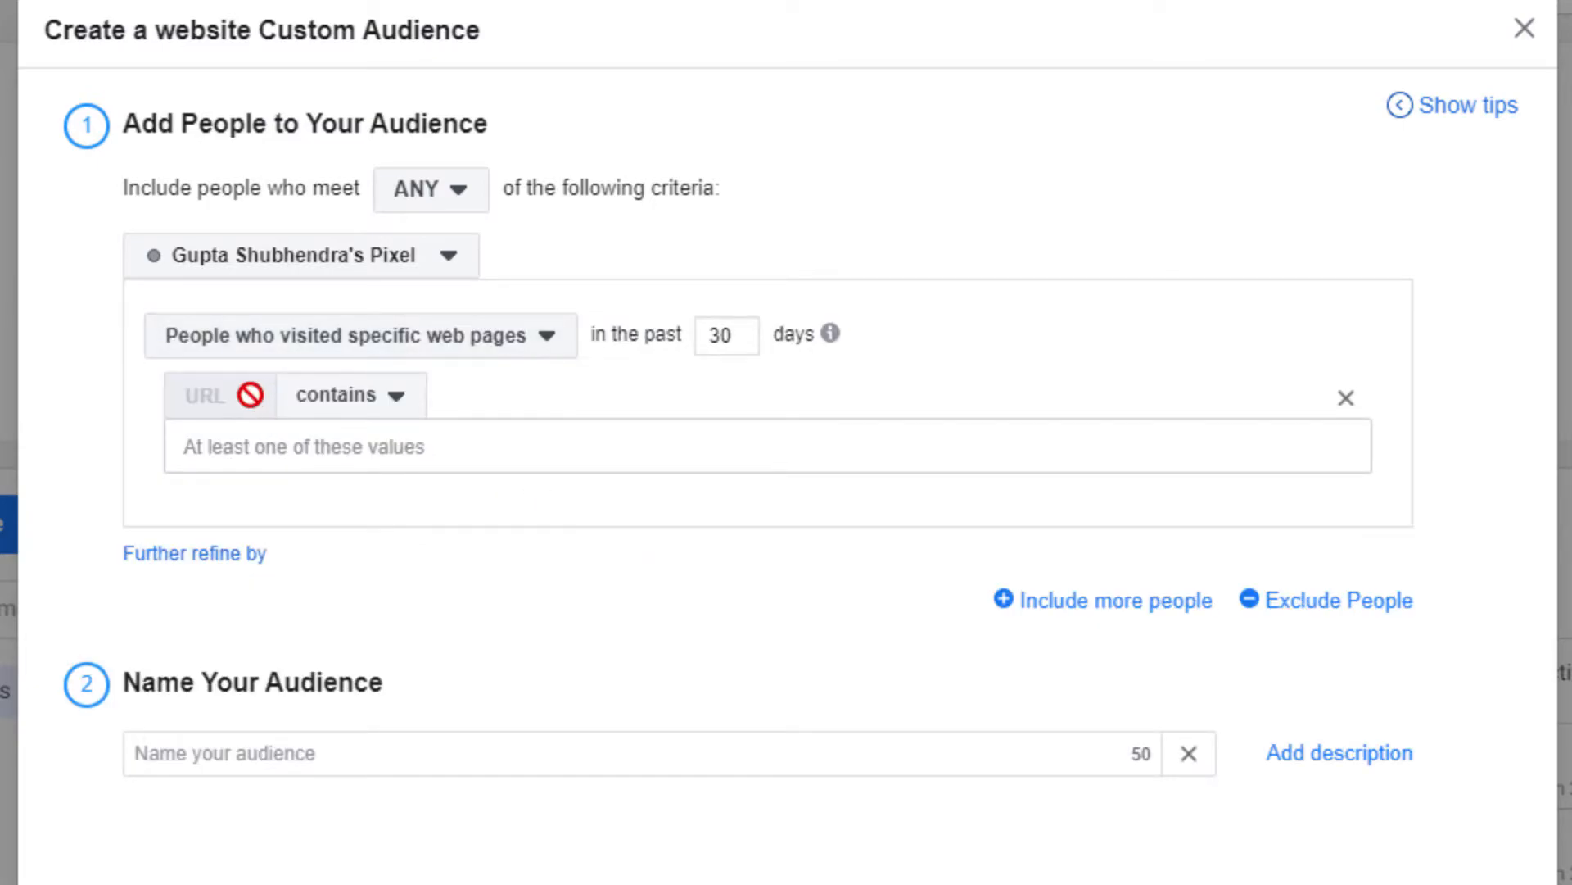
click(392, 397)
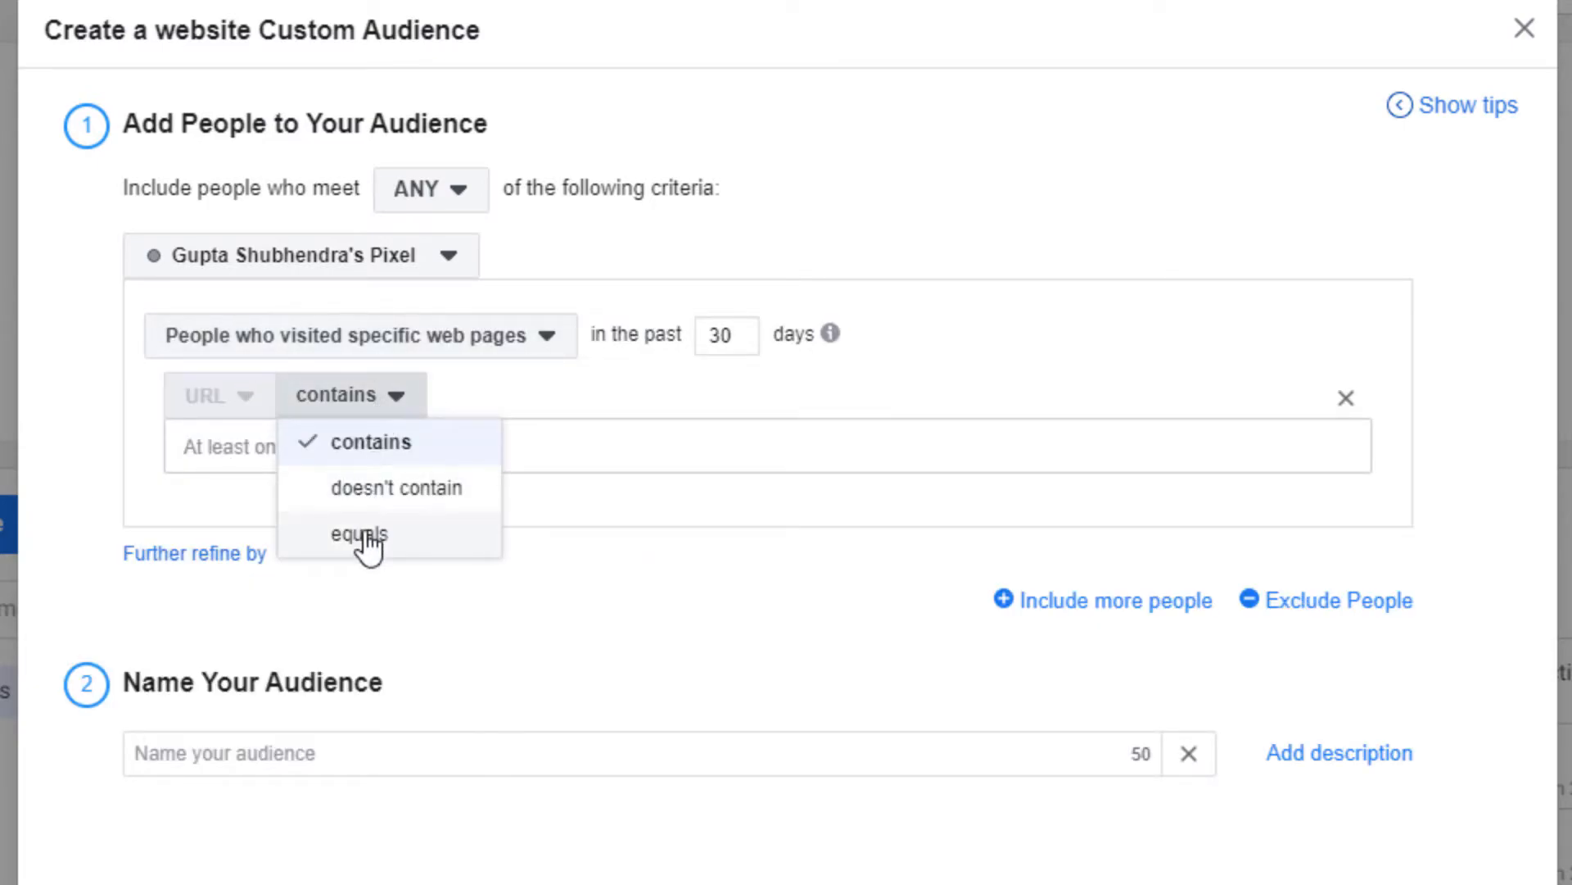
click(365, 542)
click(416, 449)
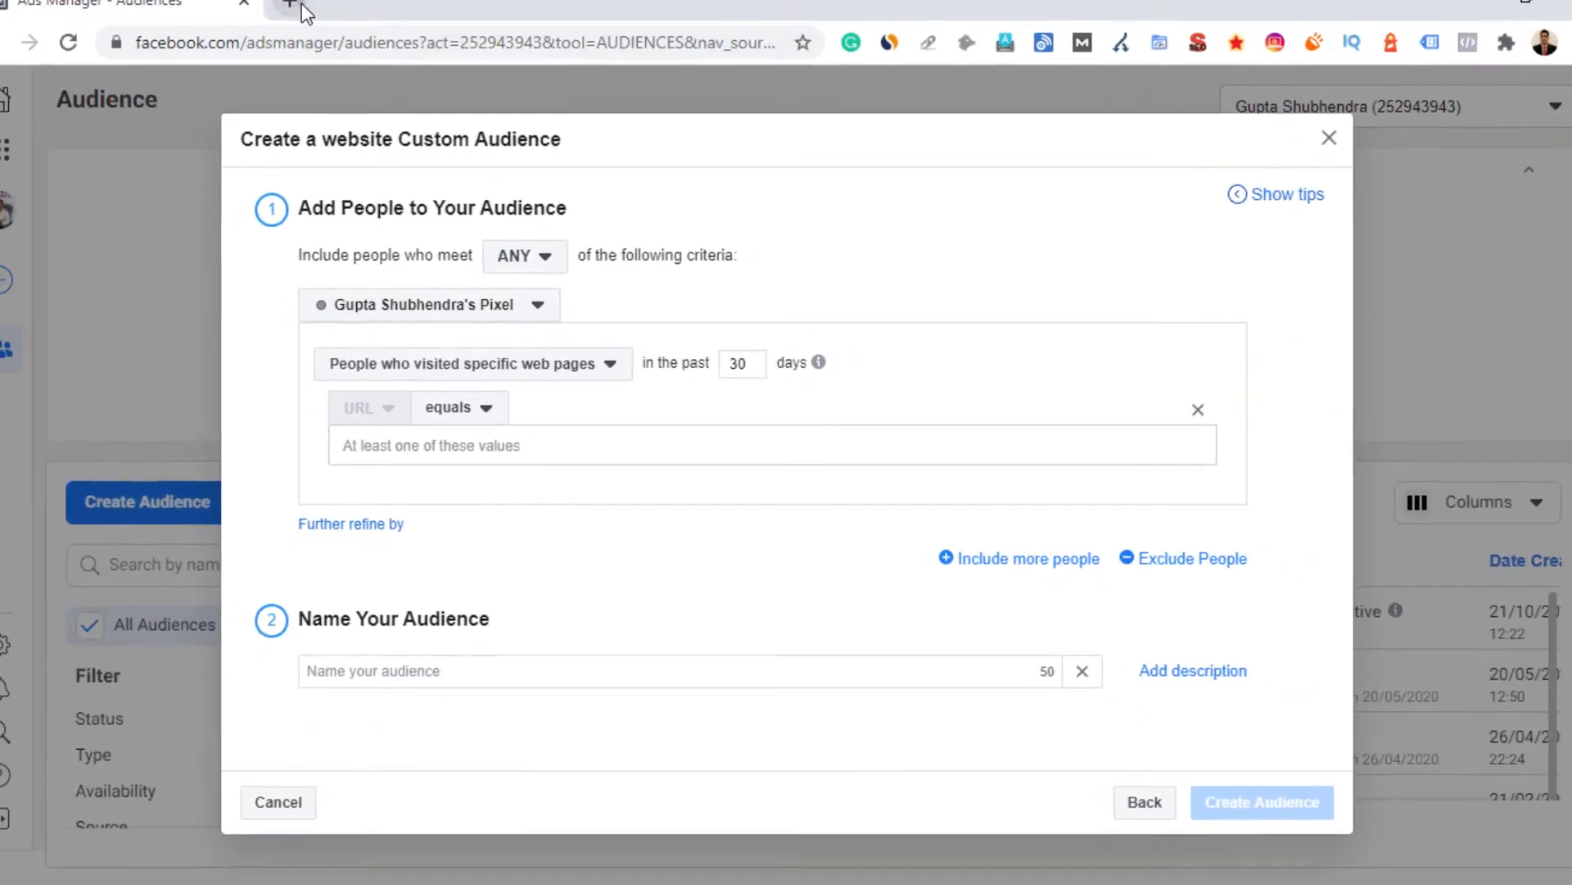
- Open learntoearnlabs.com/contactus.php in a new browser tab and copy its address
click(309, 17)
text(learntoearnlabs.com)
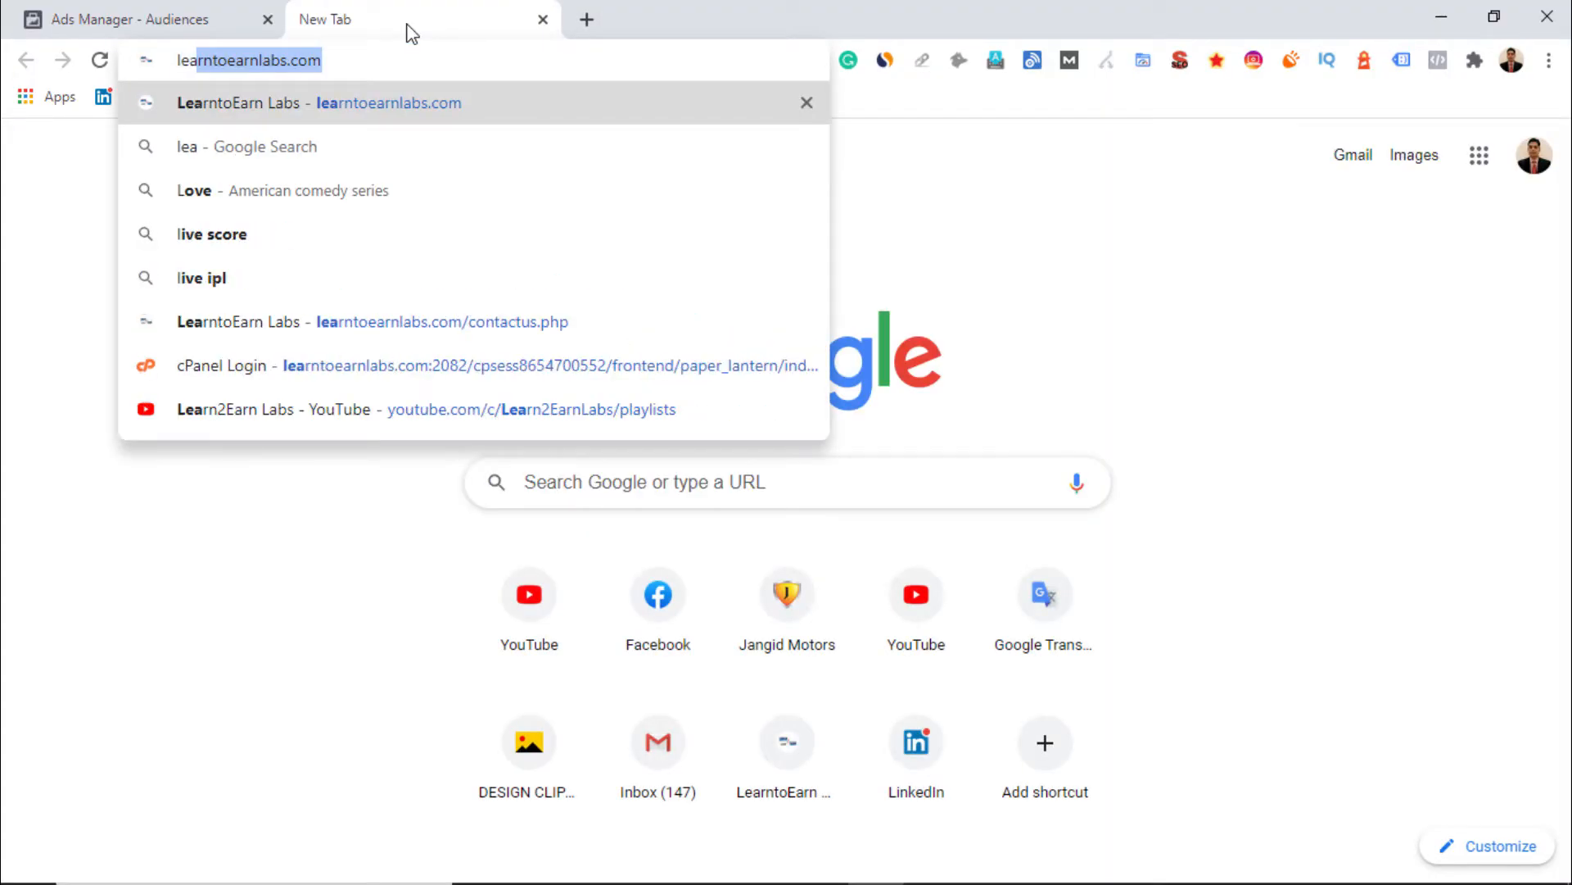
click(645, 327)
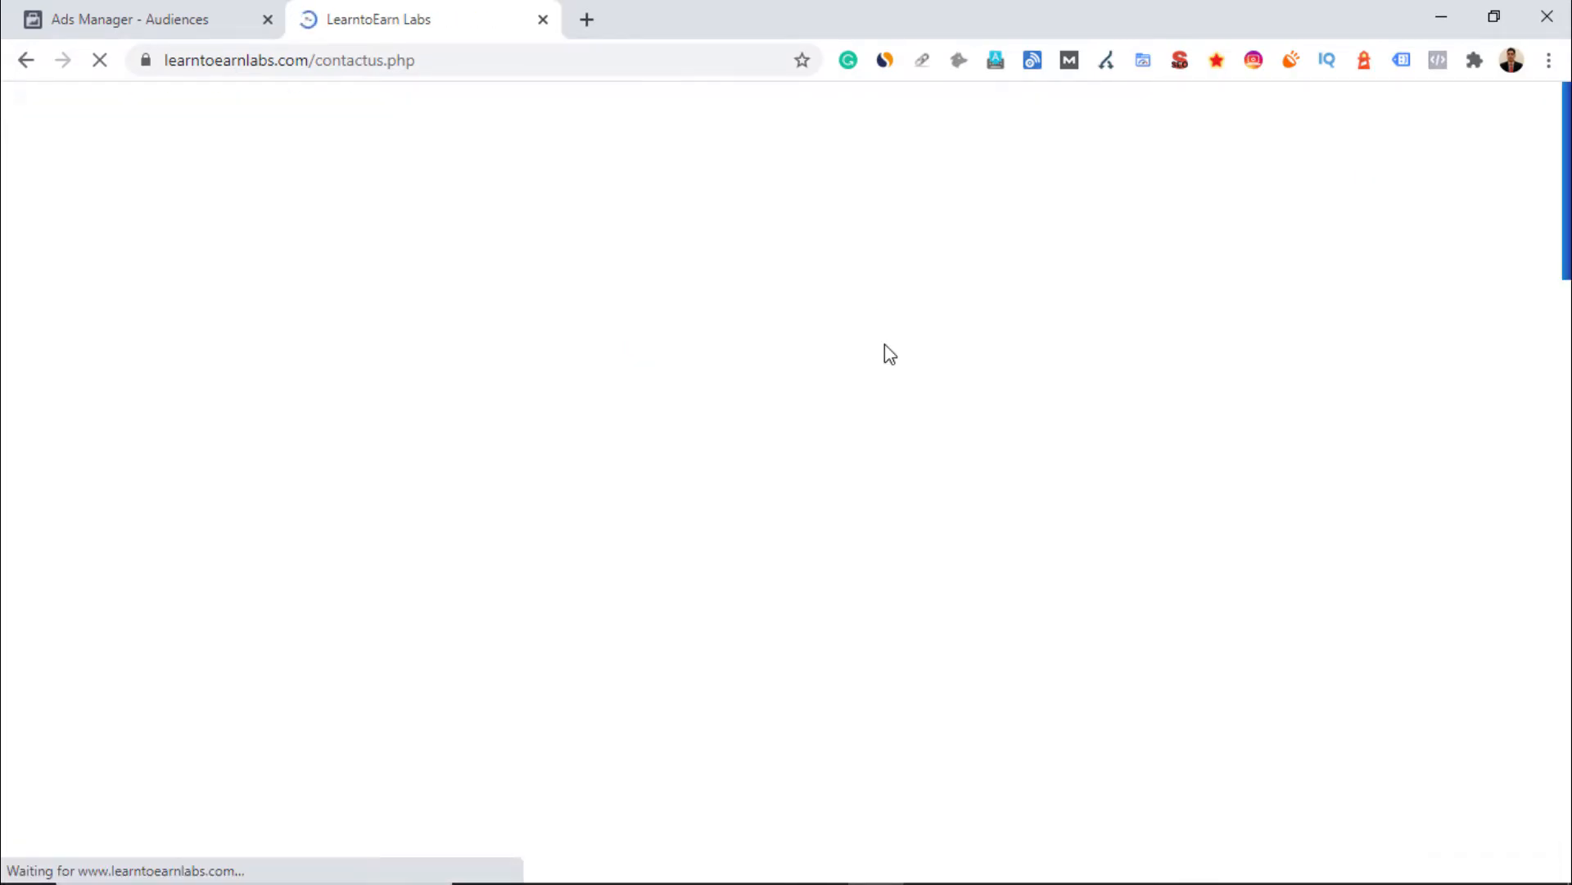
click(560, 65)
key(ctrl+c)
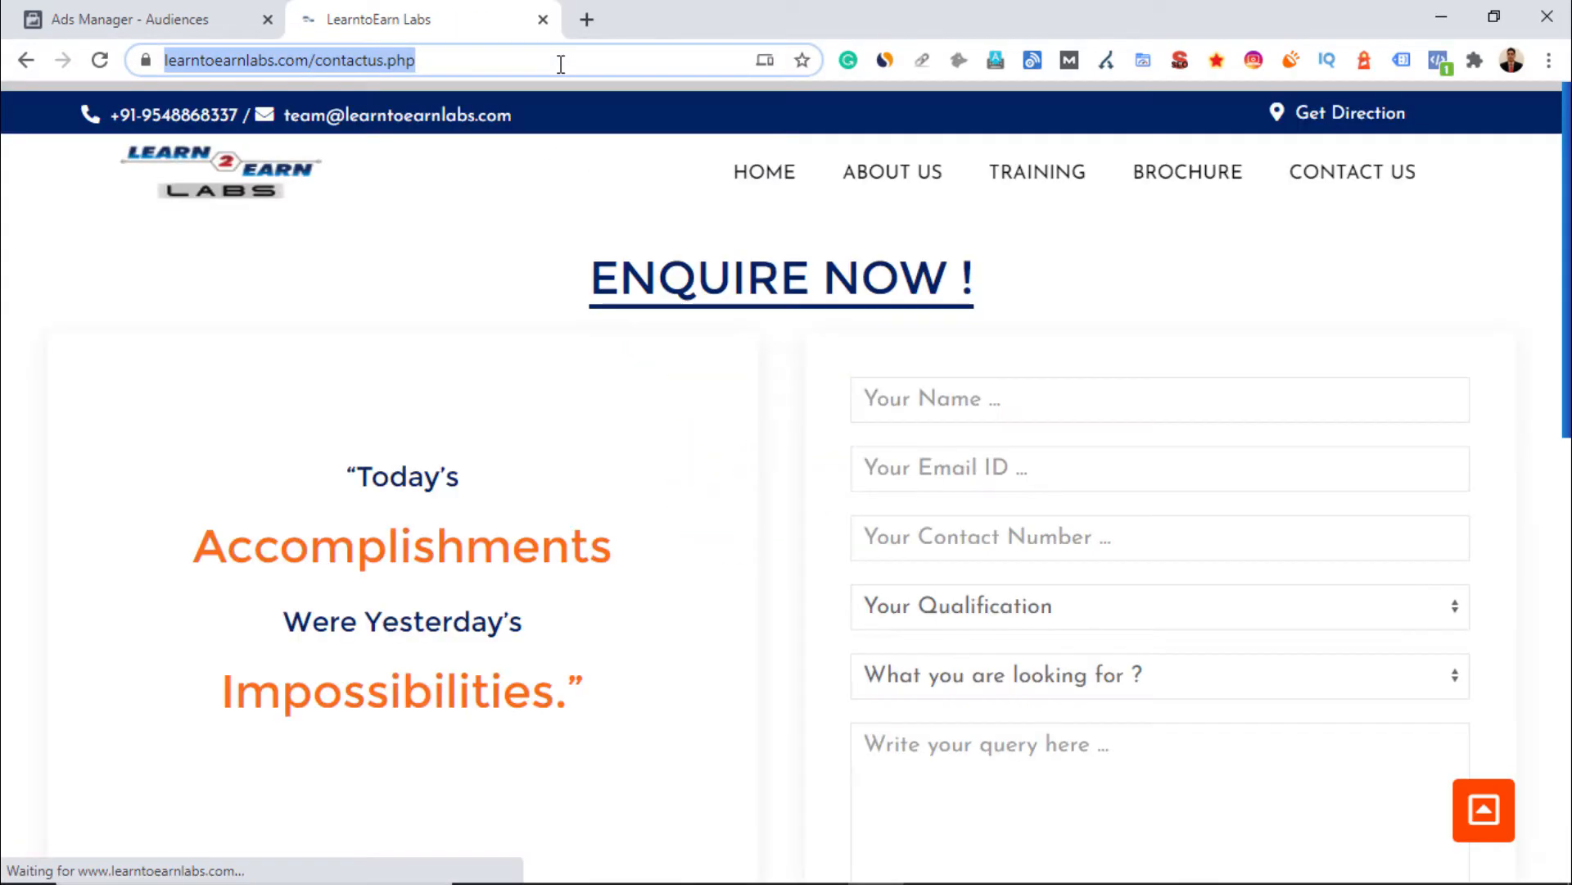
- Return to the Audiences page and paste the copied contact page address as the URL value
click(121, 11)
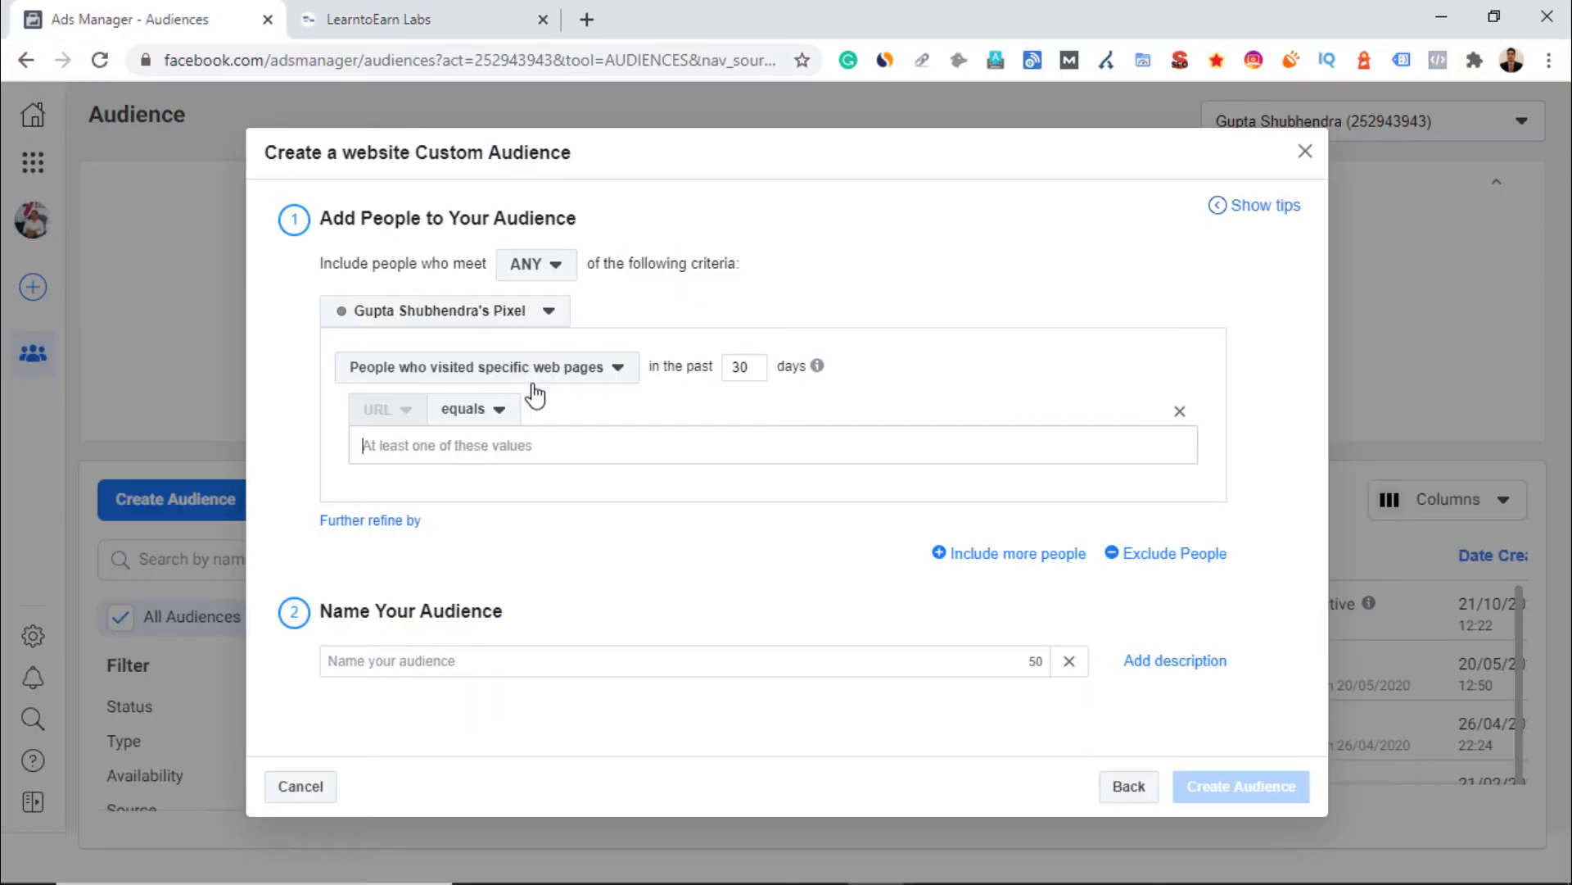
click(536, 440)
key(ctrl+v)
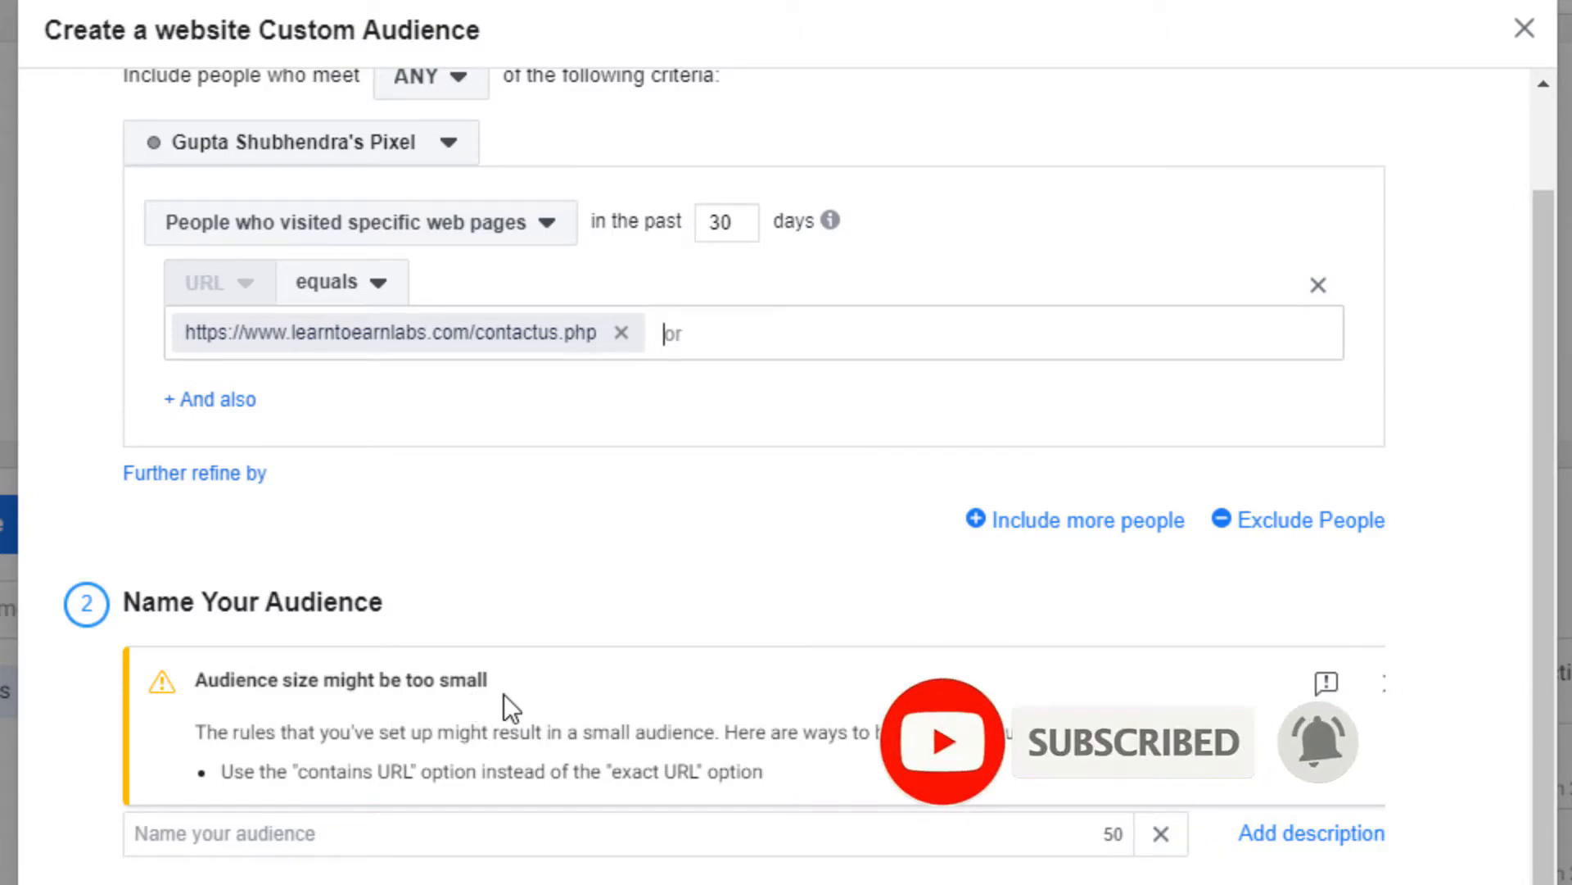
- Try adding a second condition that the same URL must also match, and remove it
scroll(524, 602, up, 2)
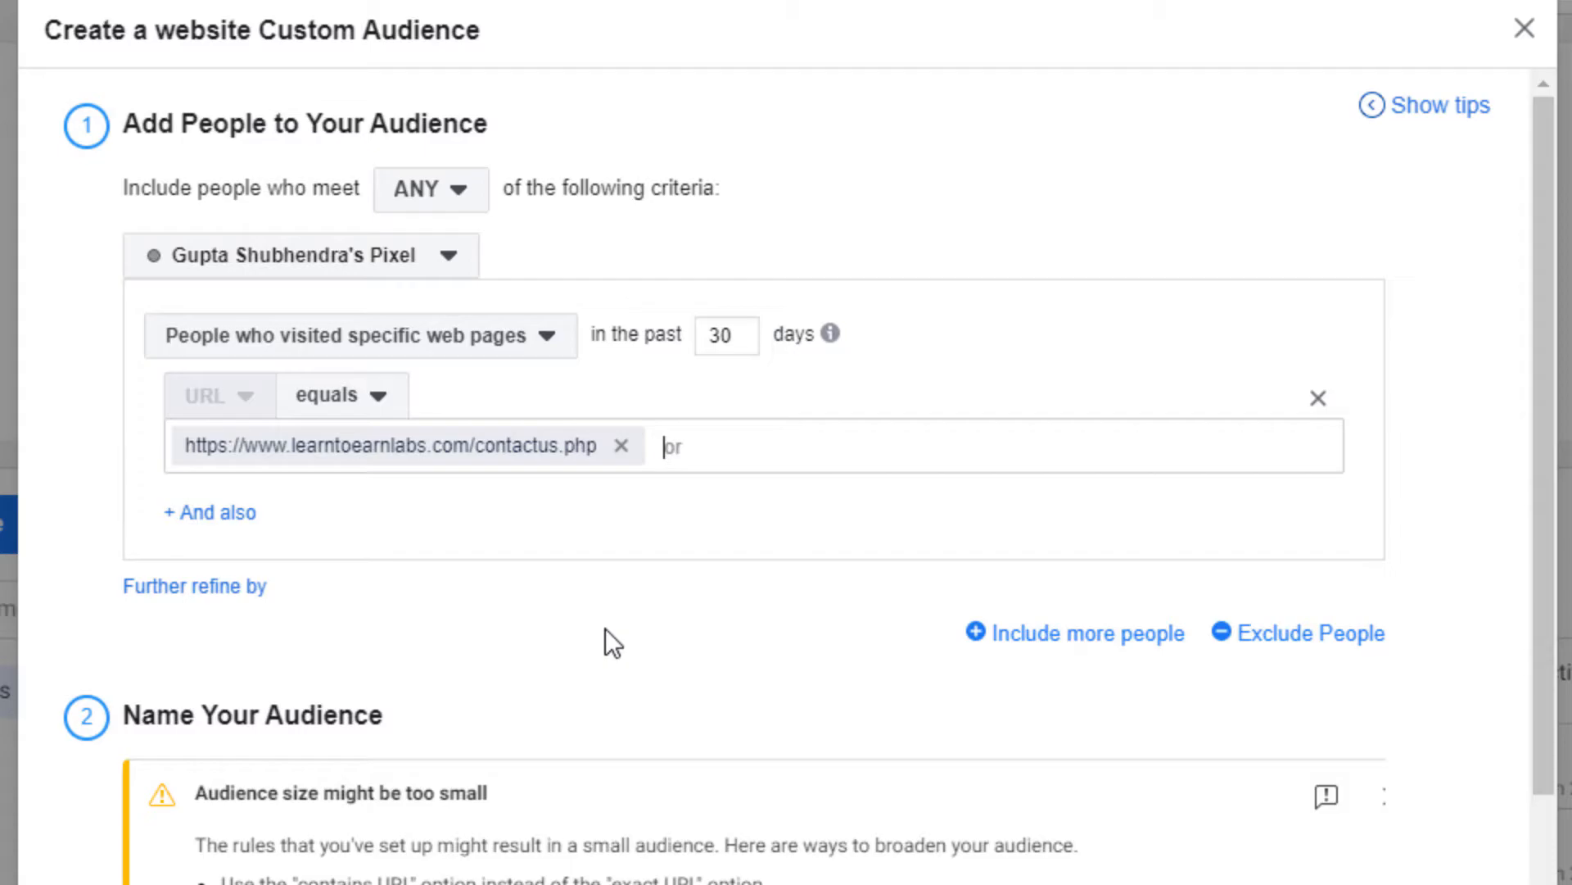
scroll(623, 631, down, 2)
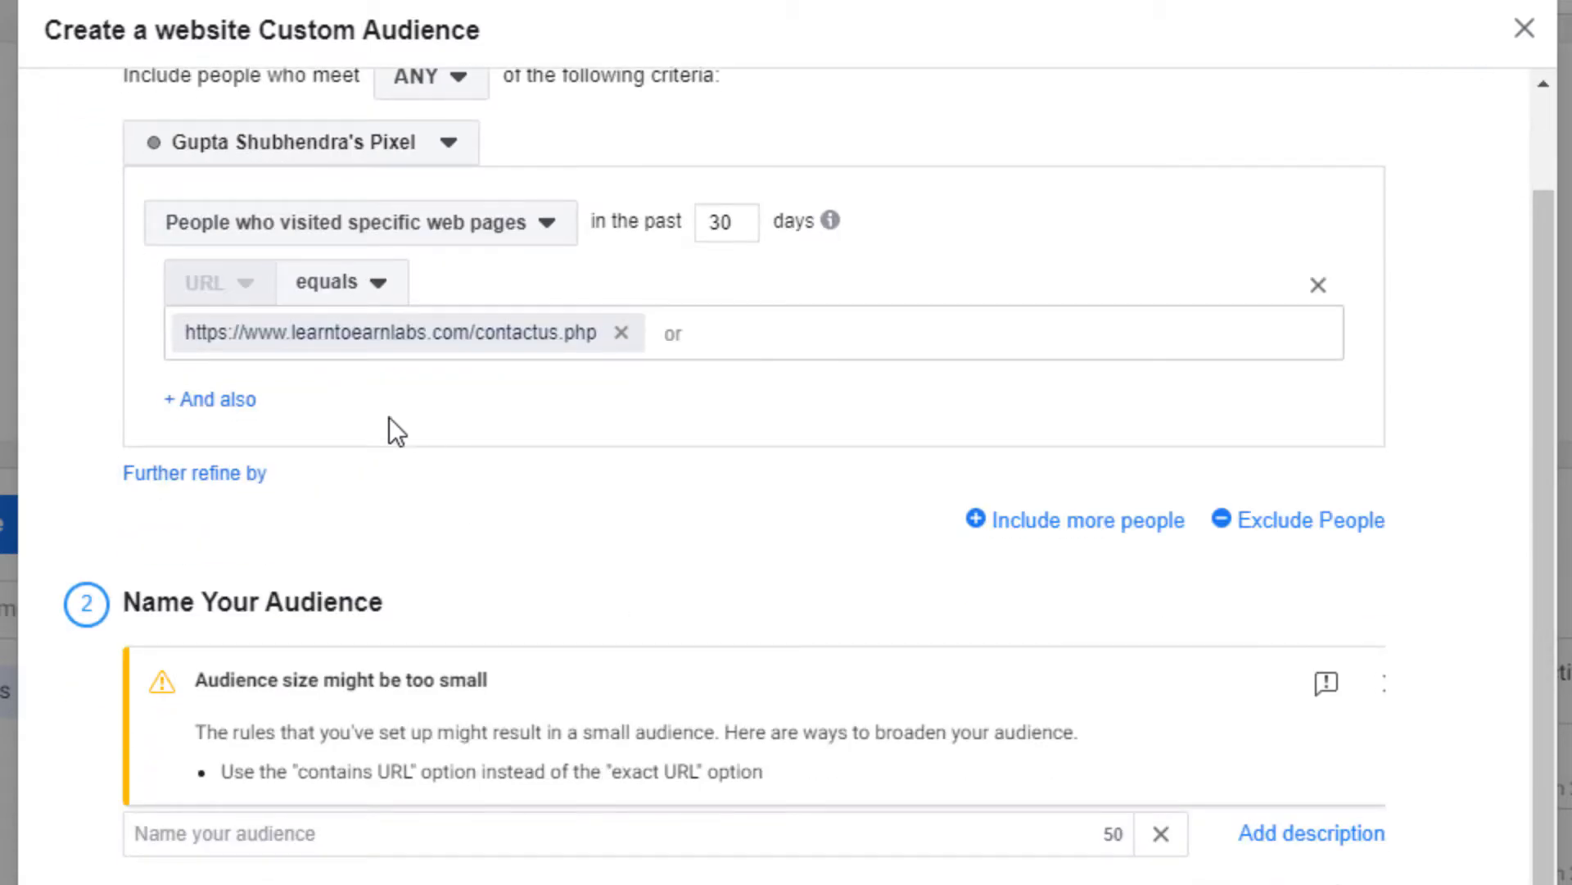
click(226, 401)
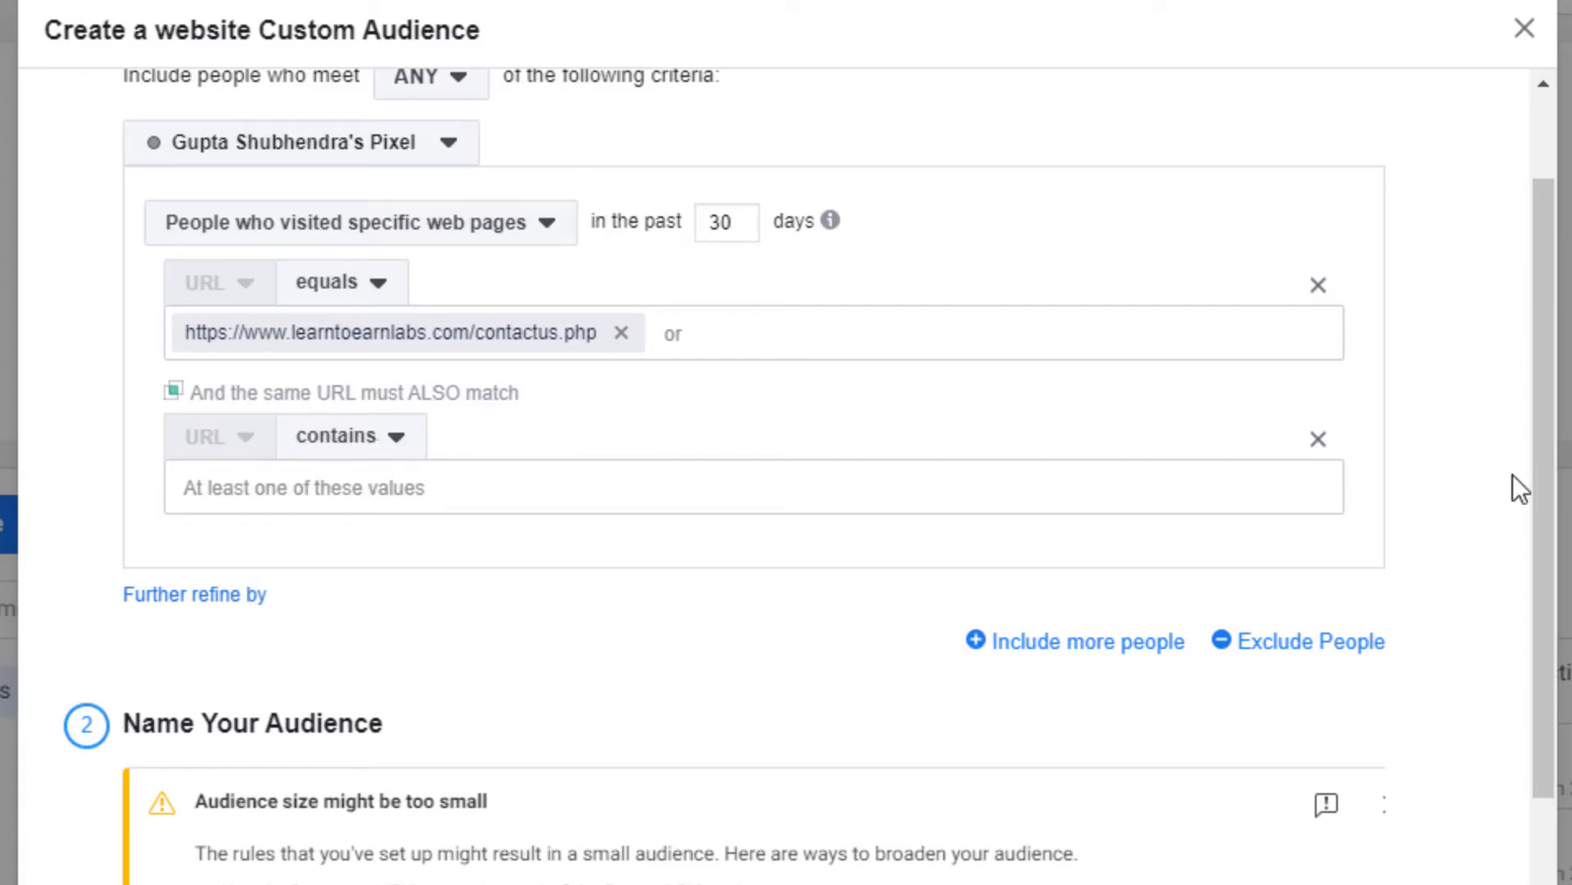
click(1316, 442)
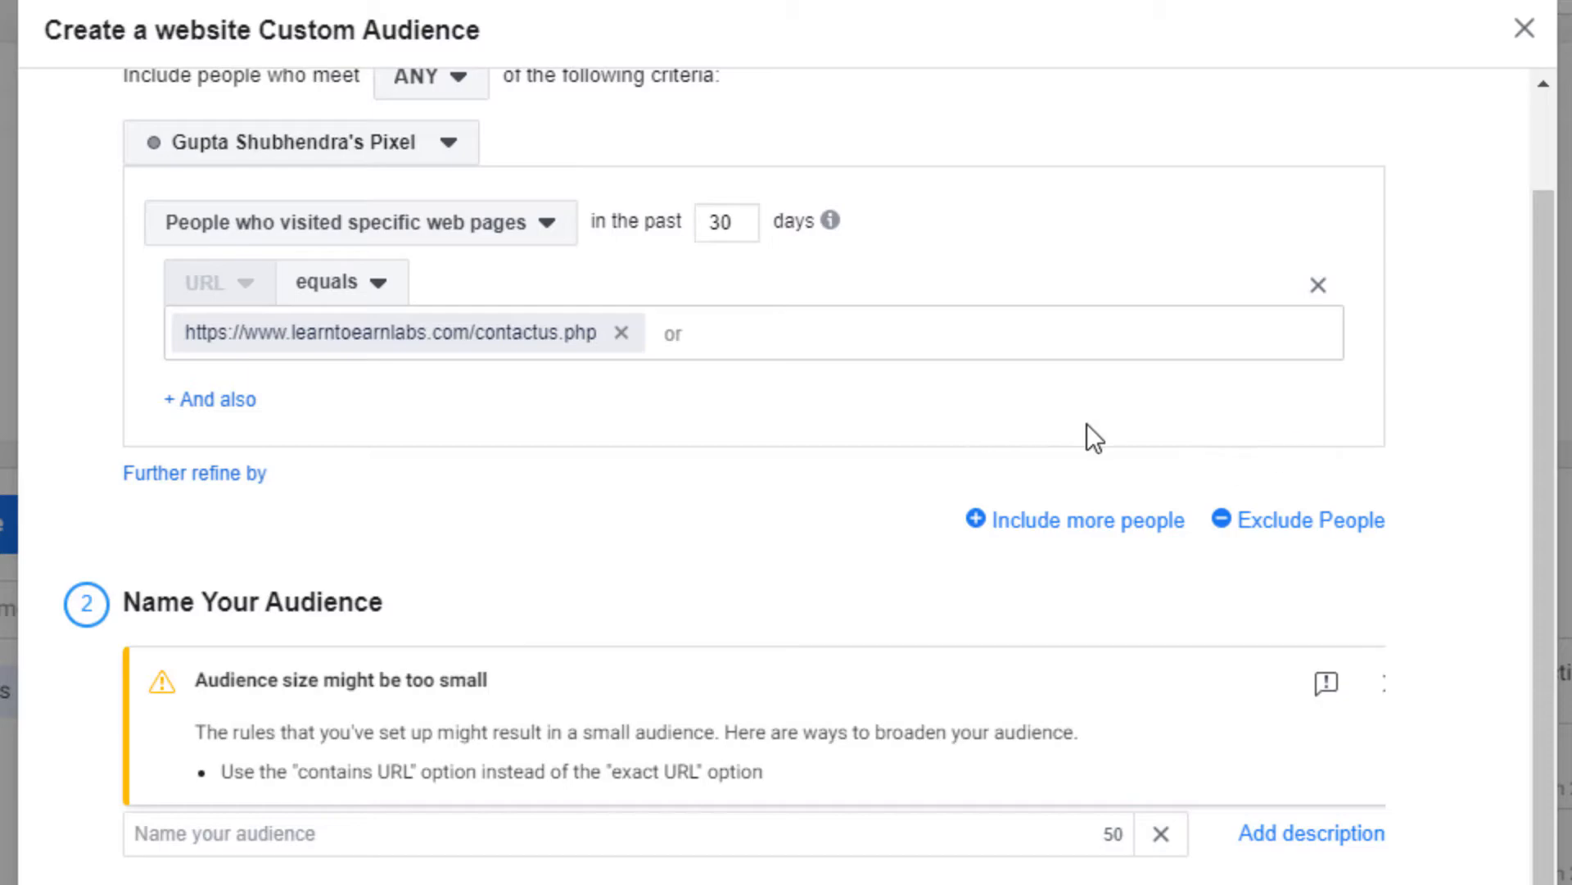
- Try refining the audience by device, look through the device choices, and remove the refinement
click(245, 475)
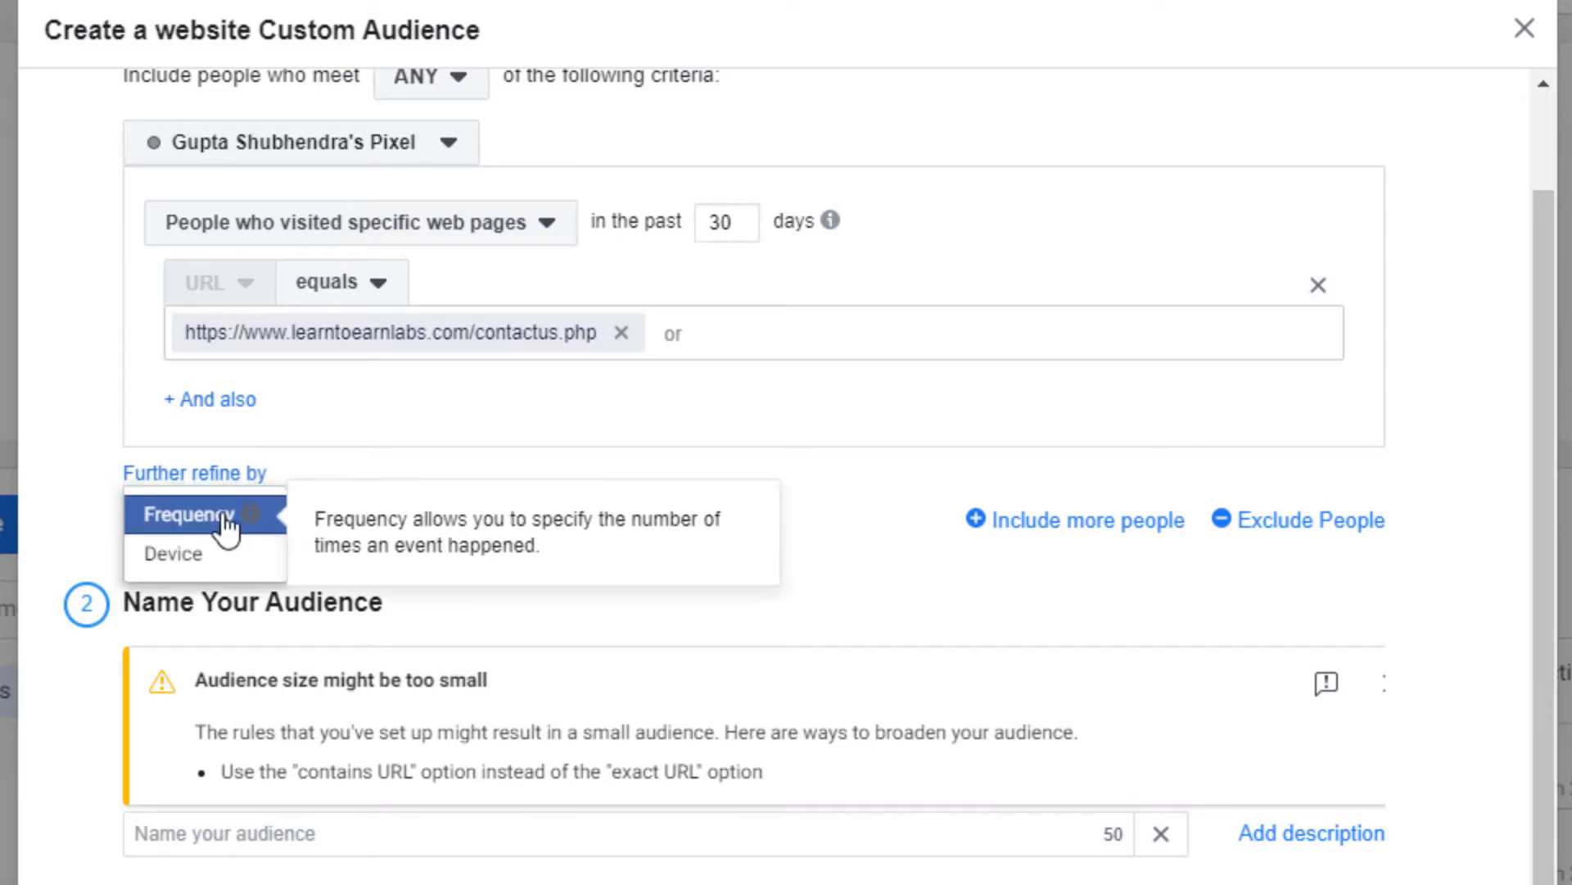
click(182, 555)
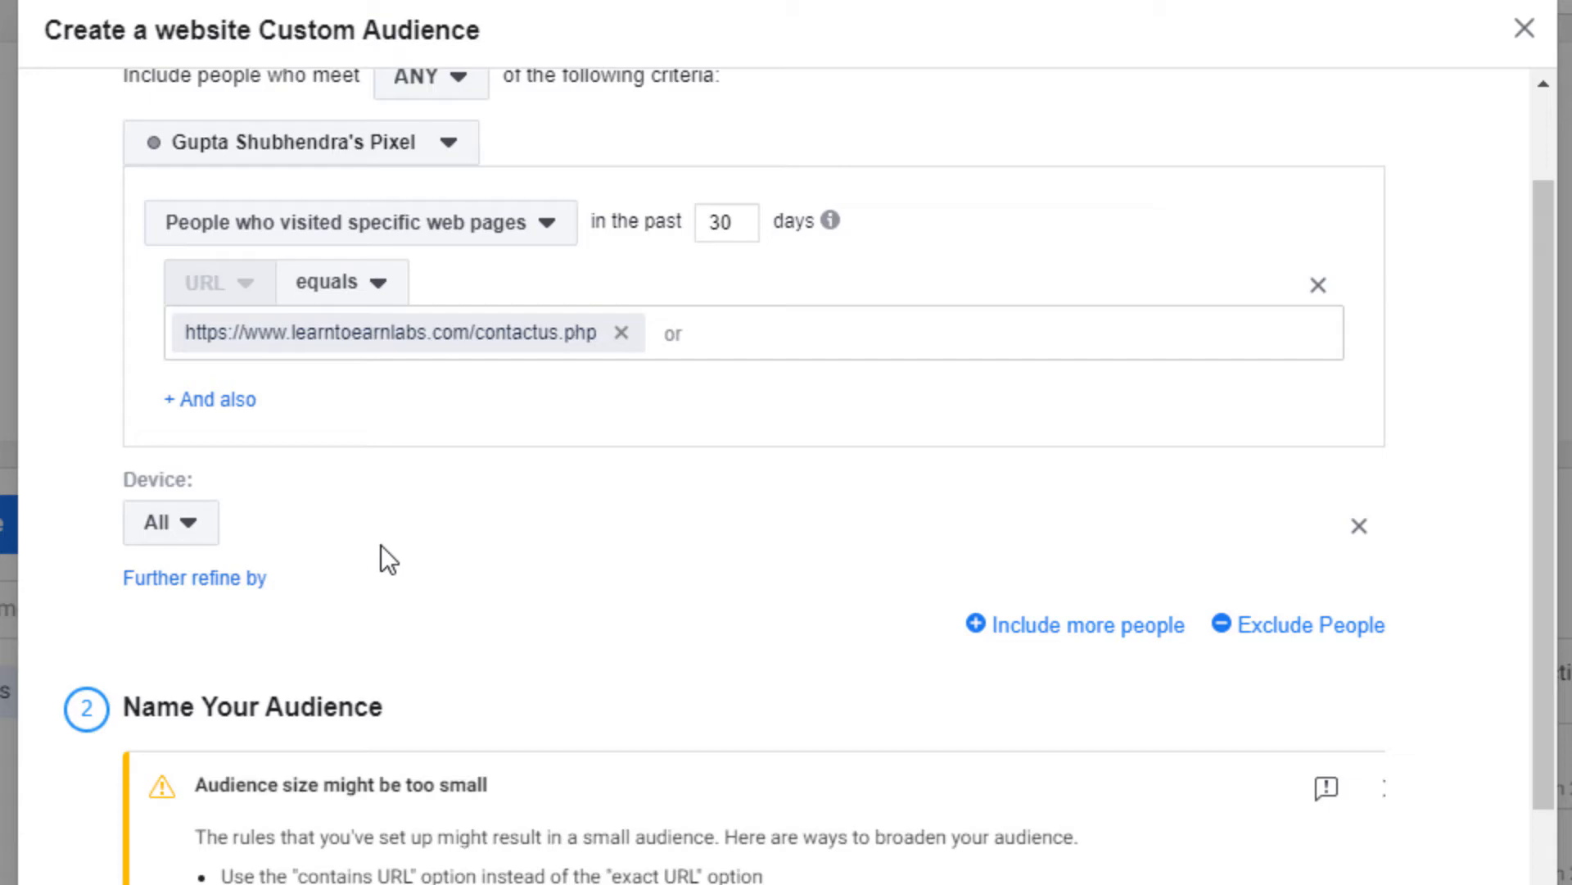
click(197, 534)
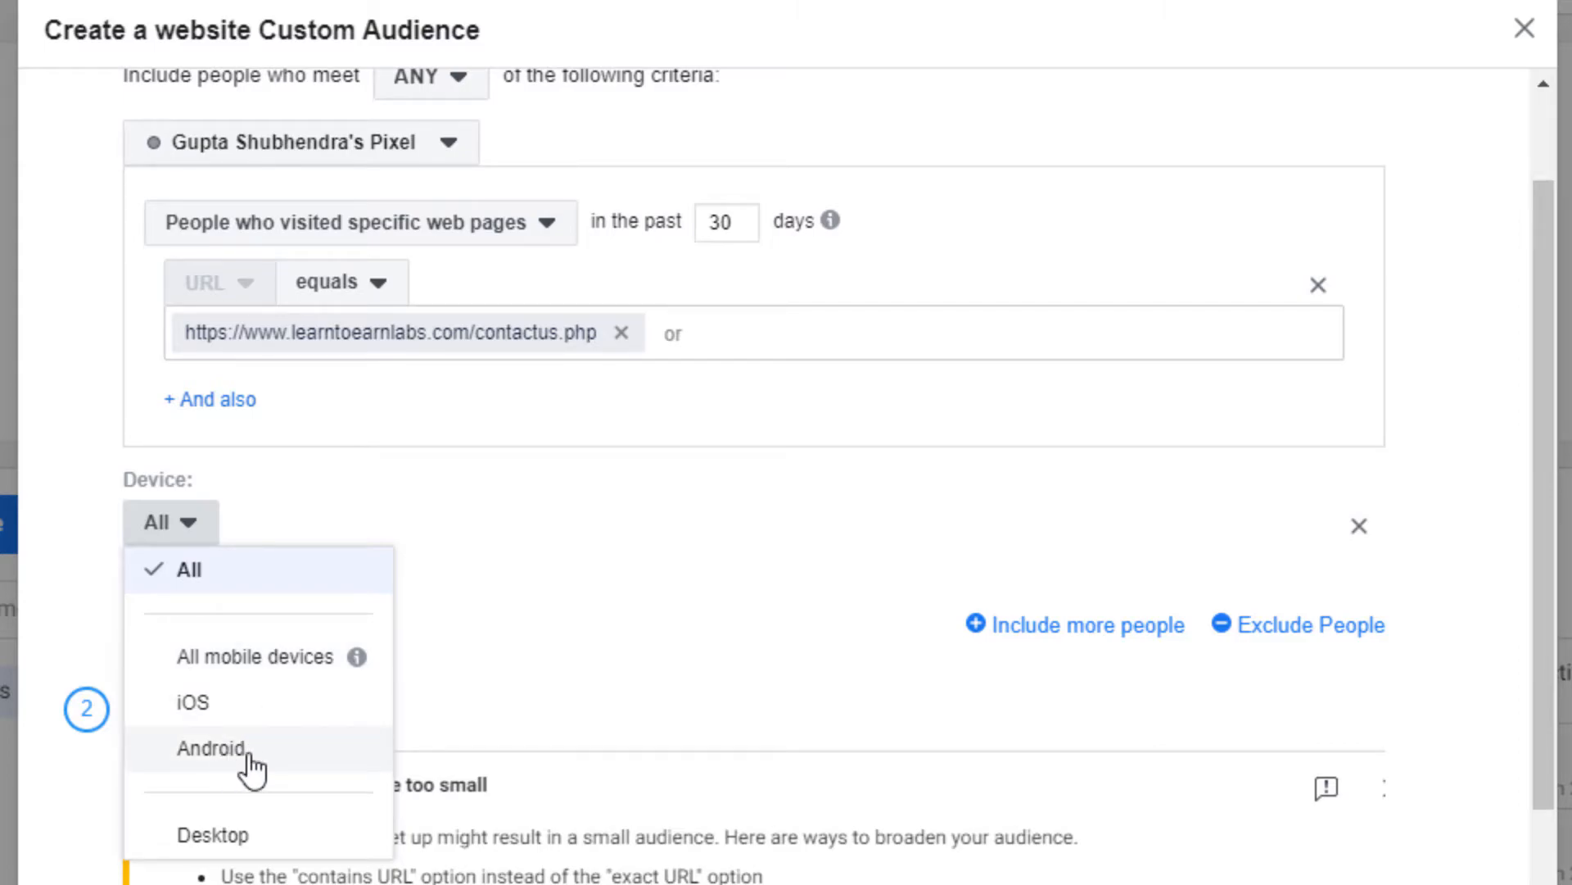
click(424, 494)
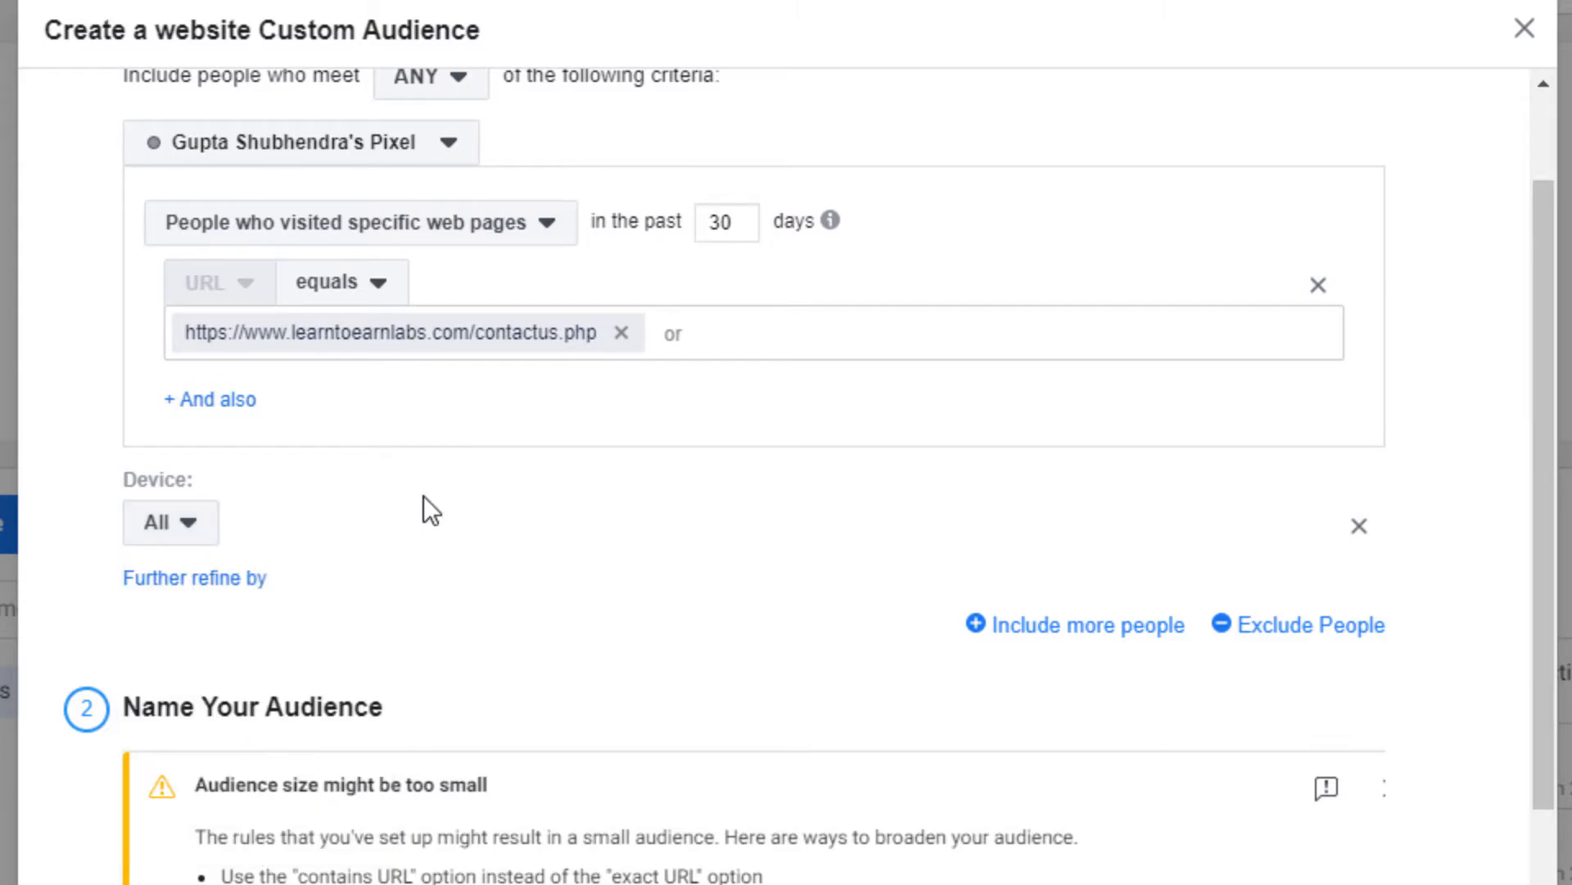
click(1357, 527)
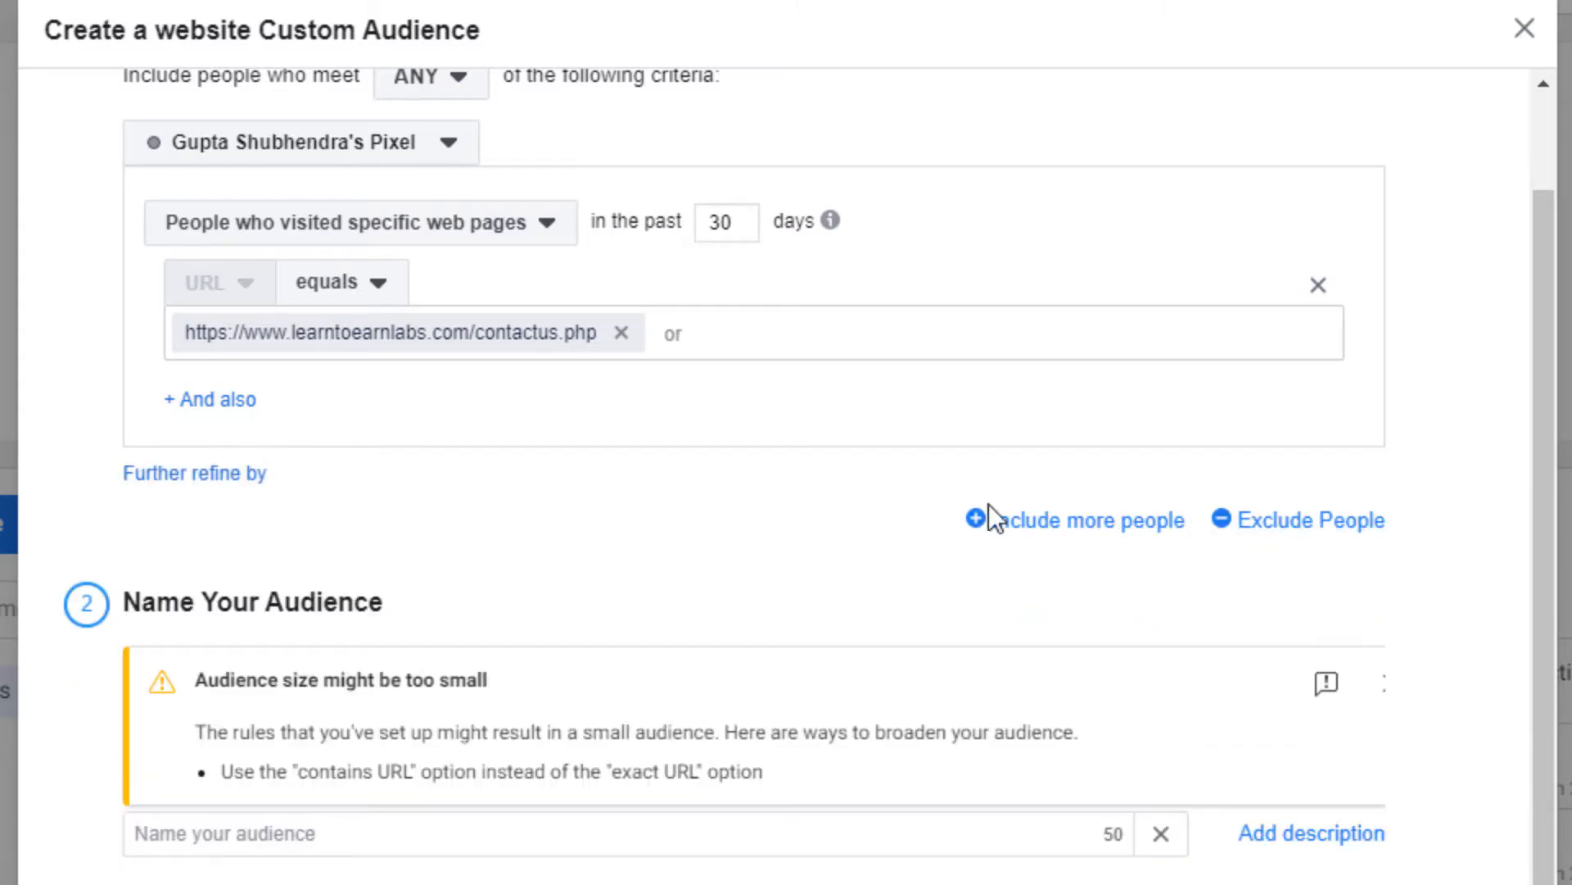
- Add two exclusion criteria to the website audience
click(1344, 529)
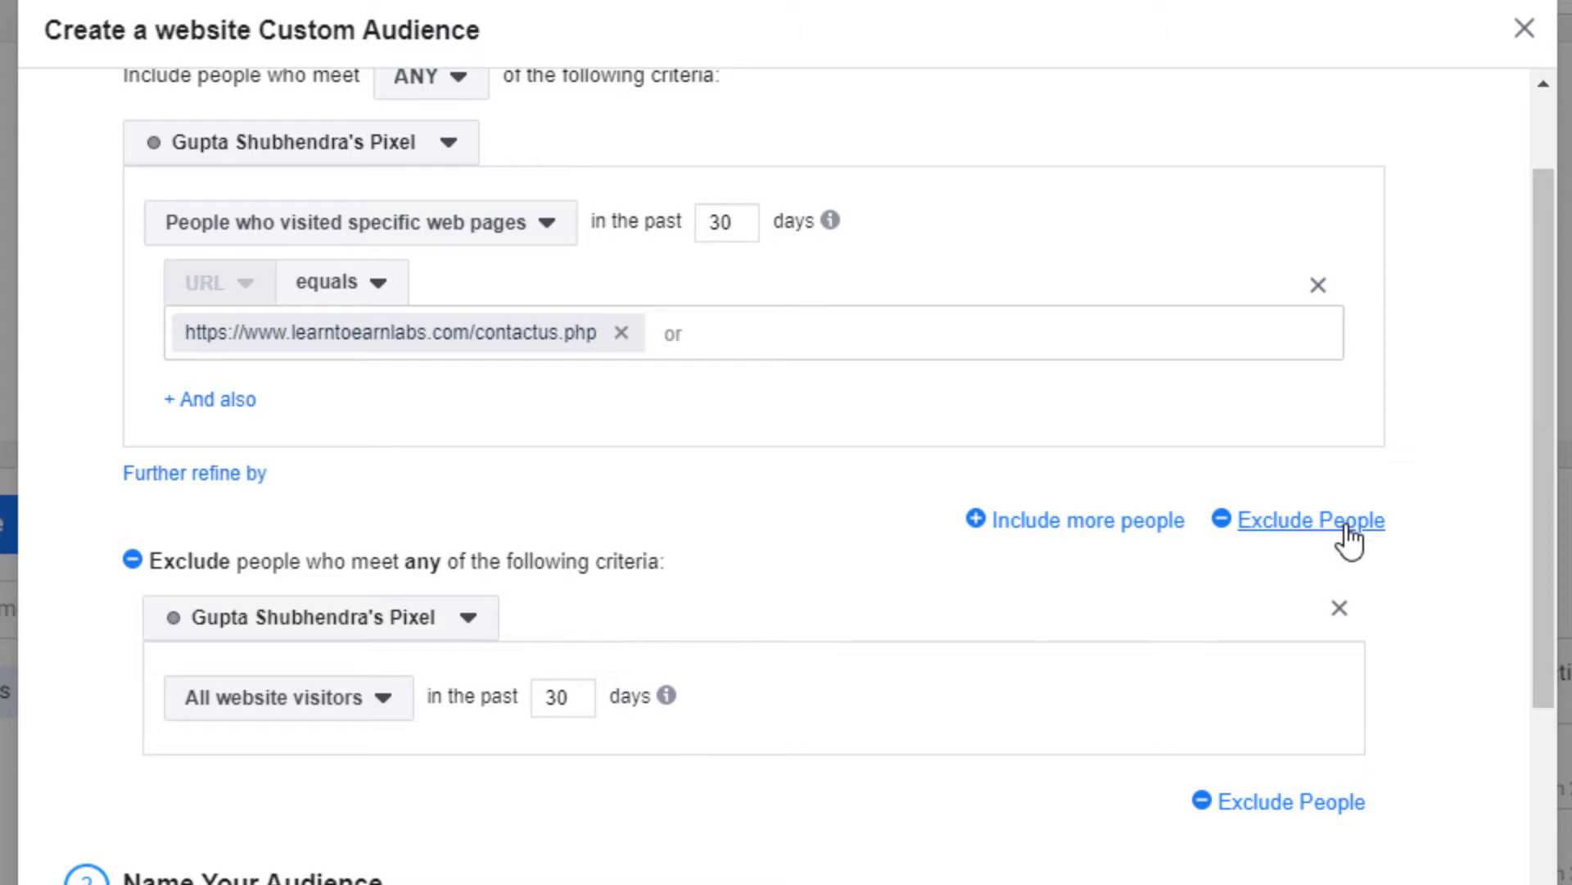
click(1348, 532)
scroll(534, 680, down, 4)
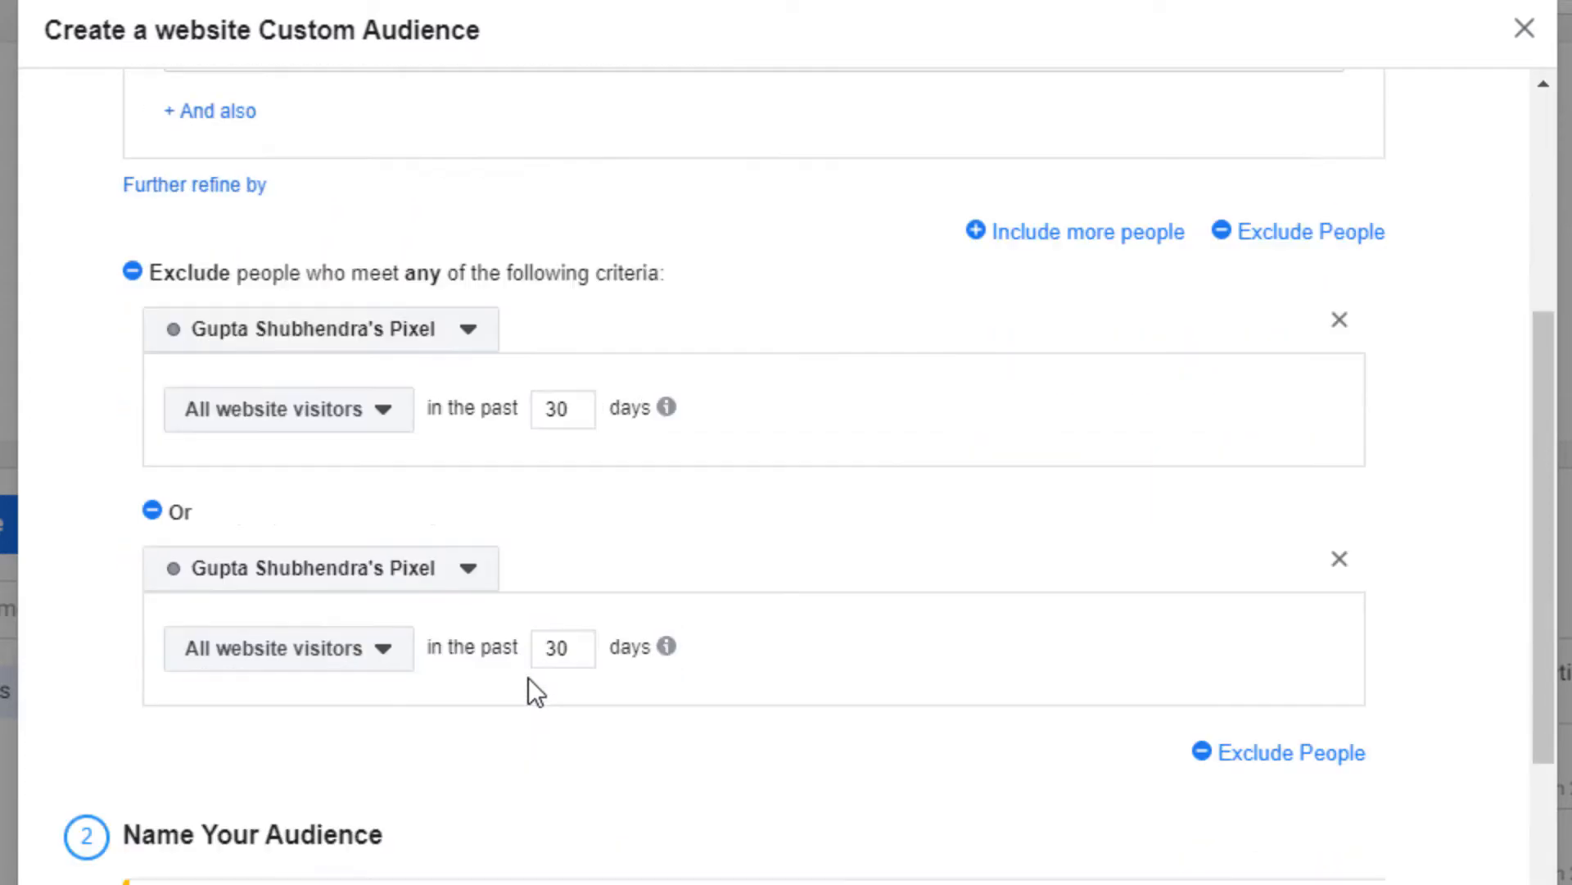
- Try excluding people who visited web pages whose URL contains "Agency", and remove the exclusion
click(369, 375)
click(395, 375)
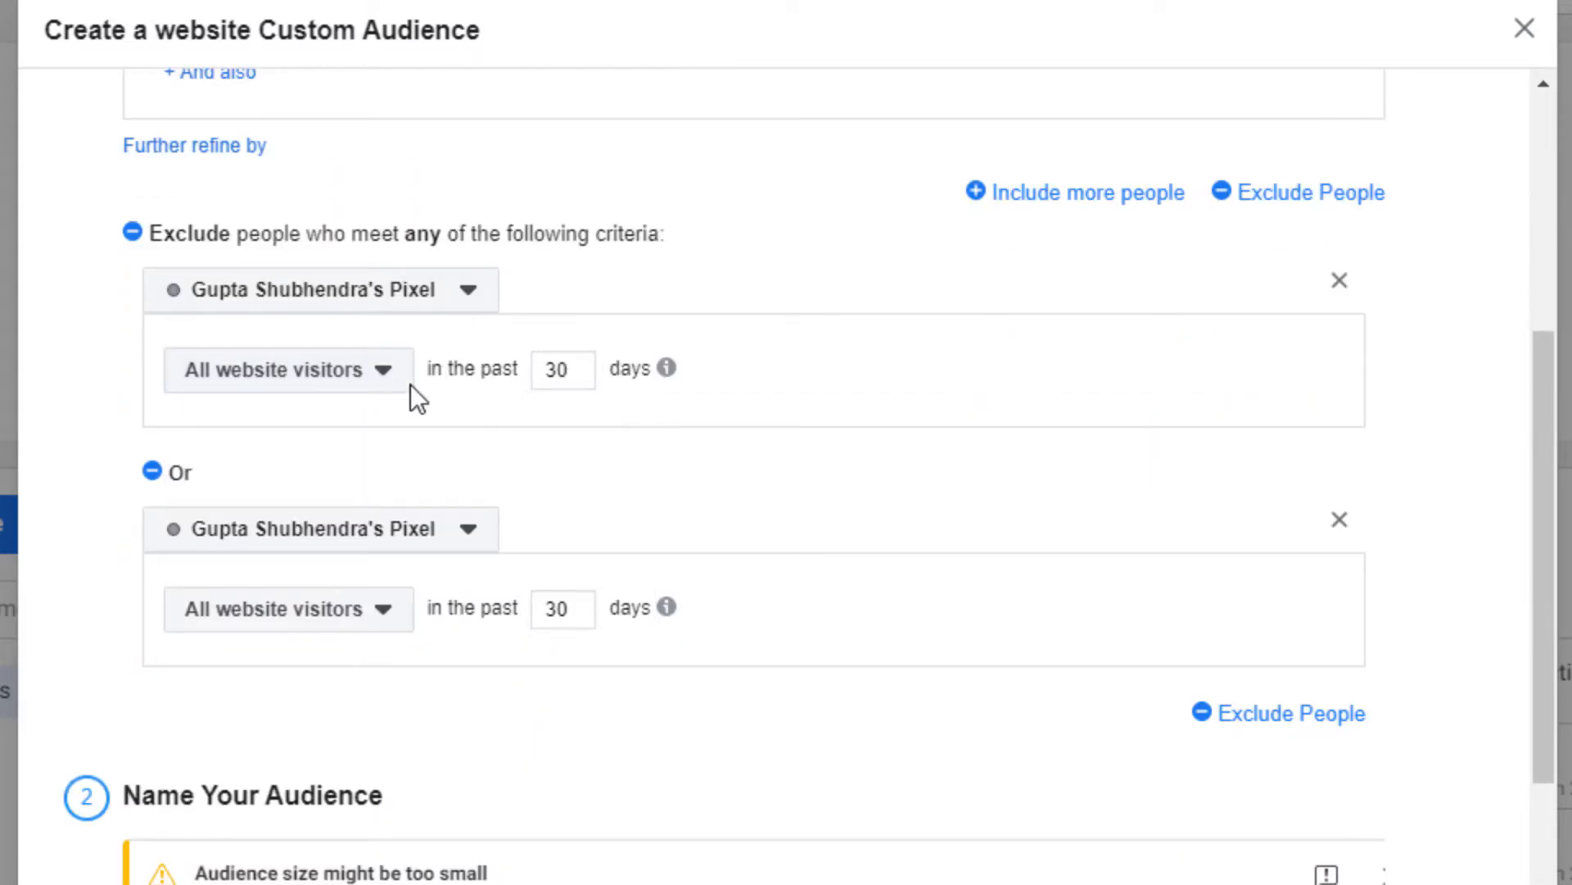
click(347, 375)
click(352, 540)
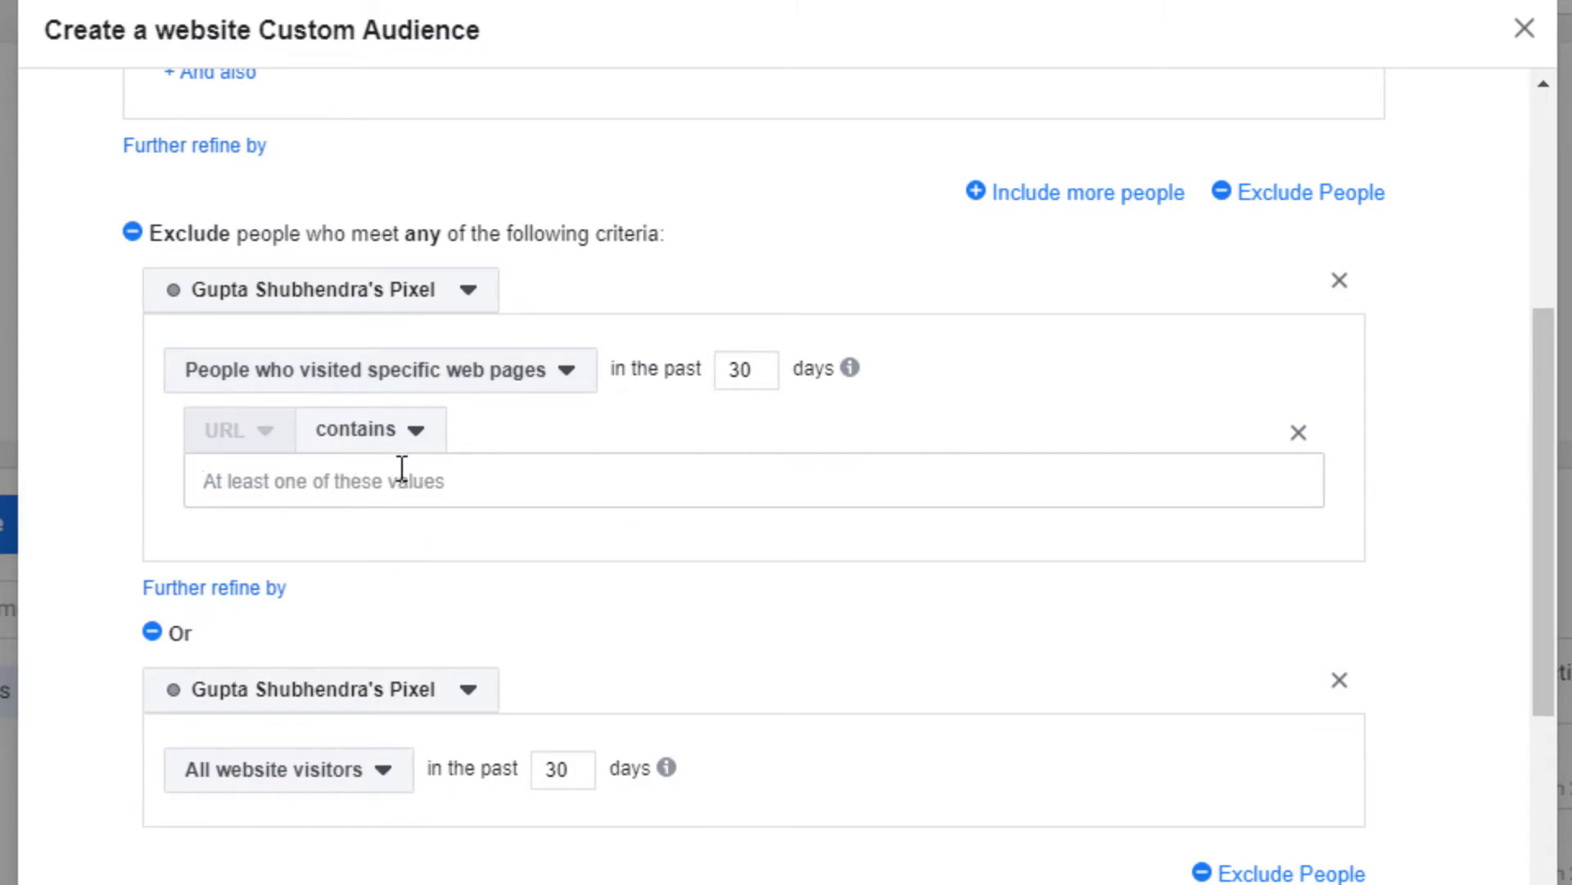
text(Agency)
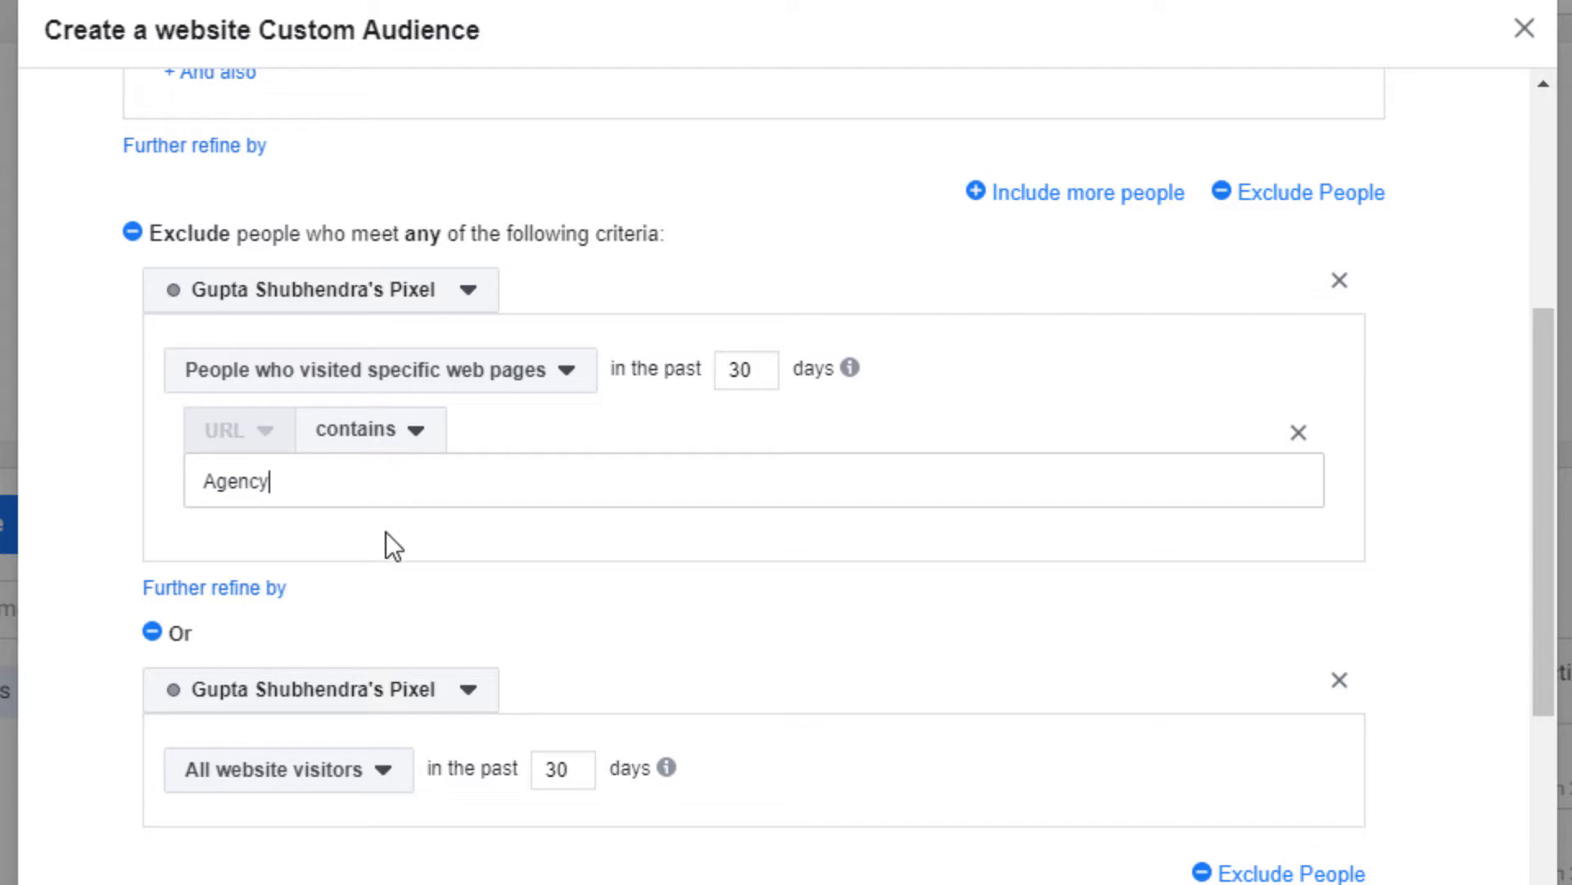
key(Return)
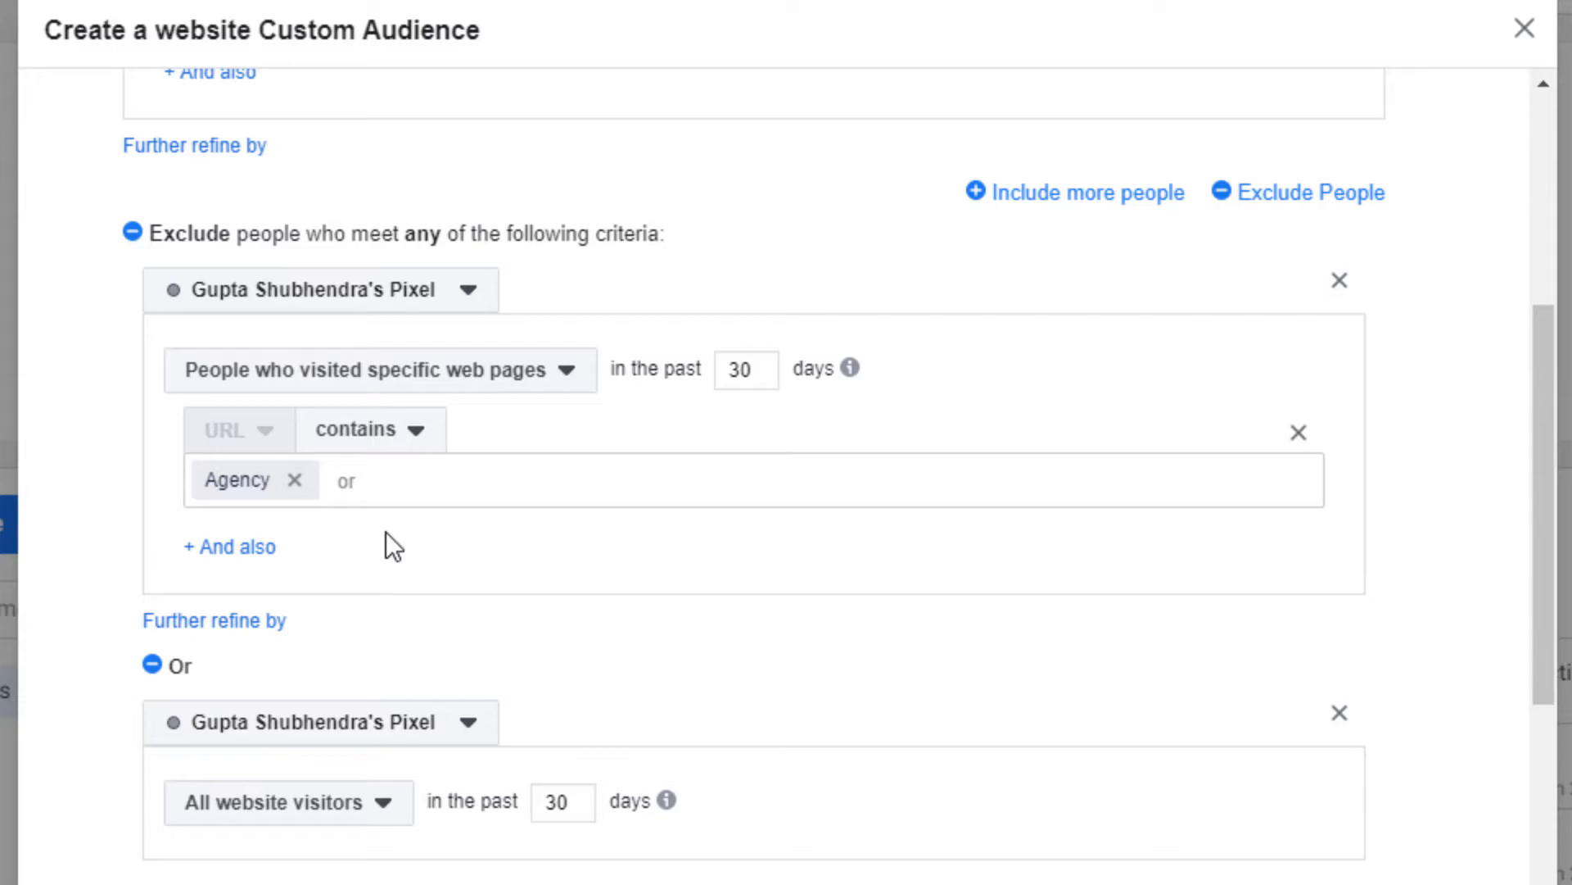
click(1298, 432)
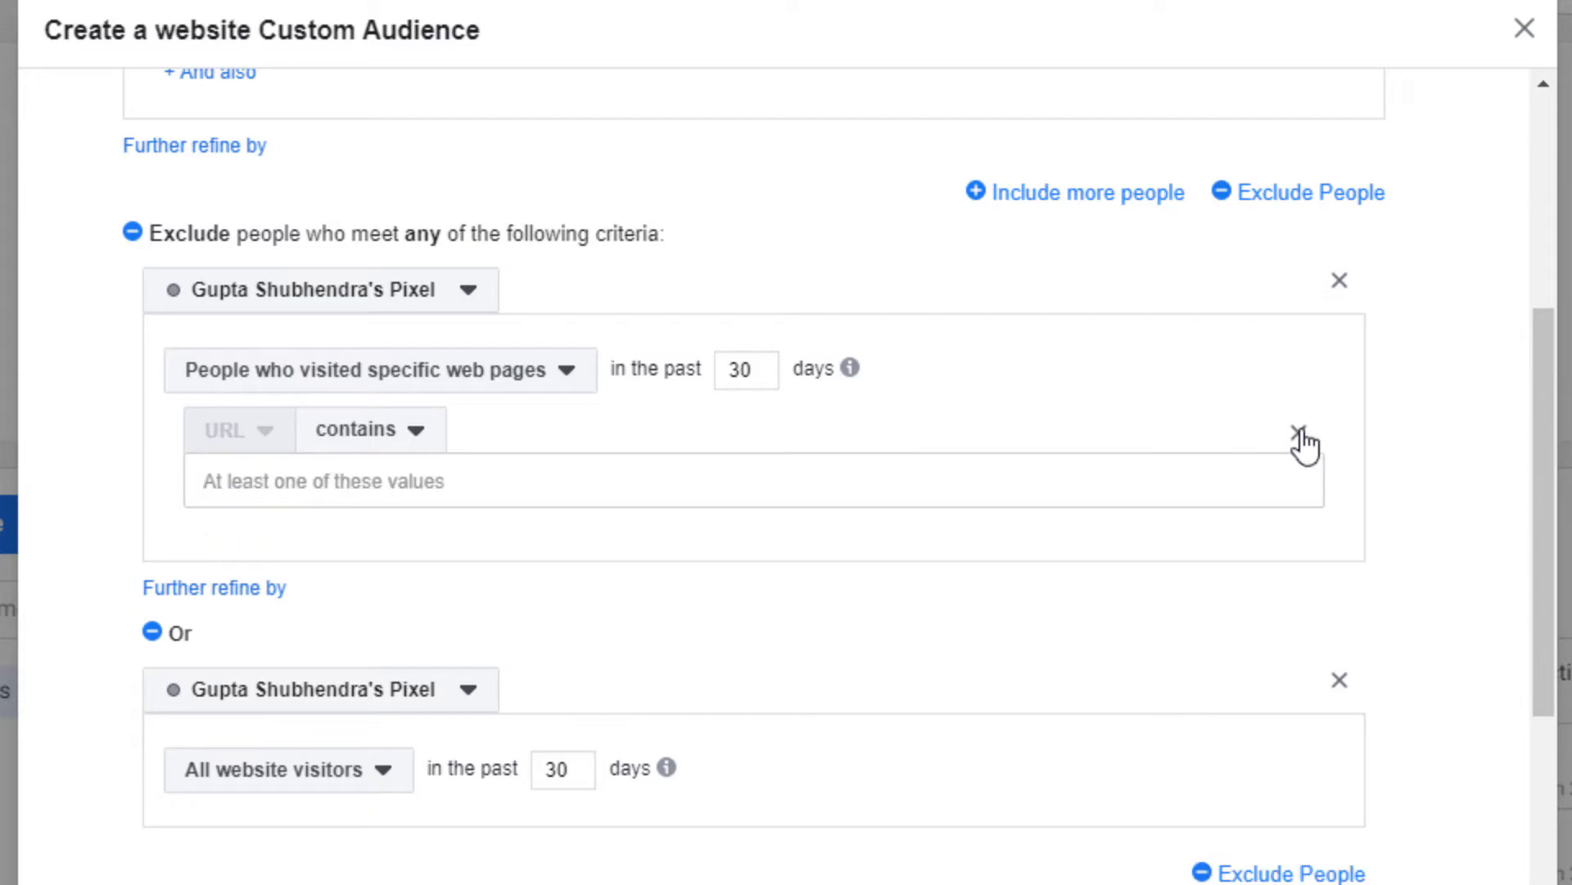
click(1339, 282)
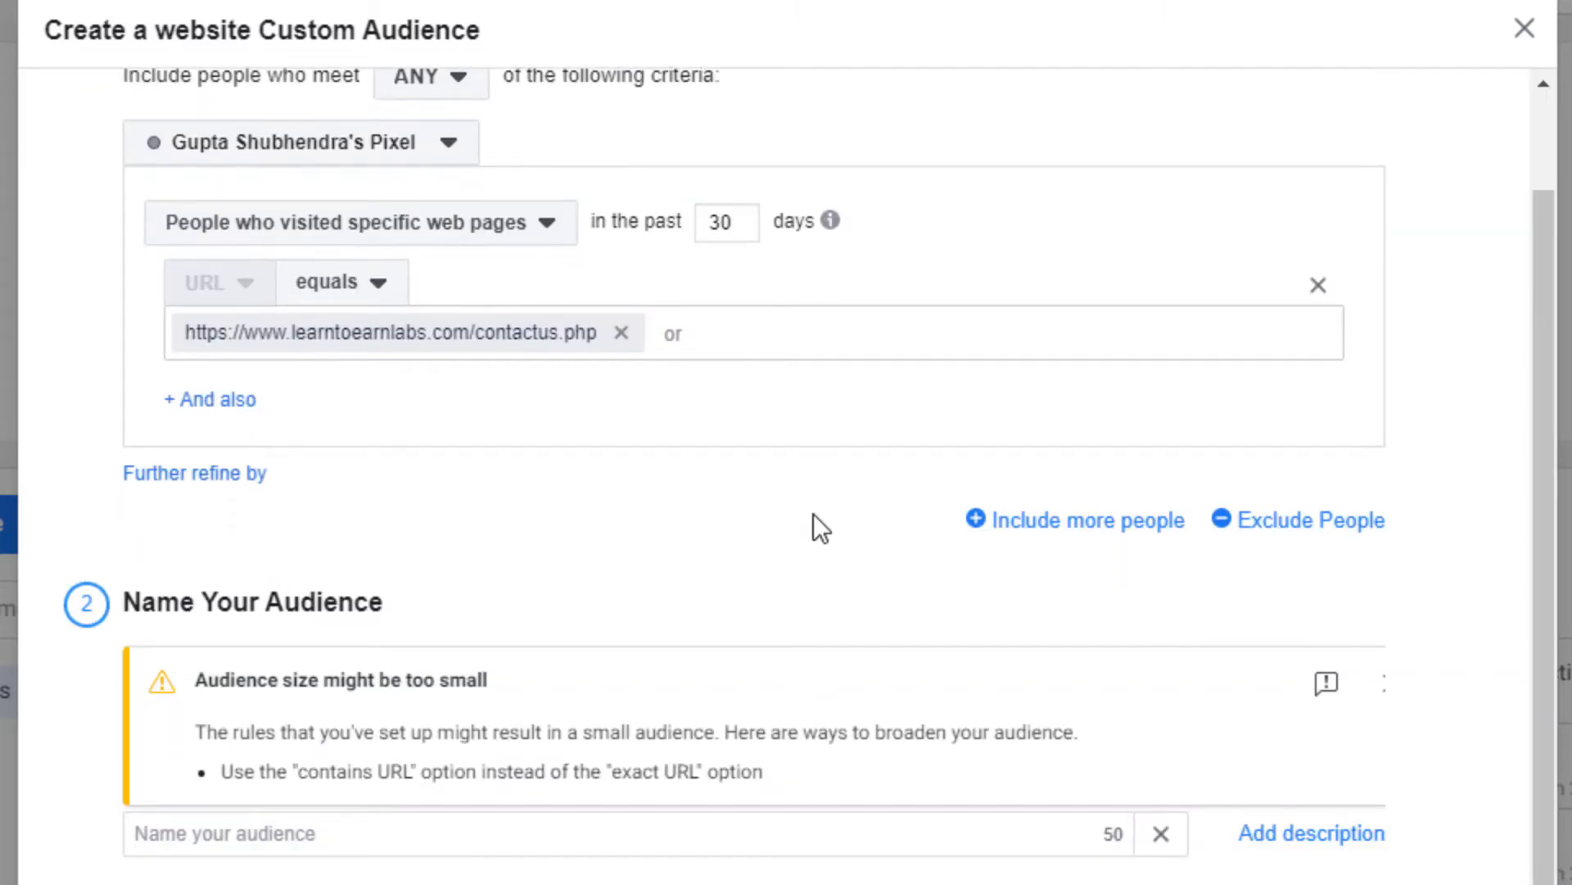
- Name the website Custom Audience "Website Visitors Contact us page" and create it
click(299, 835)
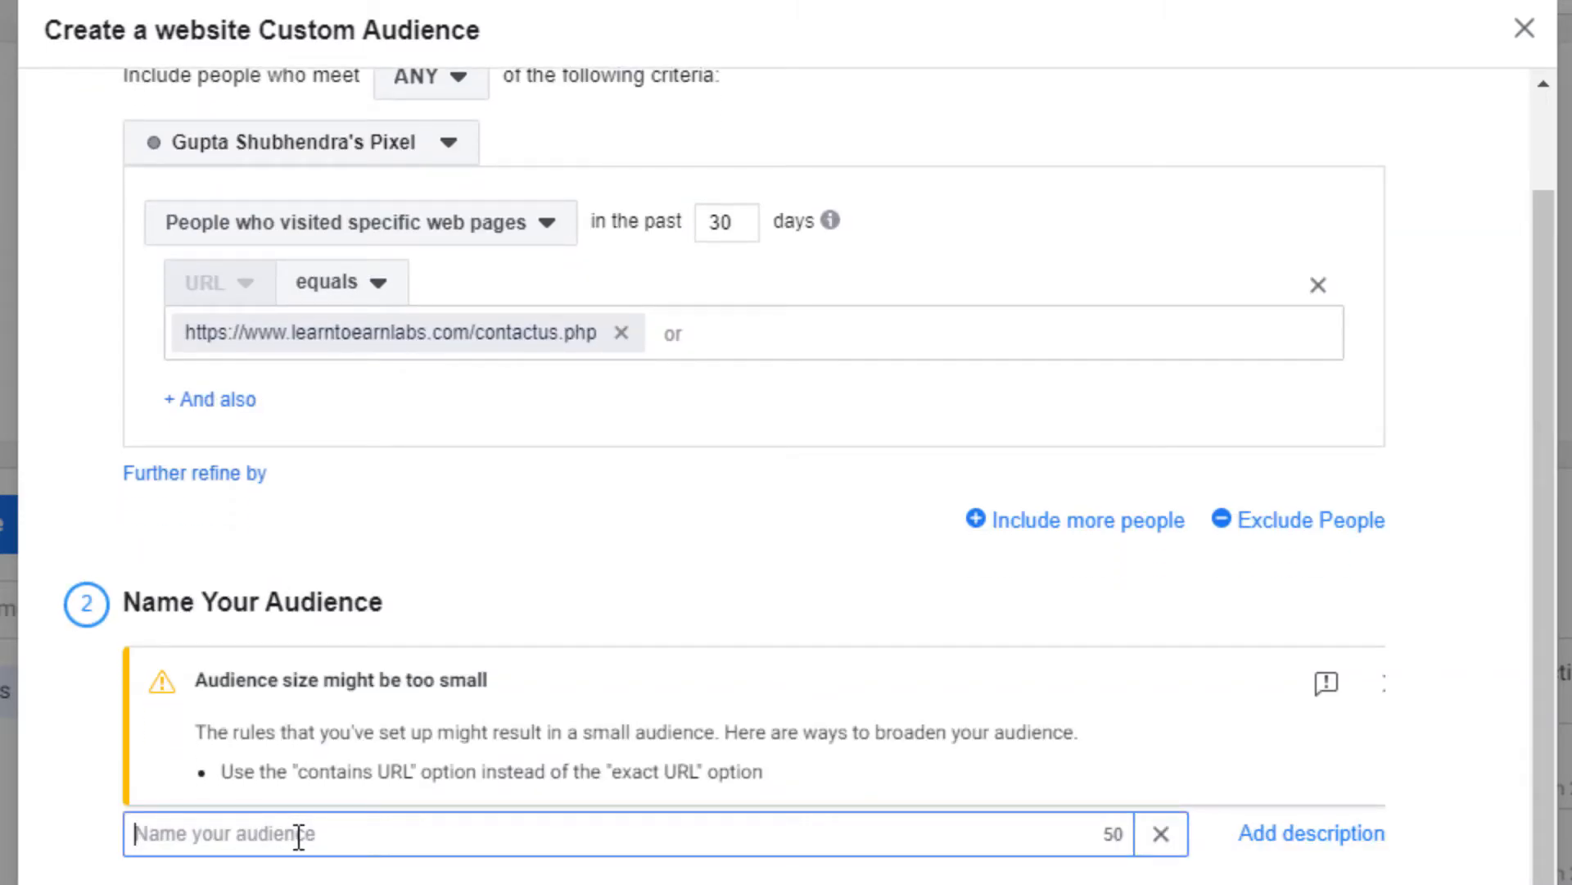
text(Website Visitor)
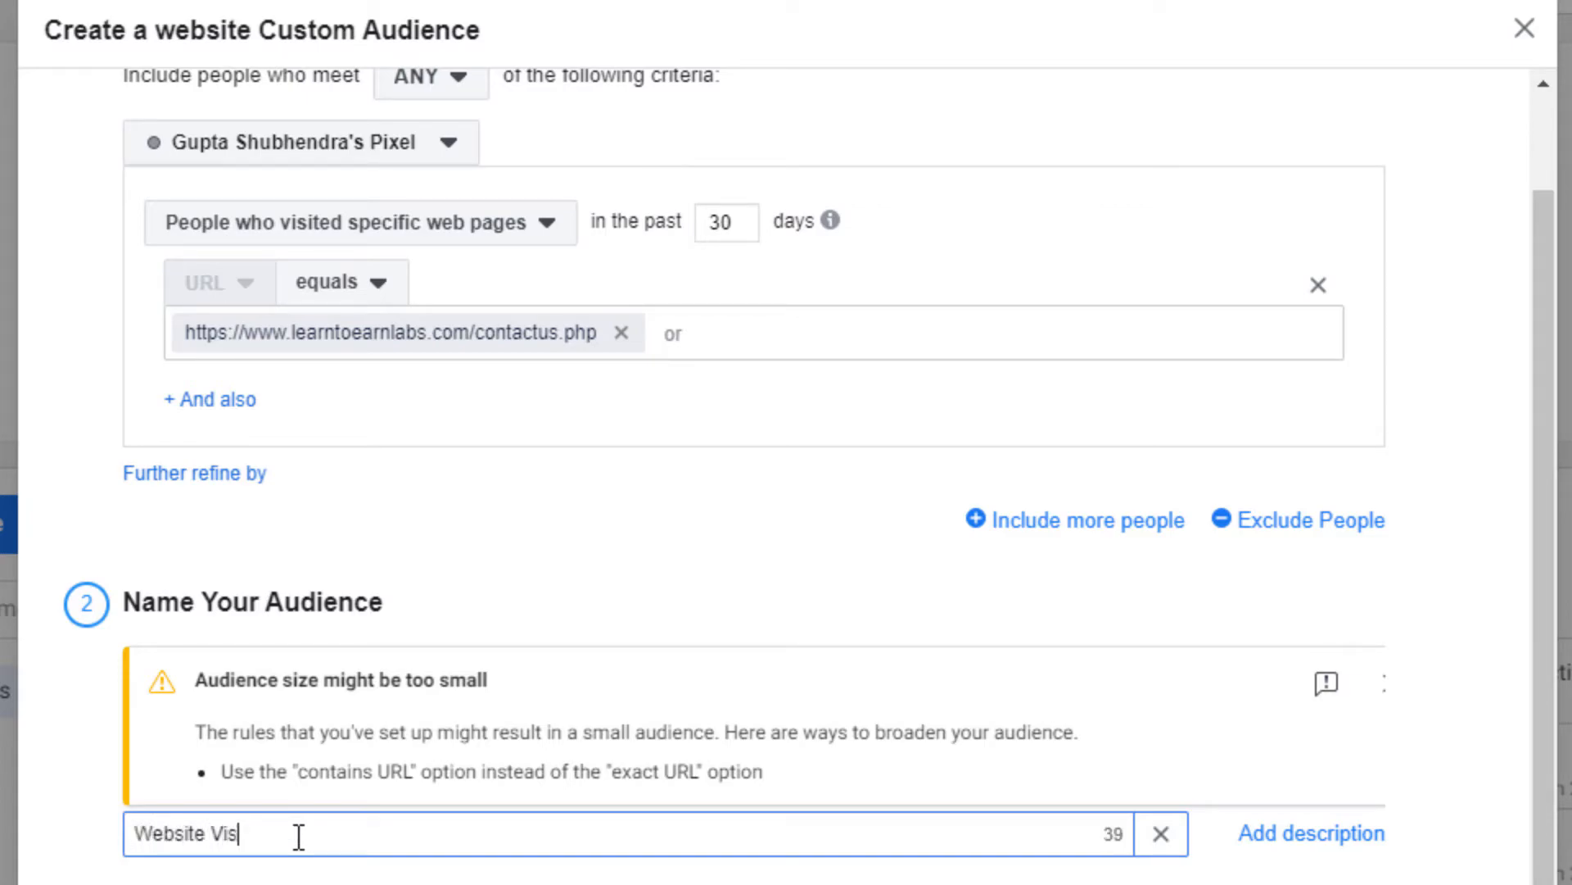
text(s Contact us page)
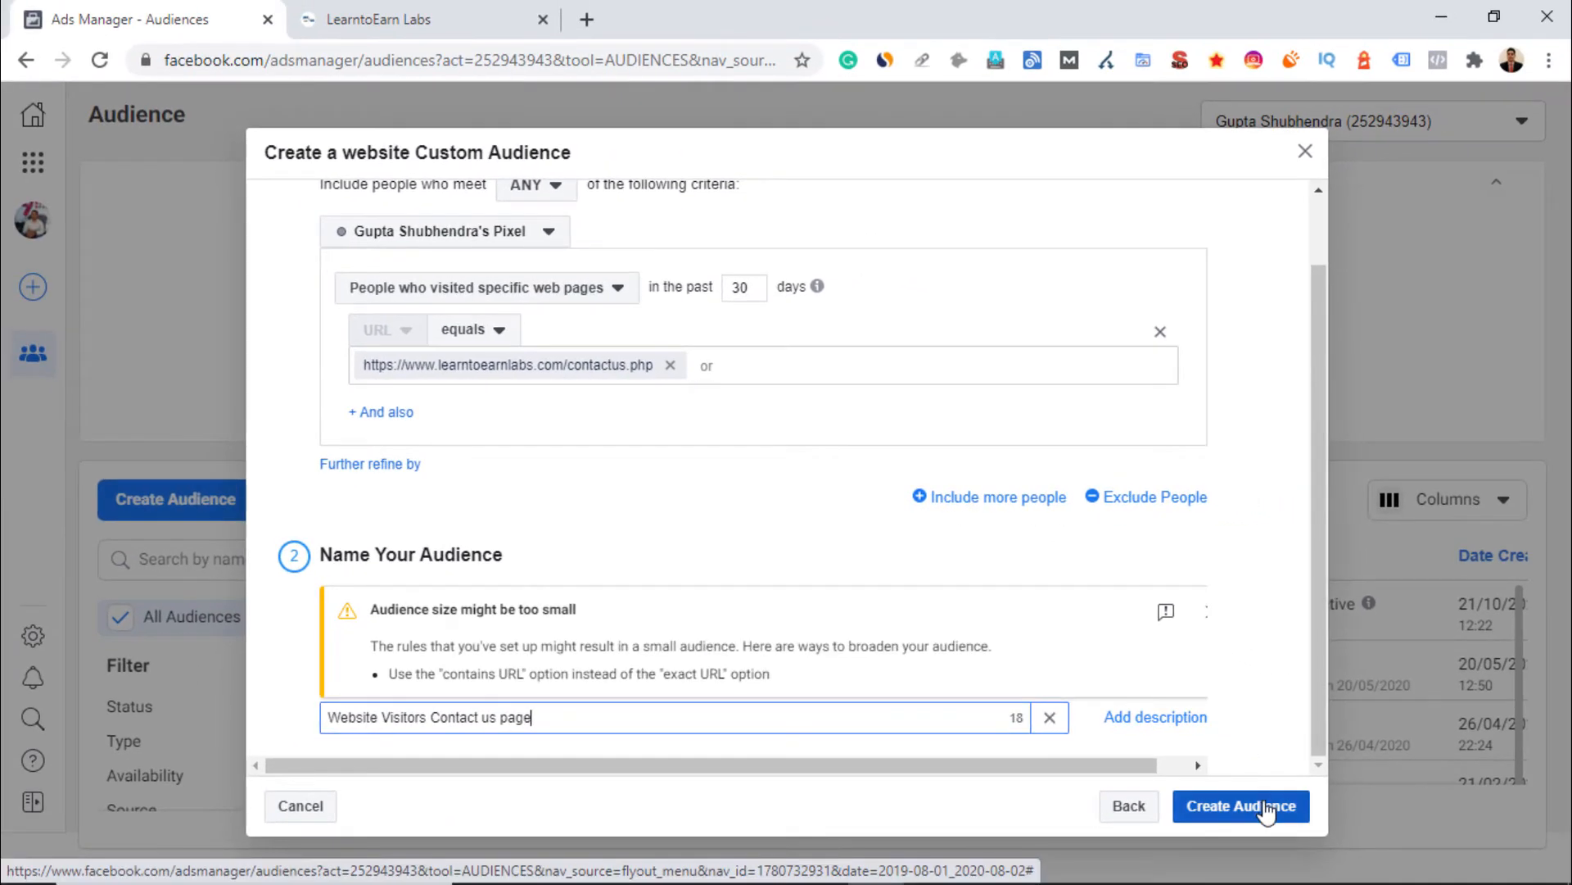
click(1244, 805)
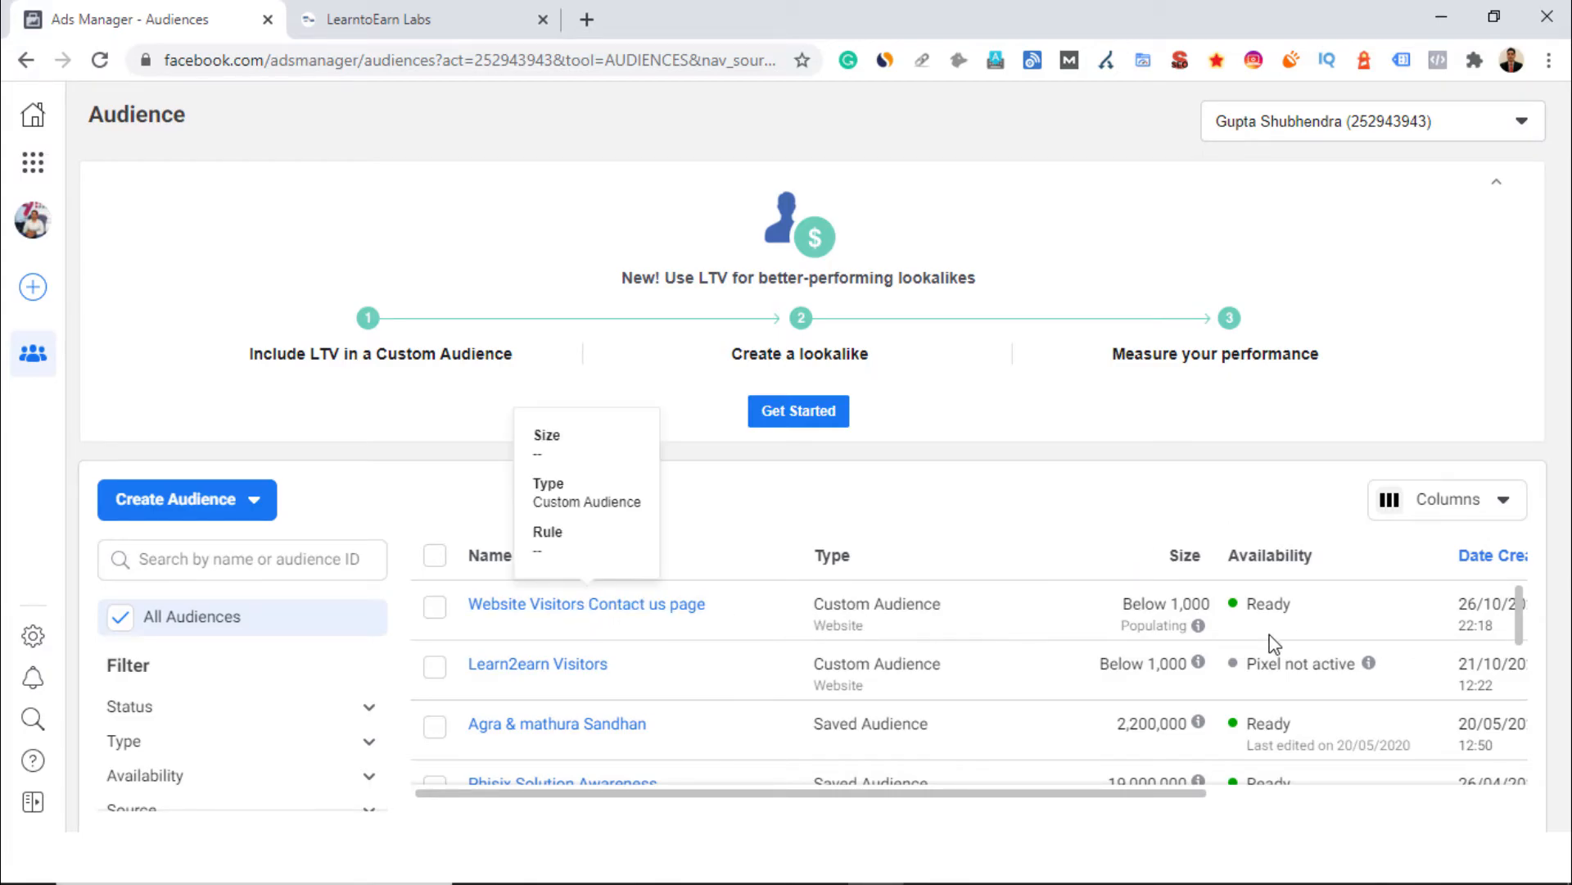
mouse_move(1198, 624)
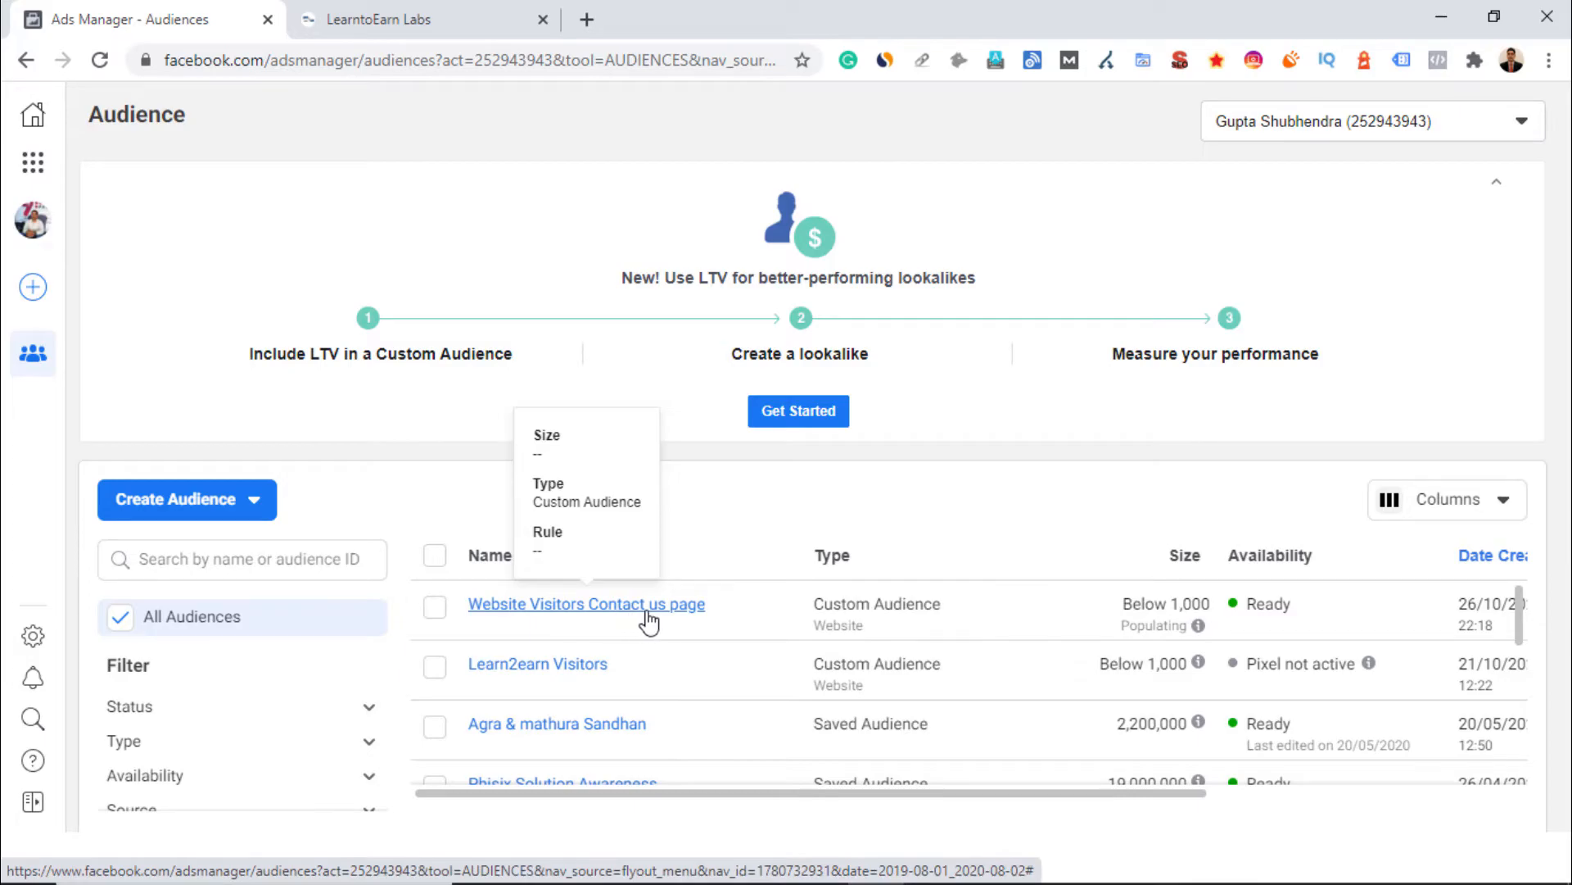
- Start a Lookalike Audience that uses the Facebook pixel as its value-based source
scroll(631, 702, down, 5)
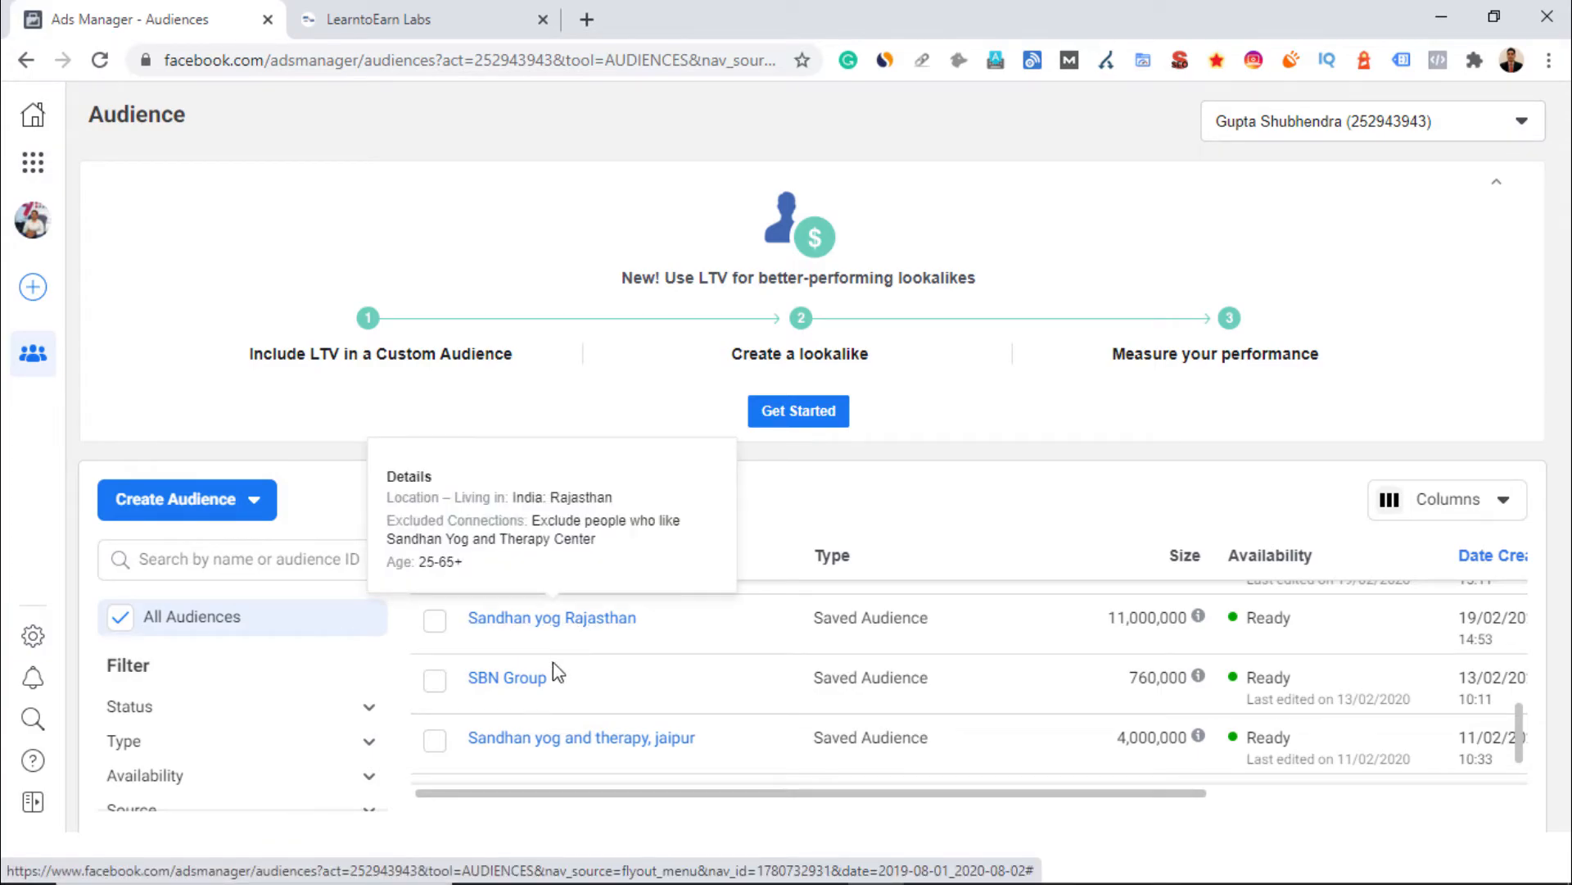
mouse_move(523, 688)
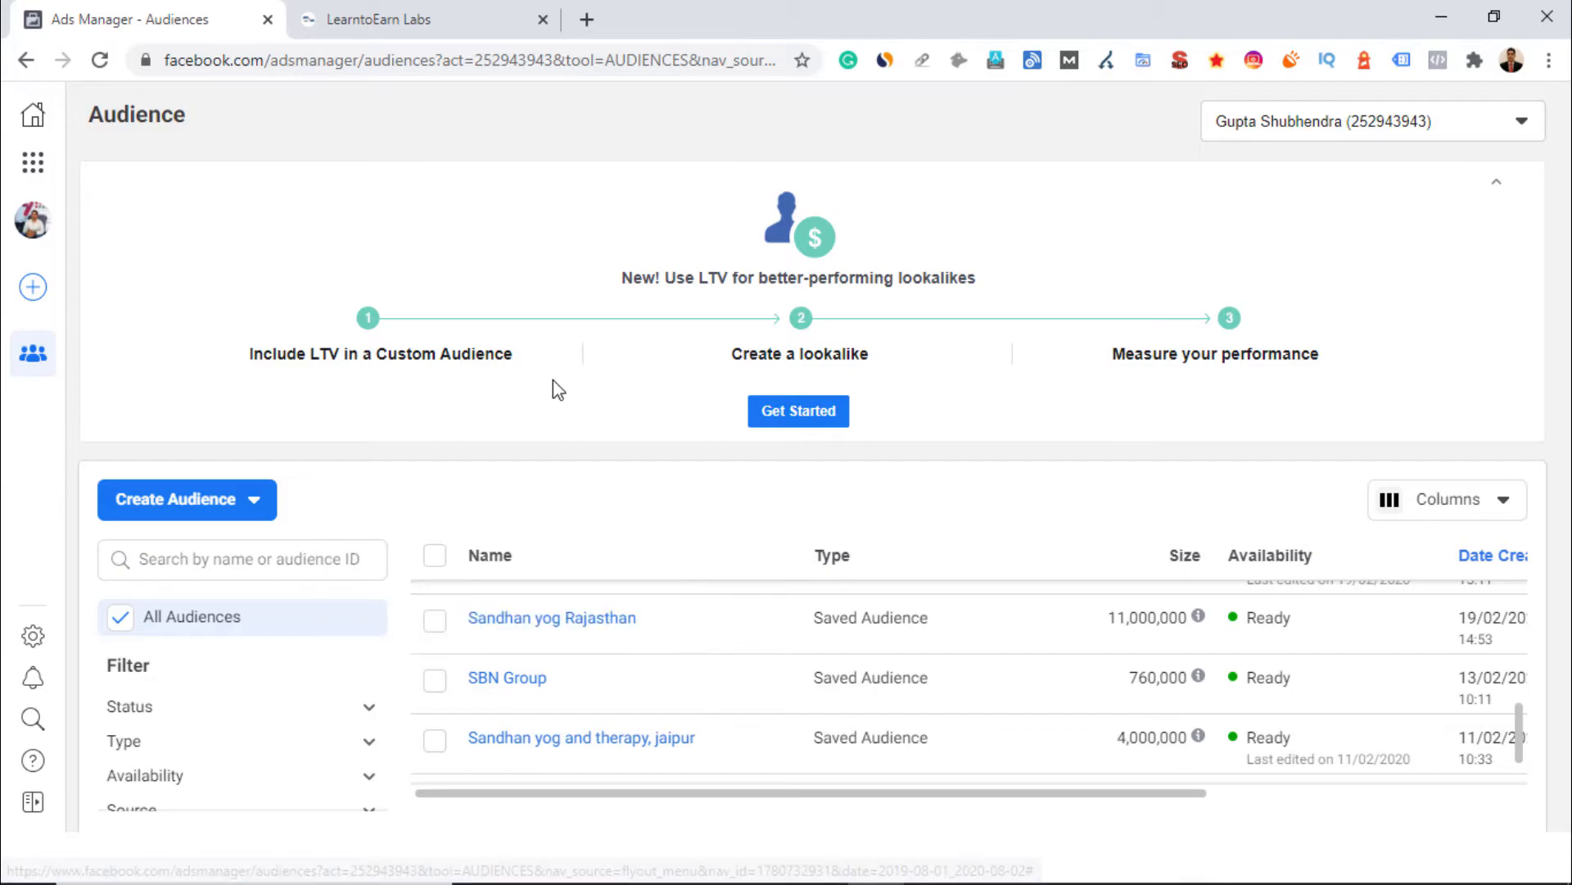
click(217, 514)
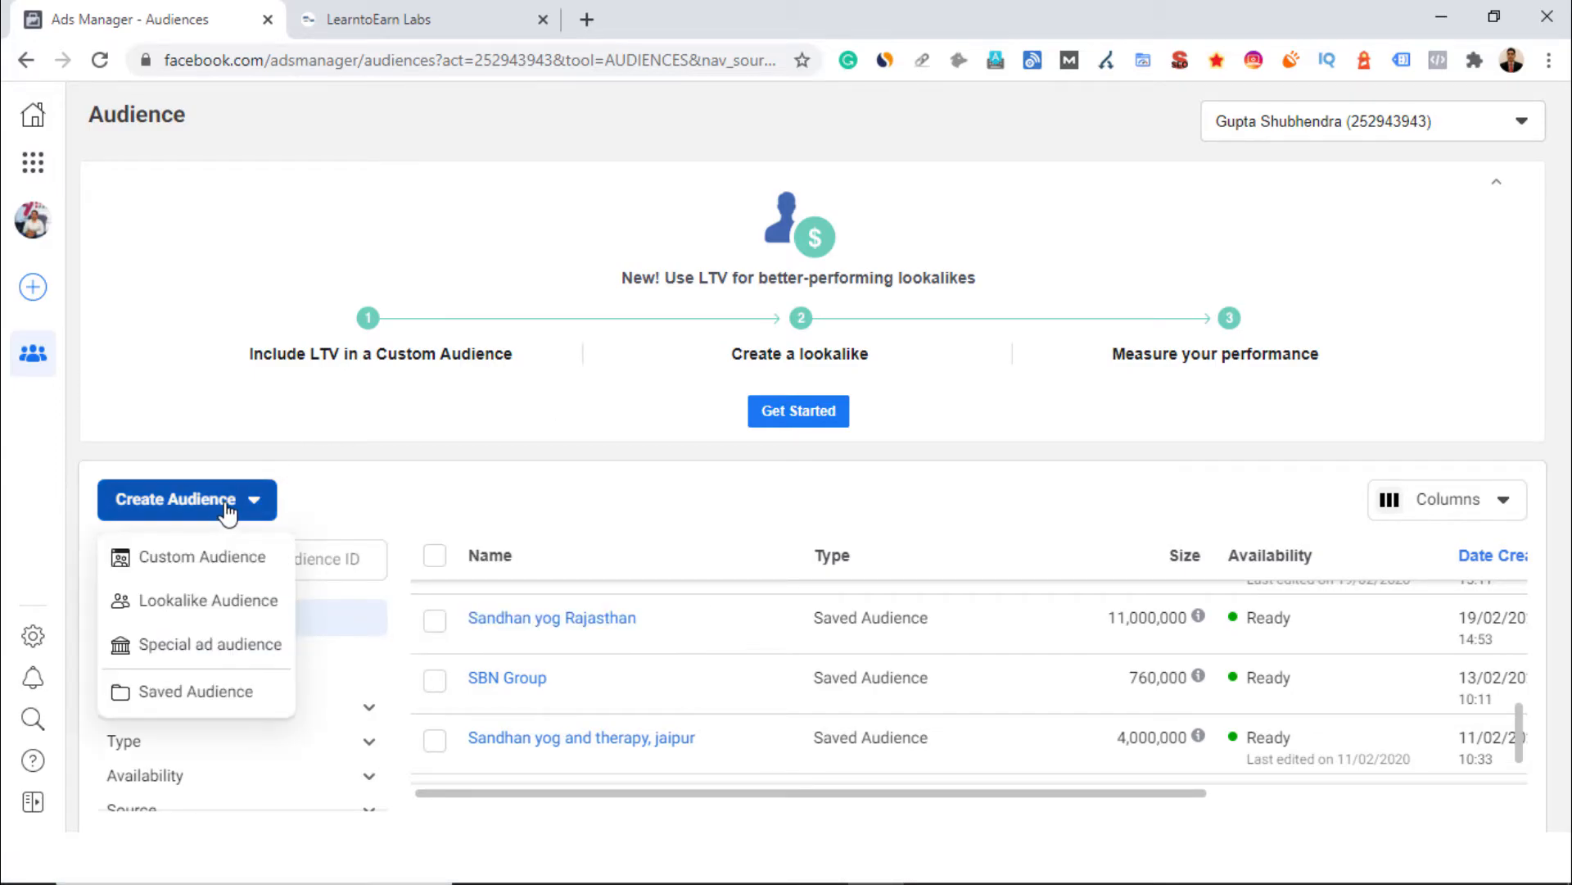
mouse_move(233, 562)
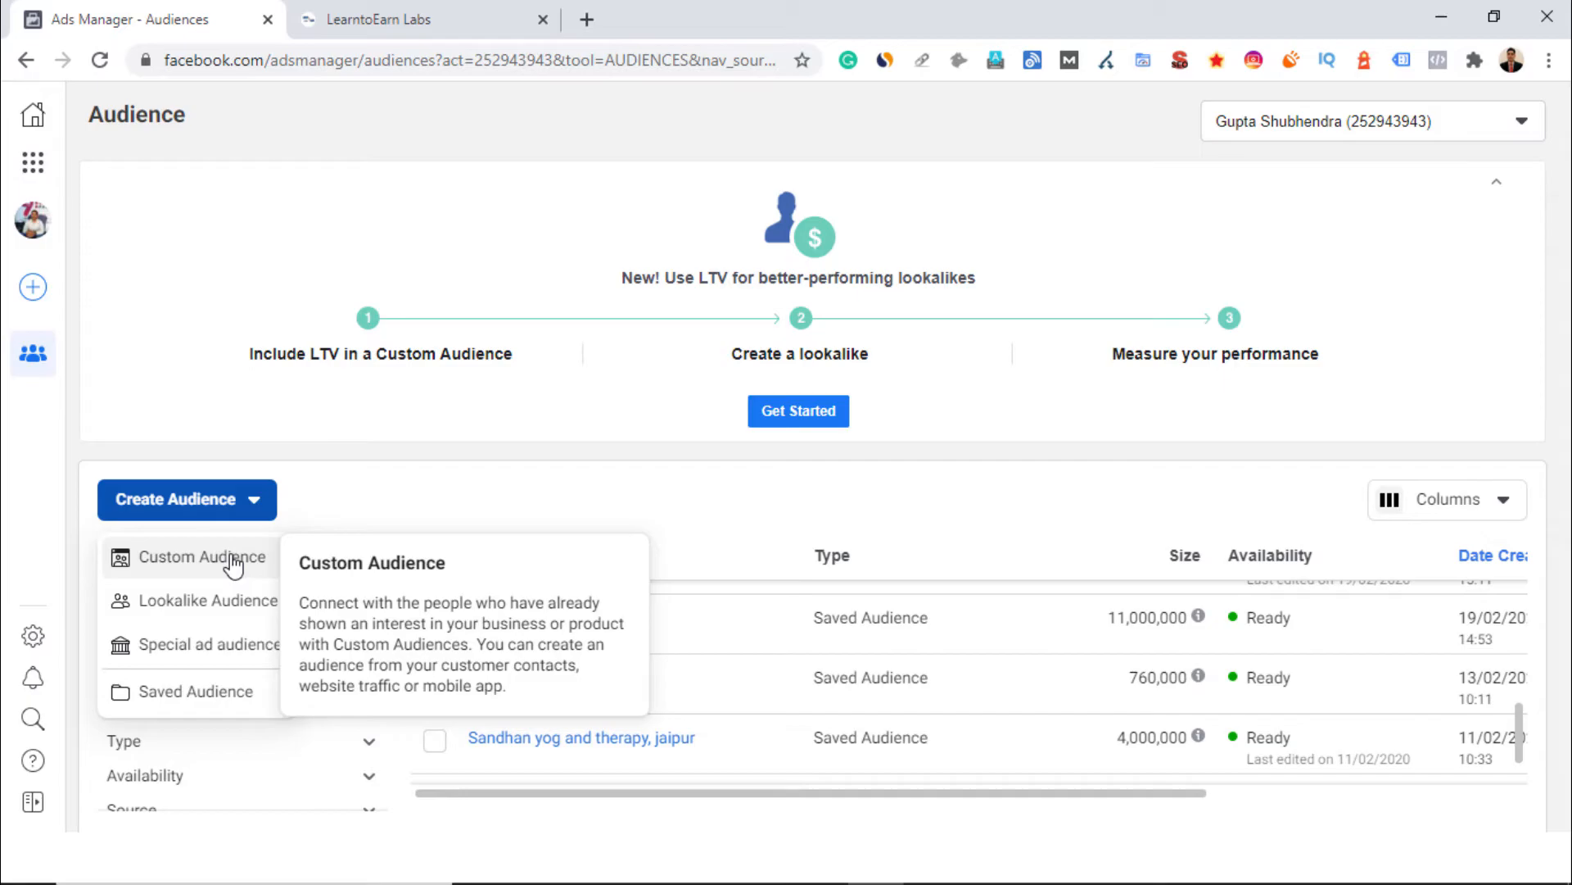
click(209, 604)
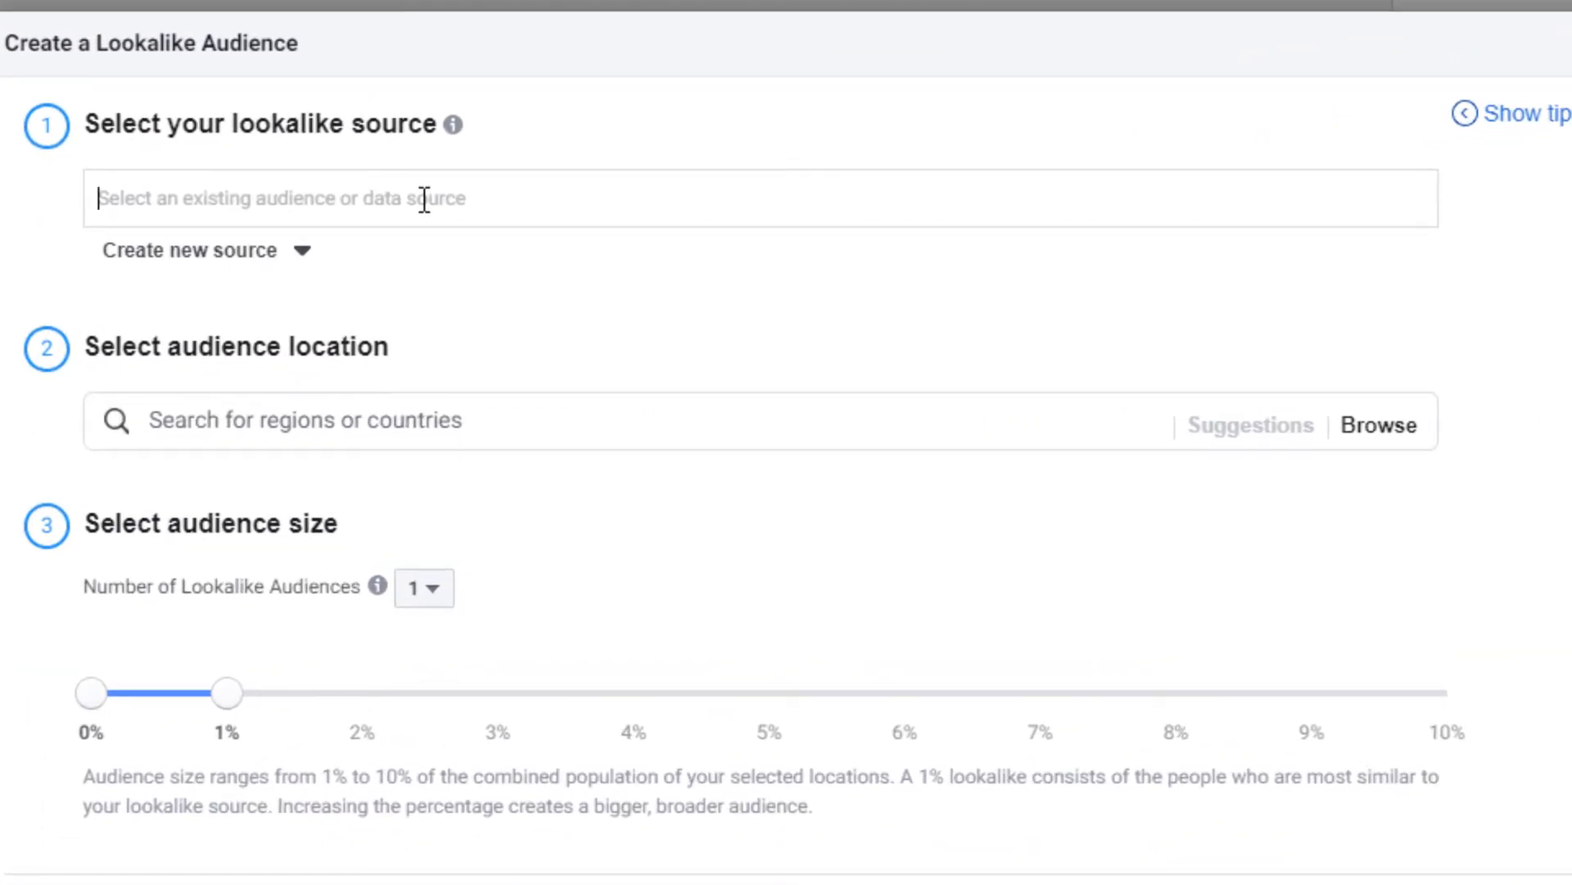
click(424, 199)
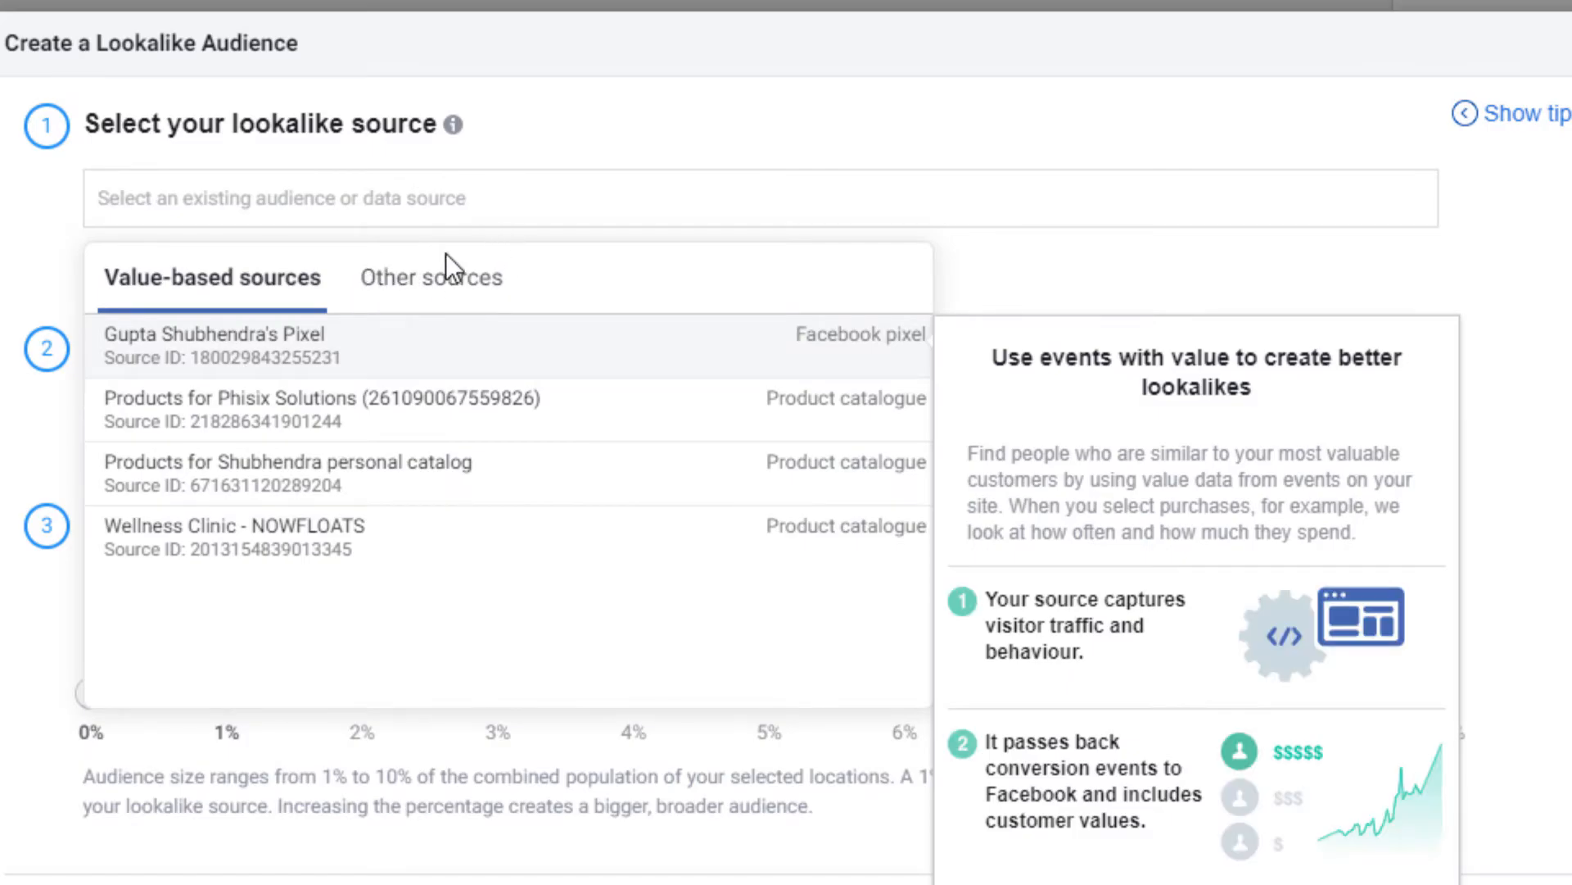
click(349, 360)
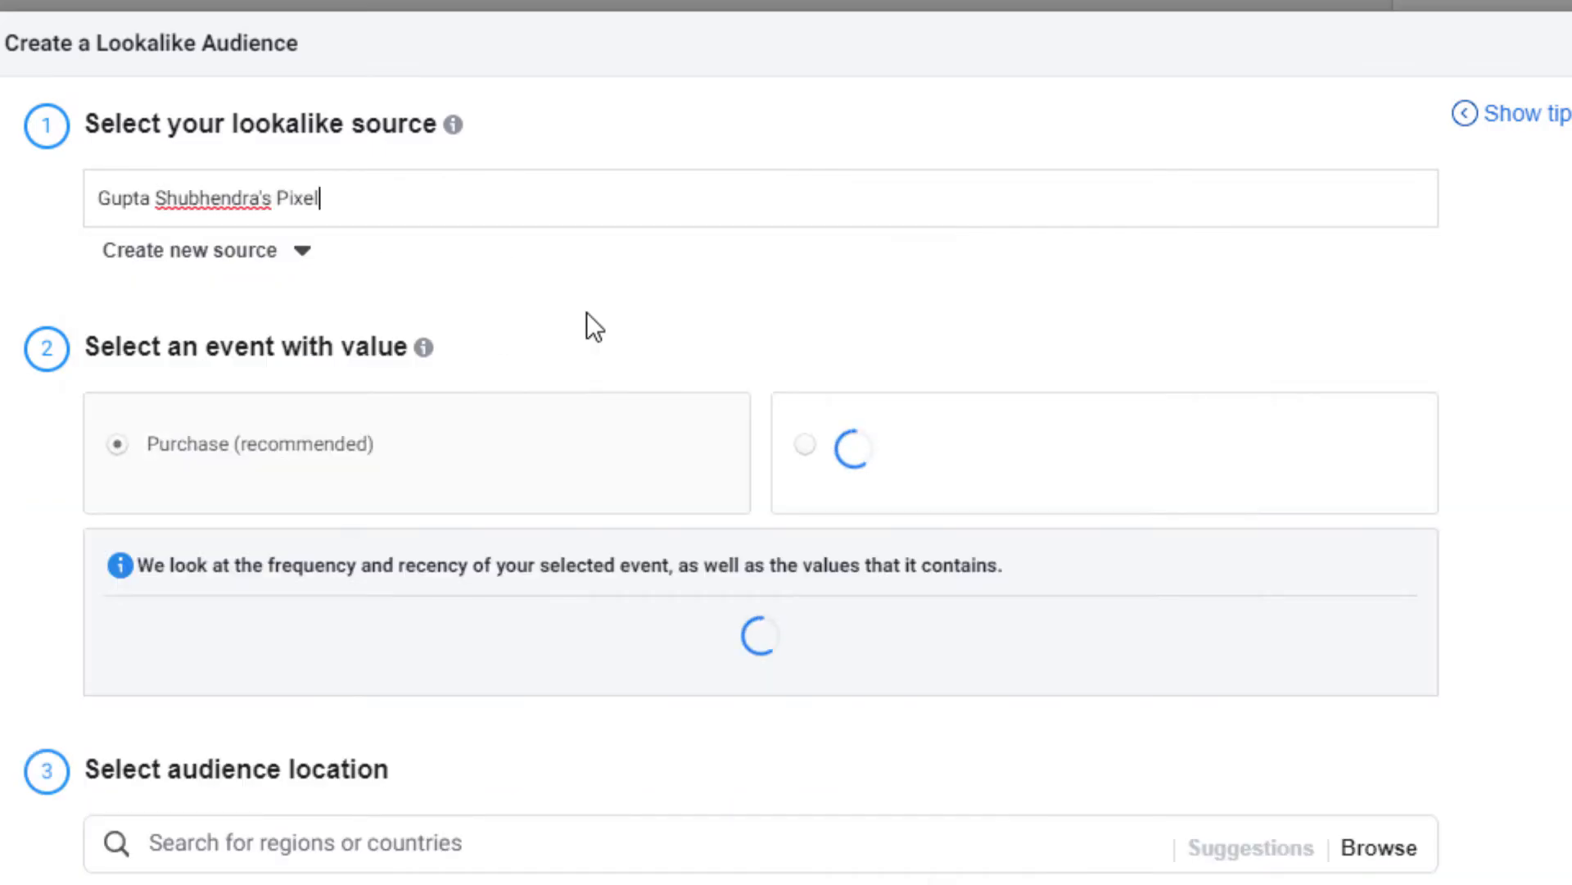
- Set the Lookalike Audience's location to India
scroll(347, 35, down, 4)
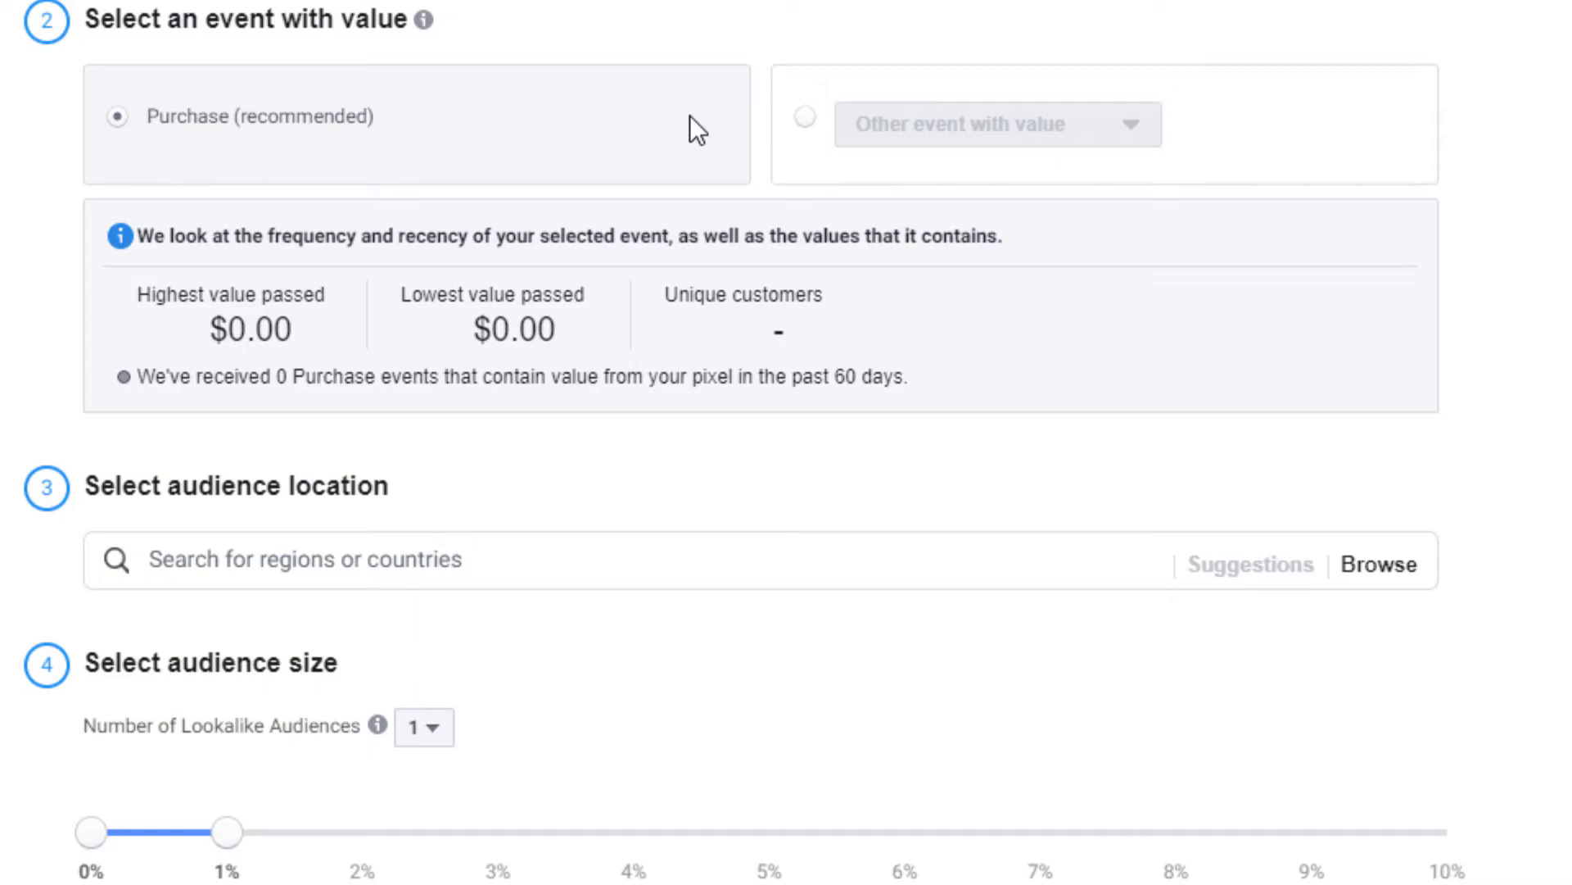
scroll(720, 154, down, 1)
click(369, 470)
scroll(340, 409, up, 2)
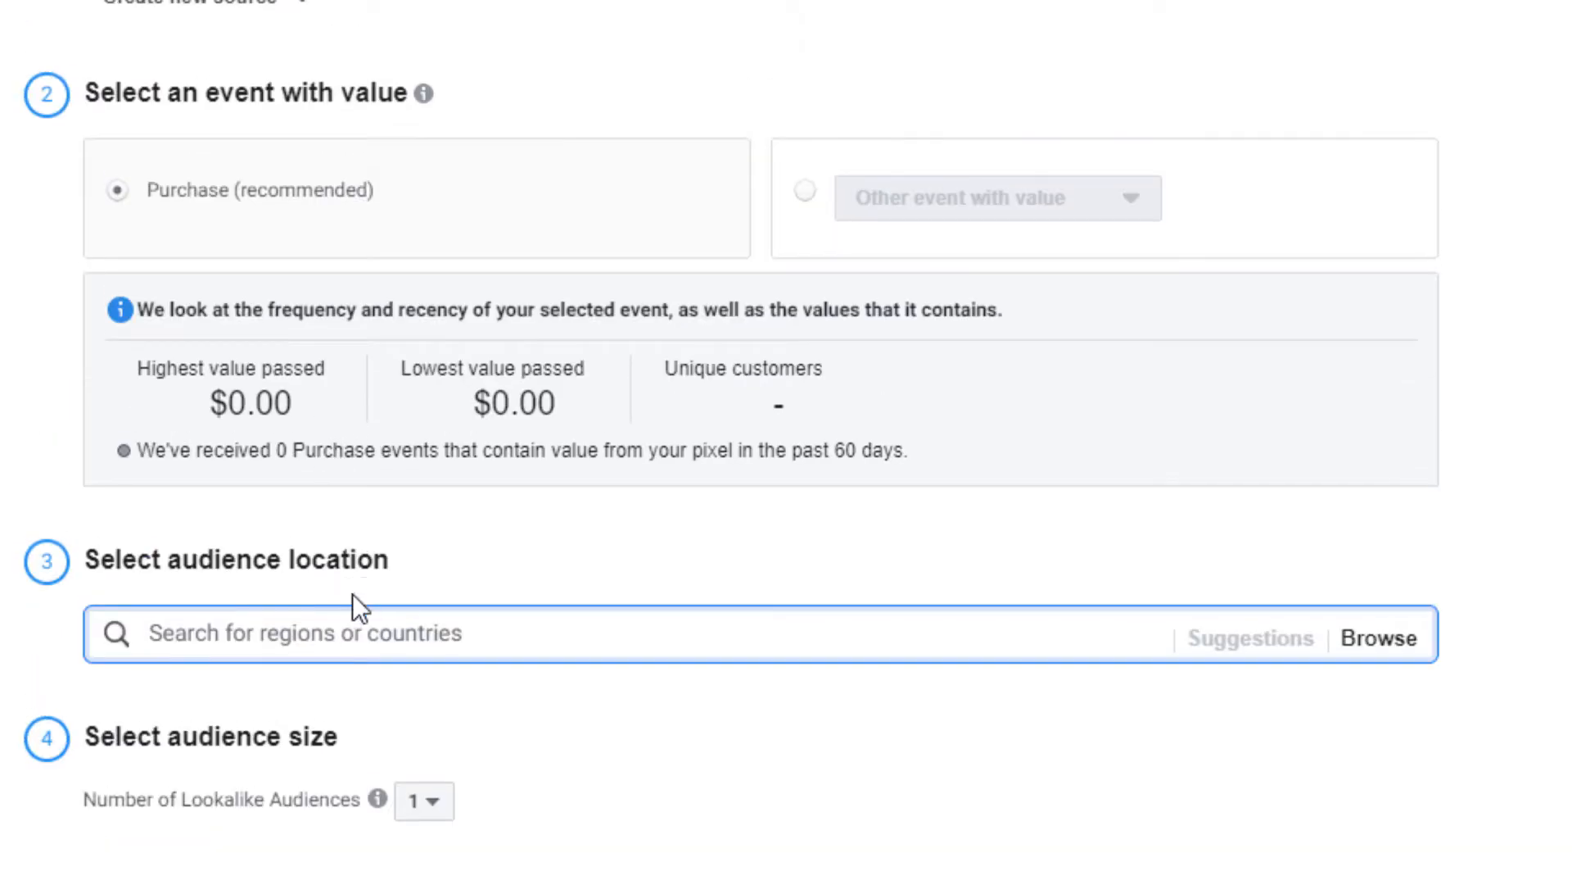
click(357, 631)
scroll(406, 626, down, 2)
text(India)
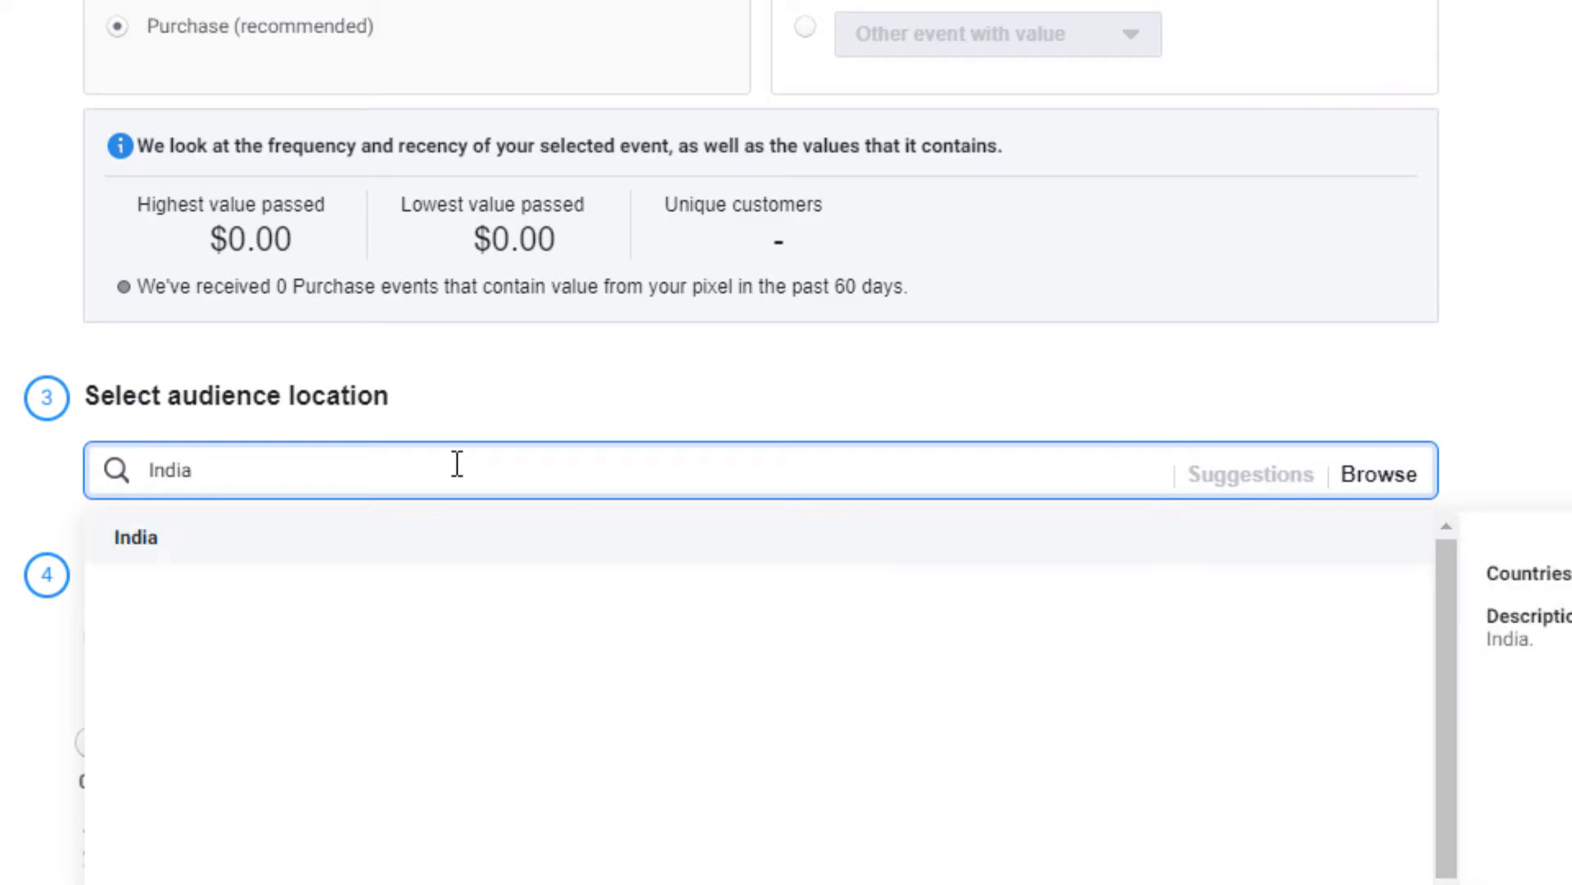
click(177, 537)
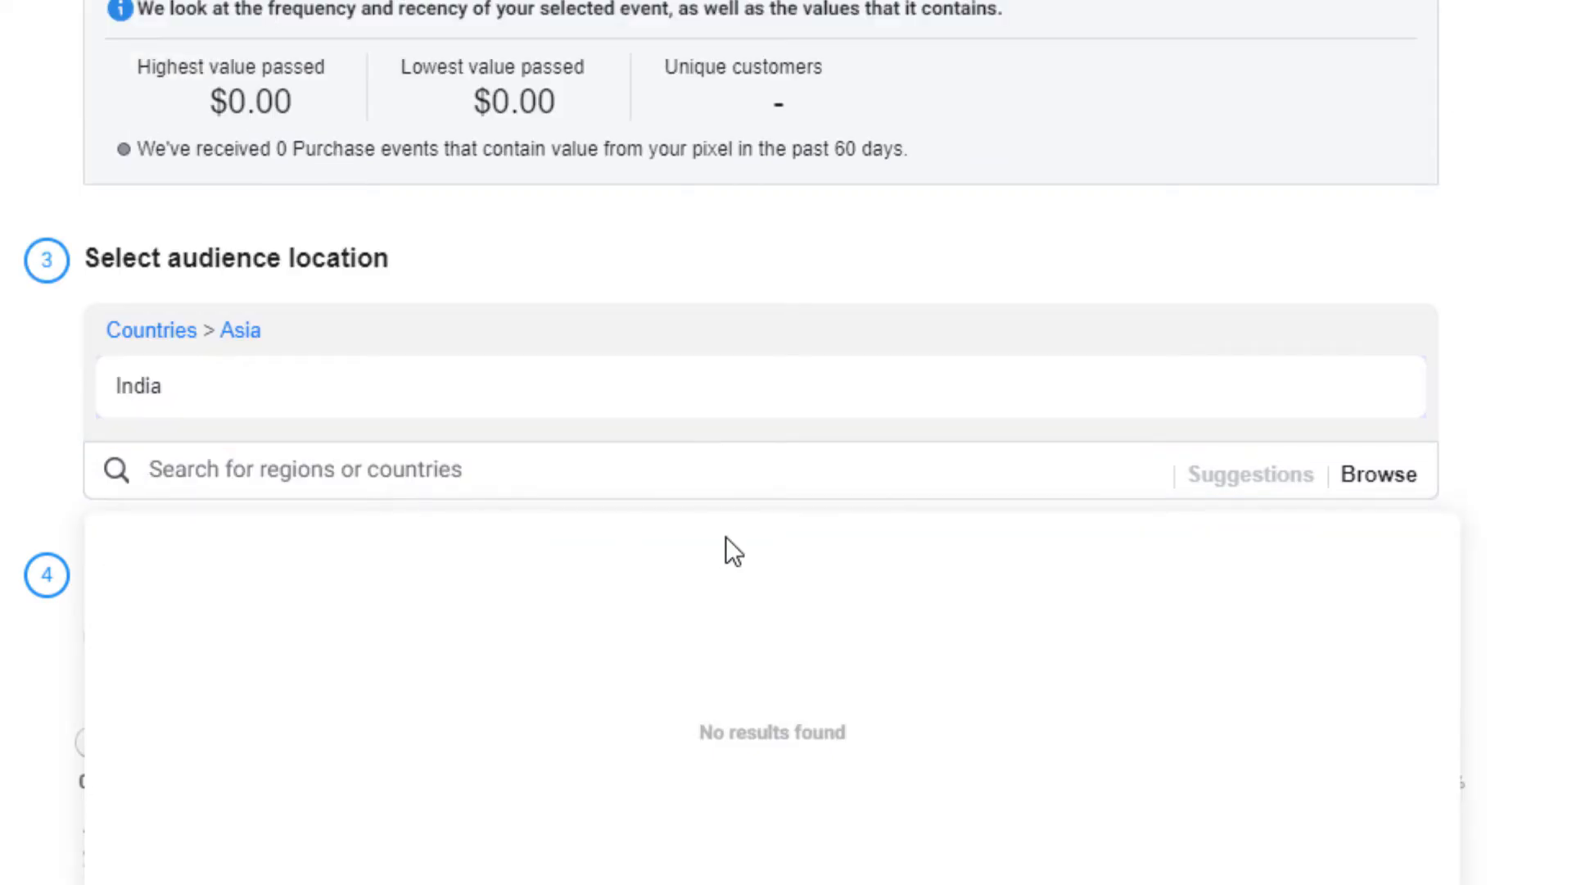
click(822, 553)
scroll(823, 553, down, 1)
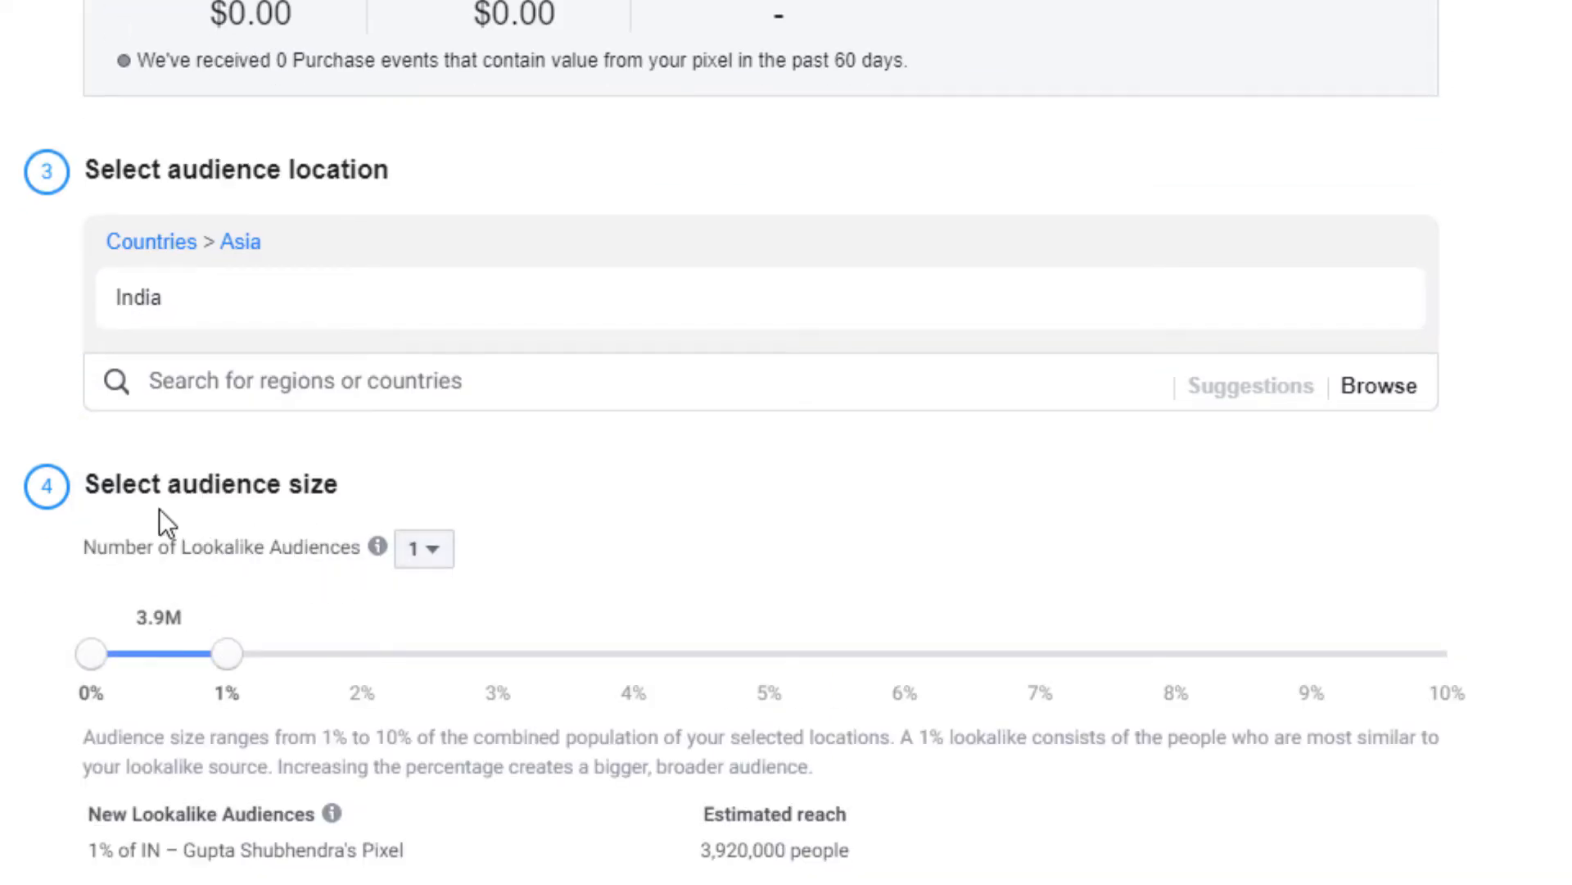
- Review the Lookalike Audience's 1% size, source, event and location settings, and cancel its creation
drag(278, 652, 243, 676)
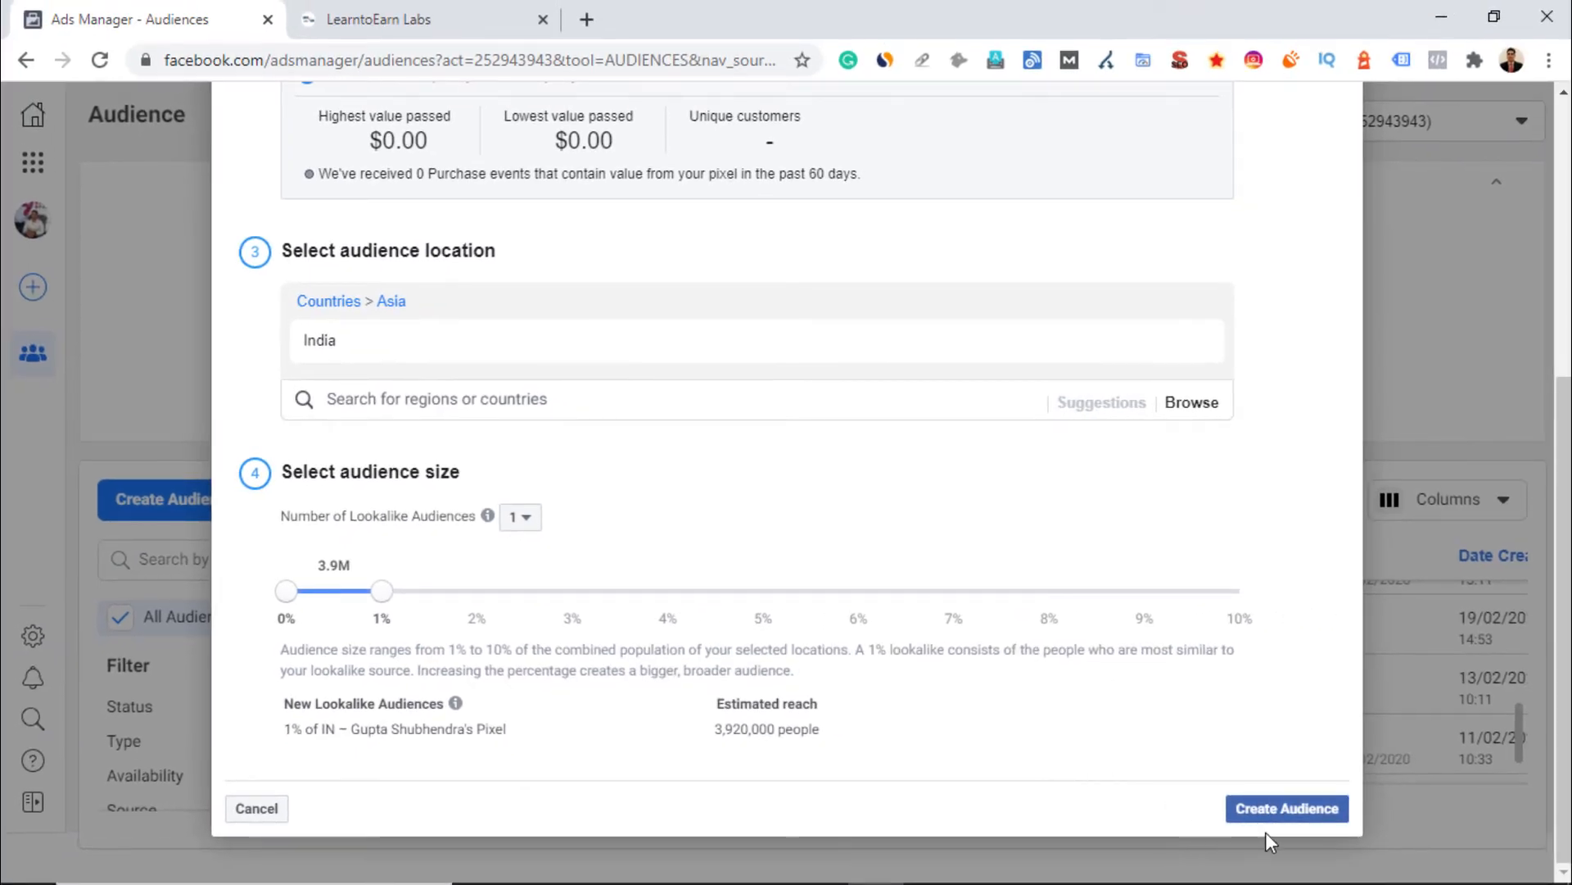
scroll(719, 420, up, 4)
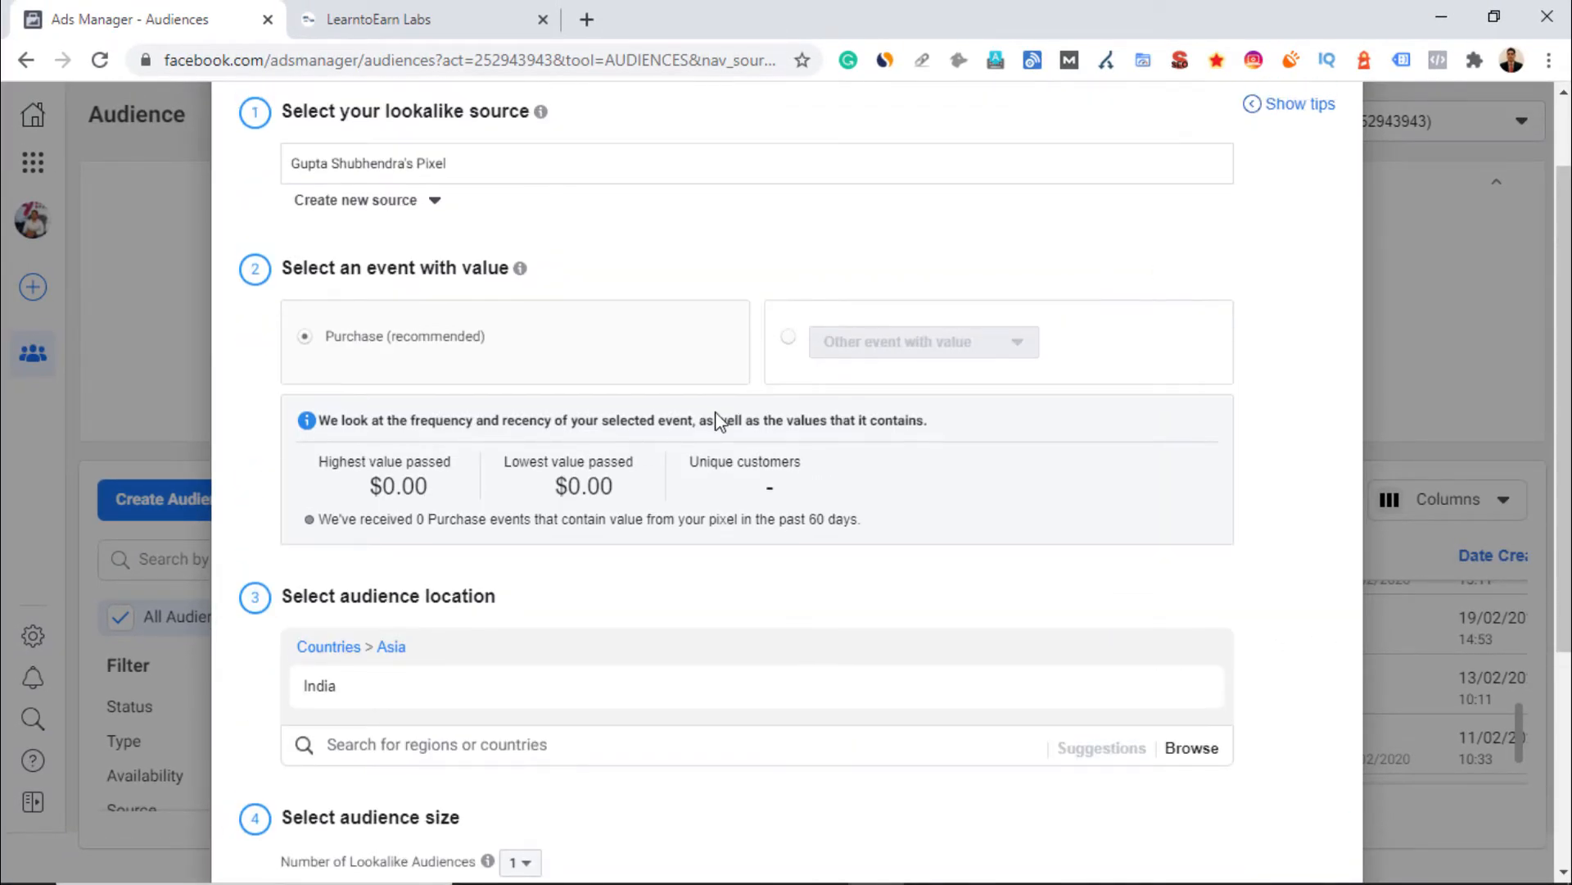
scroll(705, 426, up, 1)
scroll(835, 446, down, 1)
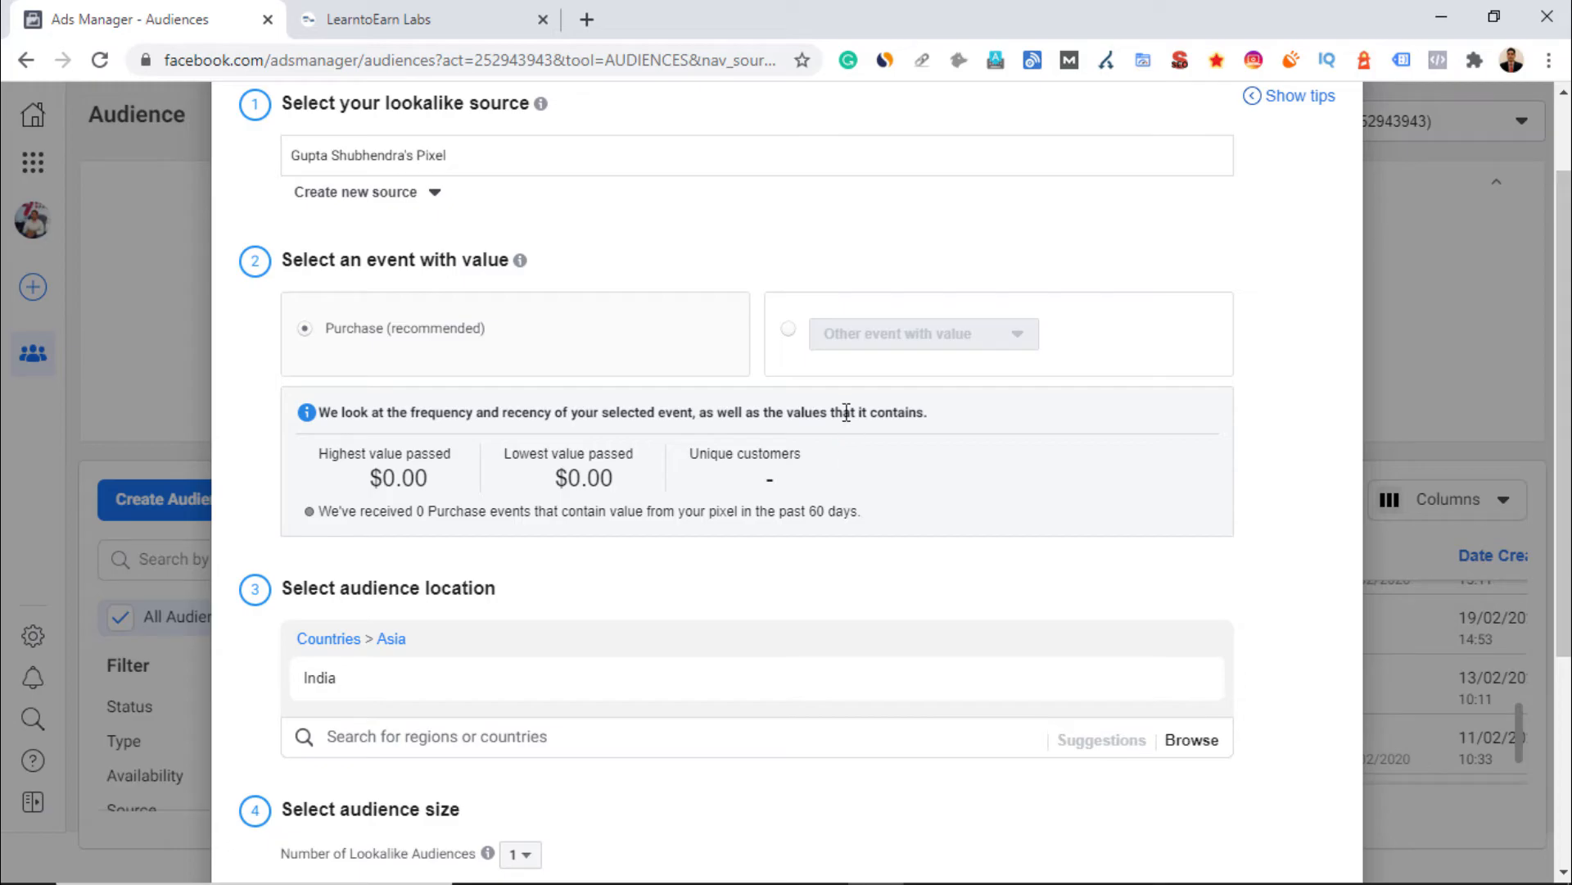
scroll(1130, 385, down, 4)
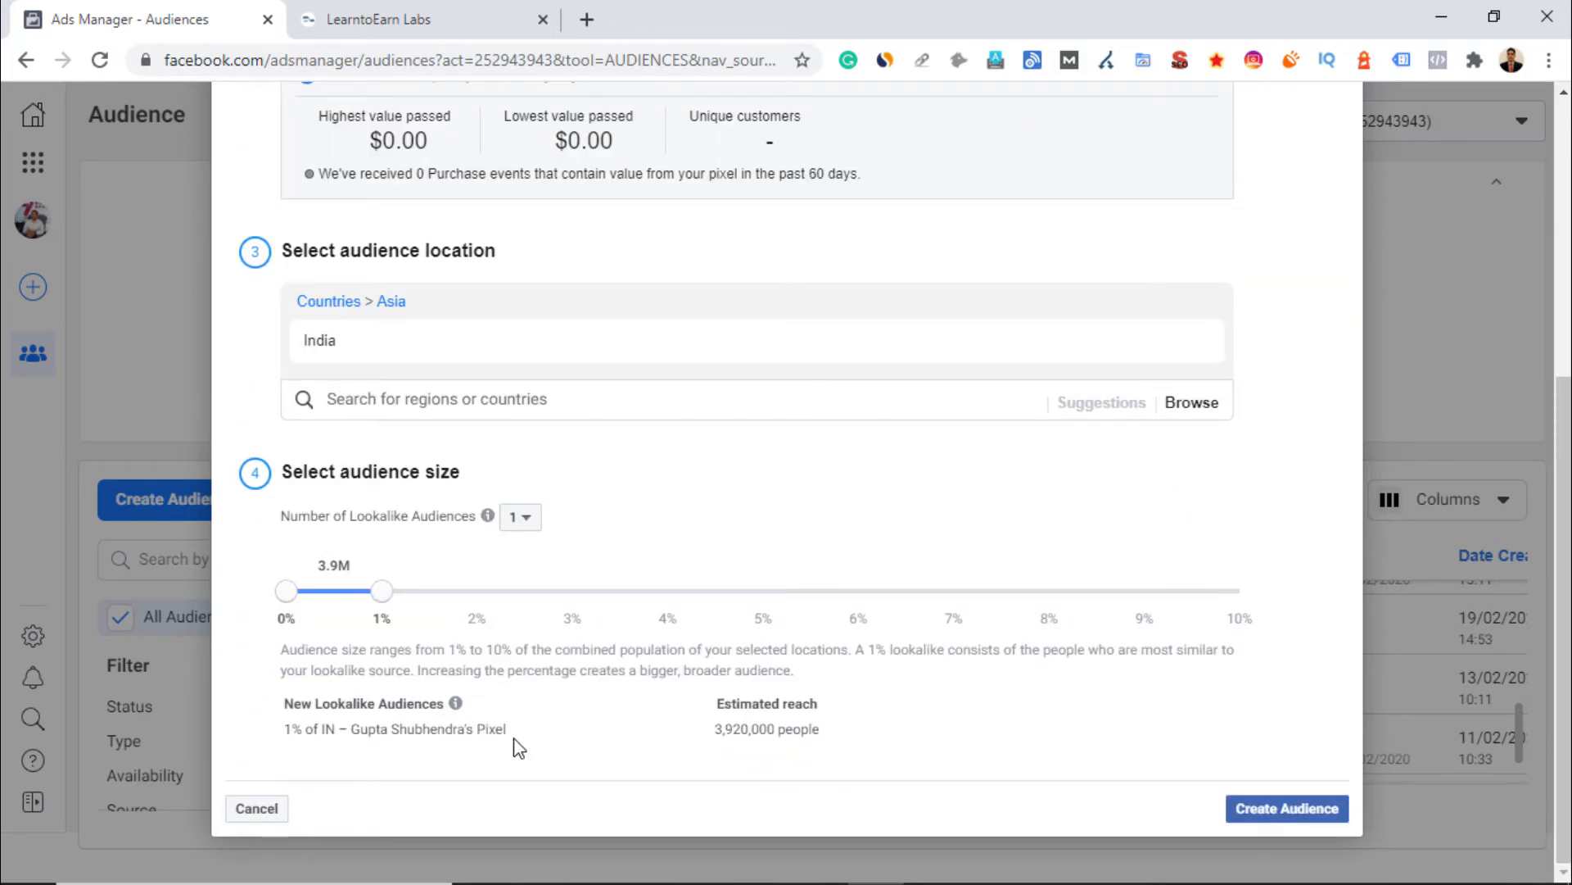
click(257, 808)
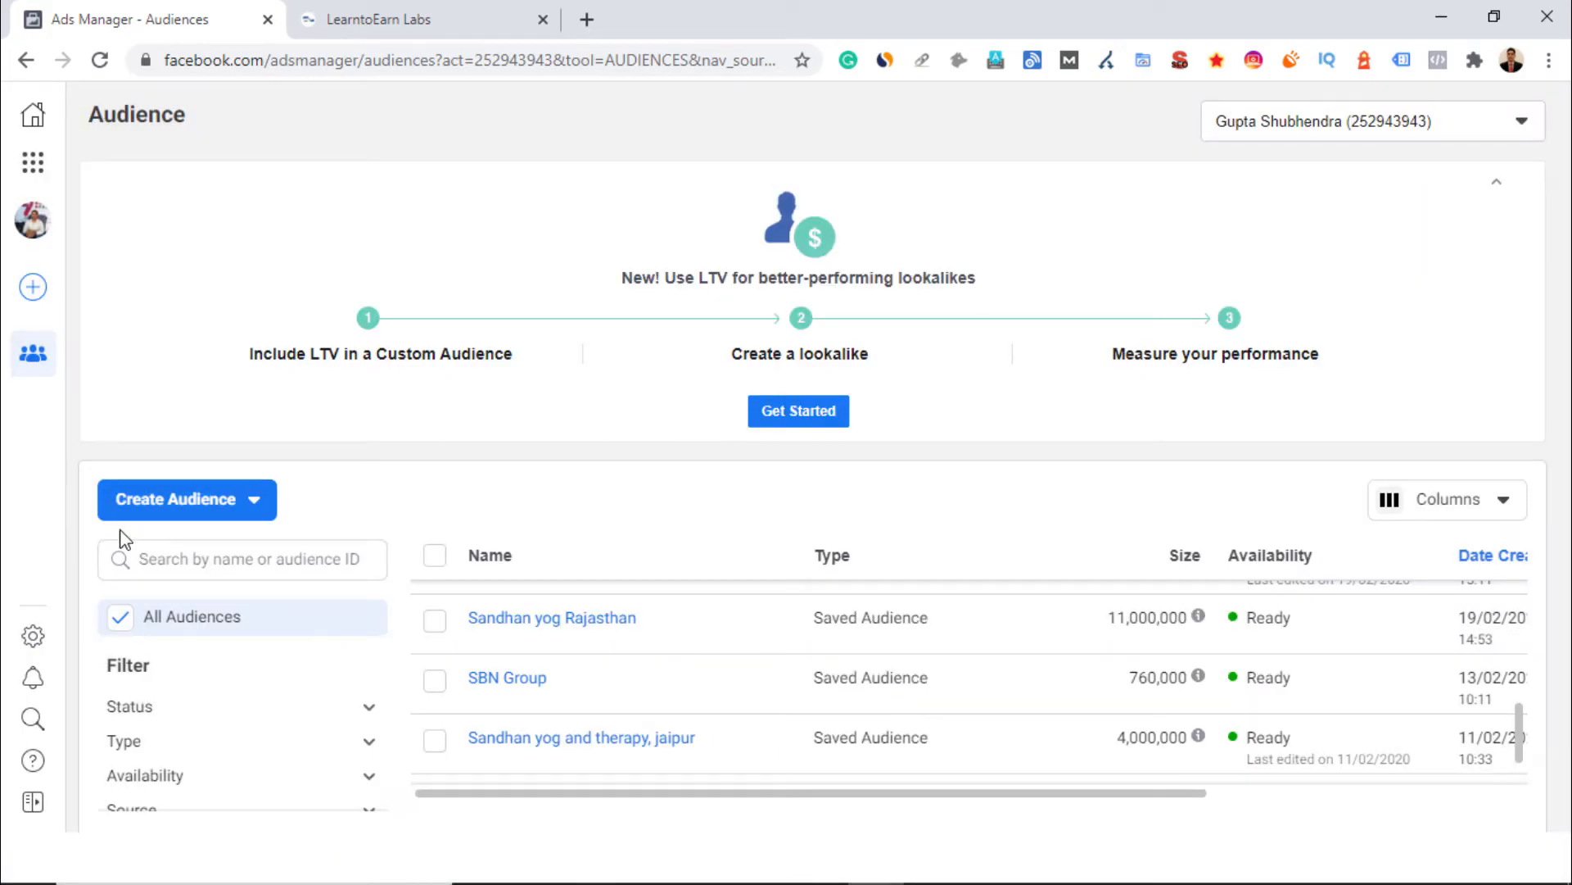
- Start a Saved Audience that includes the custom audience "Website Visitors Contact us page"
click(172, 501)
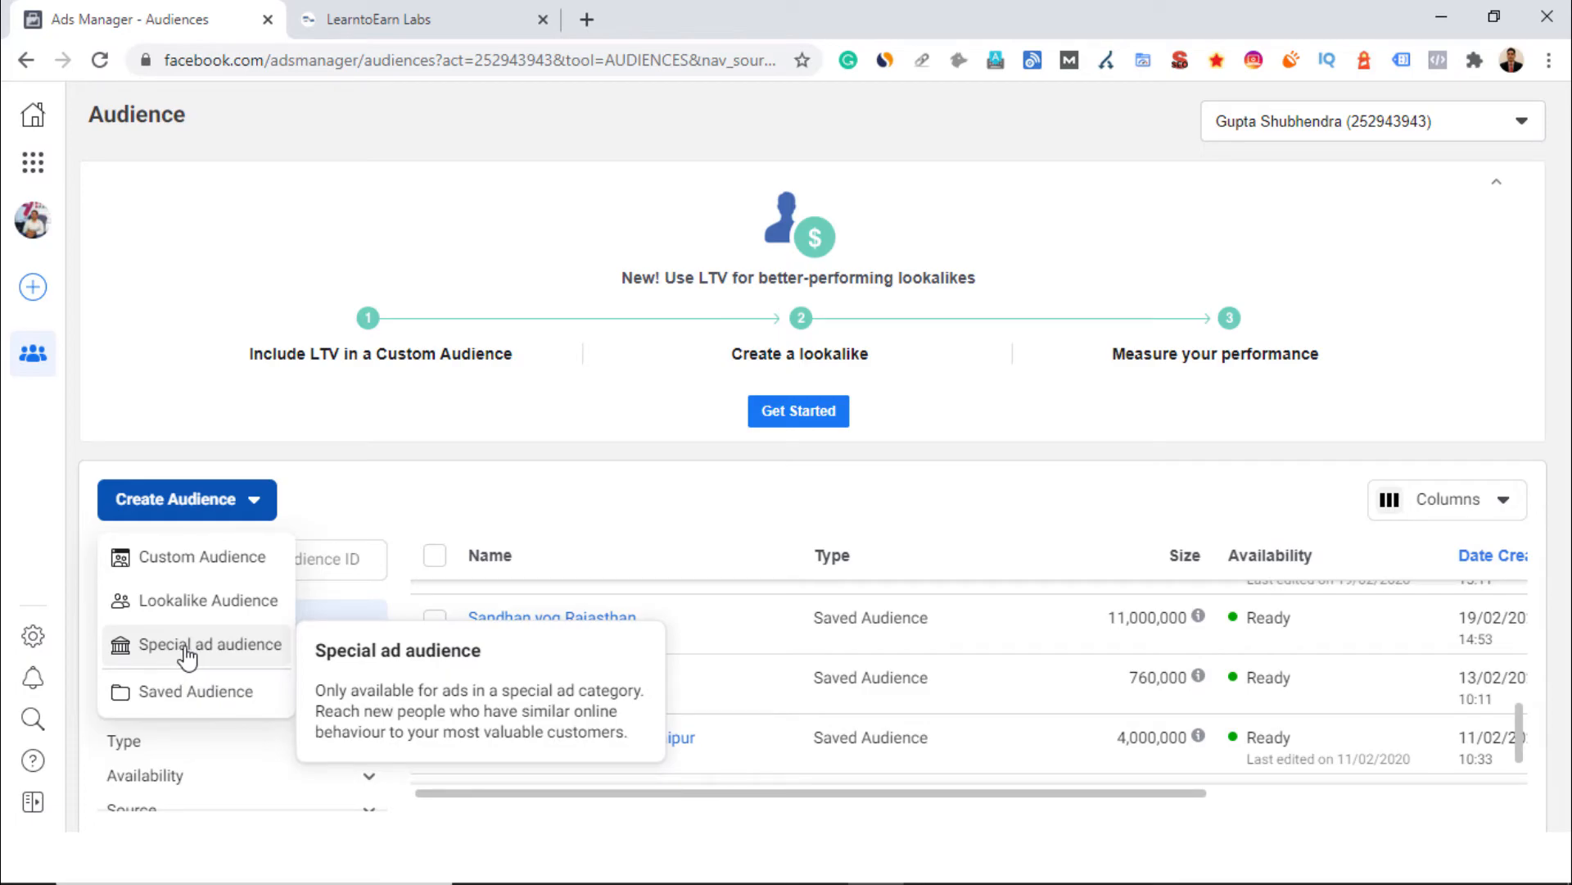
click(168, 697)
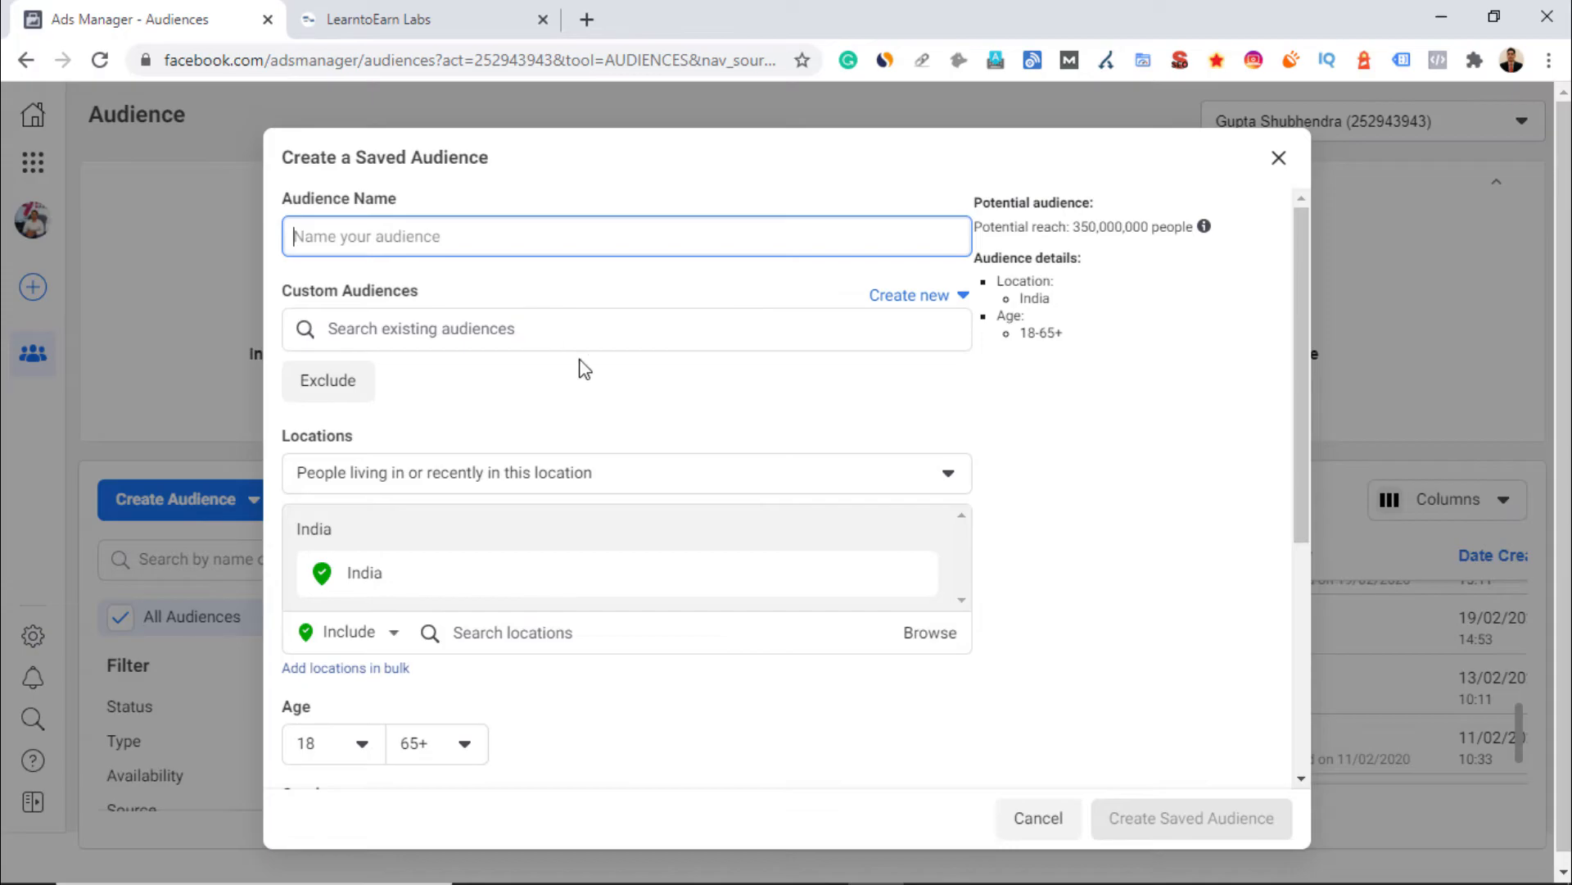
click(398, 328)
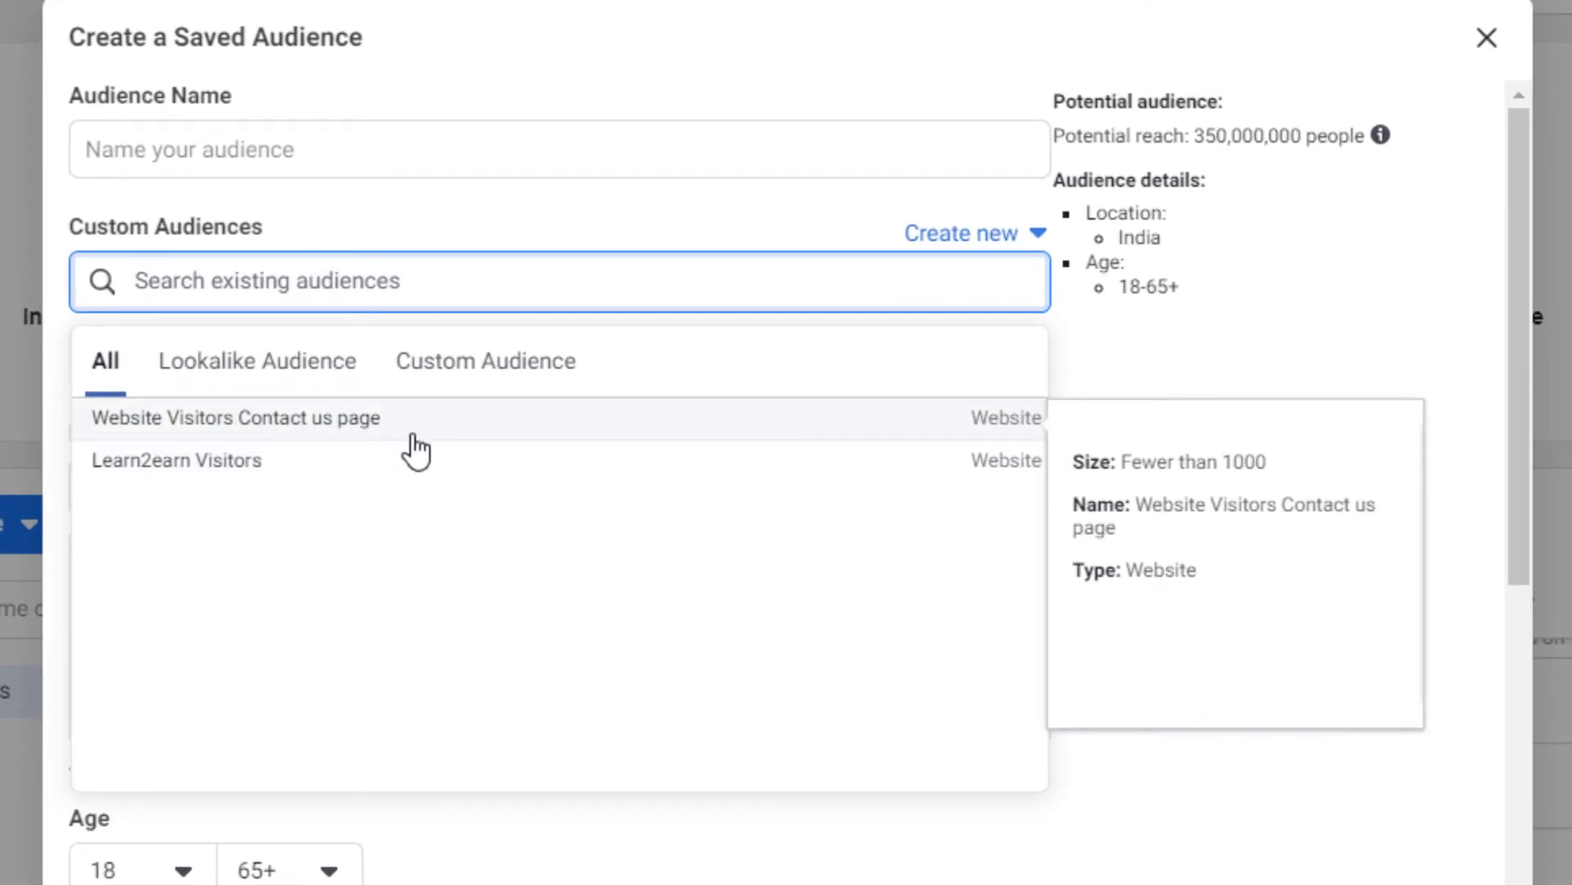
click(284, 425)
scroll(793, 562, down, 2)
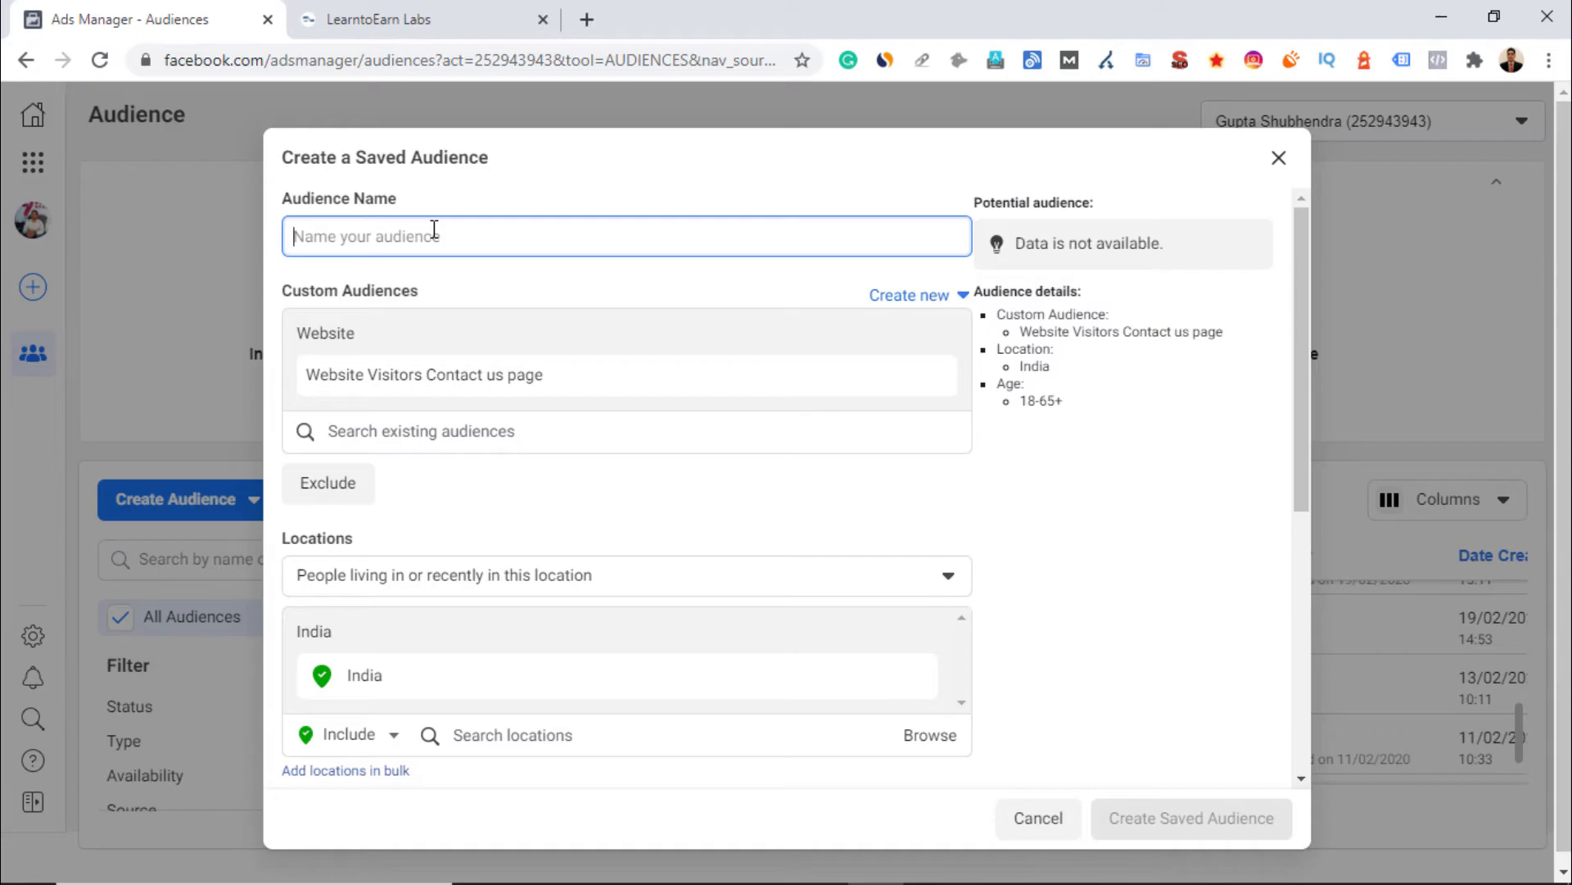
- Name the saved audience "Landing Page Visitors", look over its location and demographic settings, and create it
text(Landing Page Visitors)
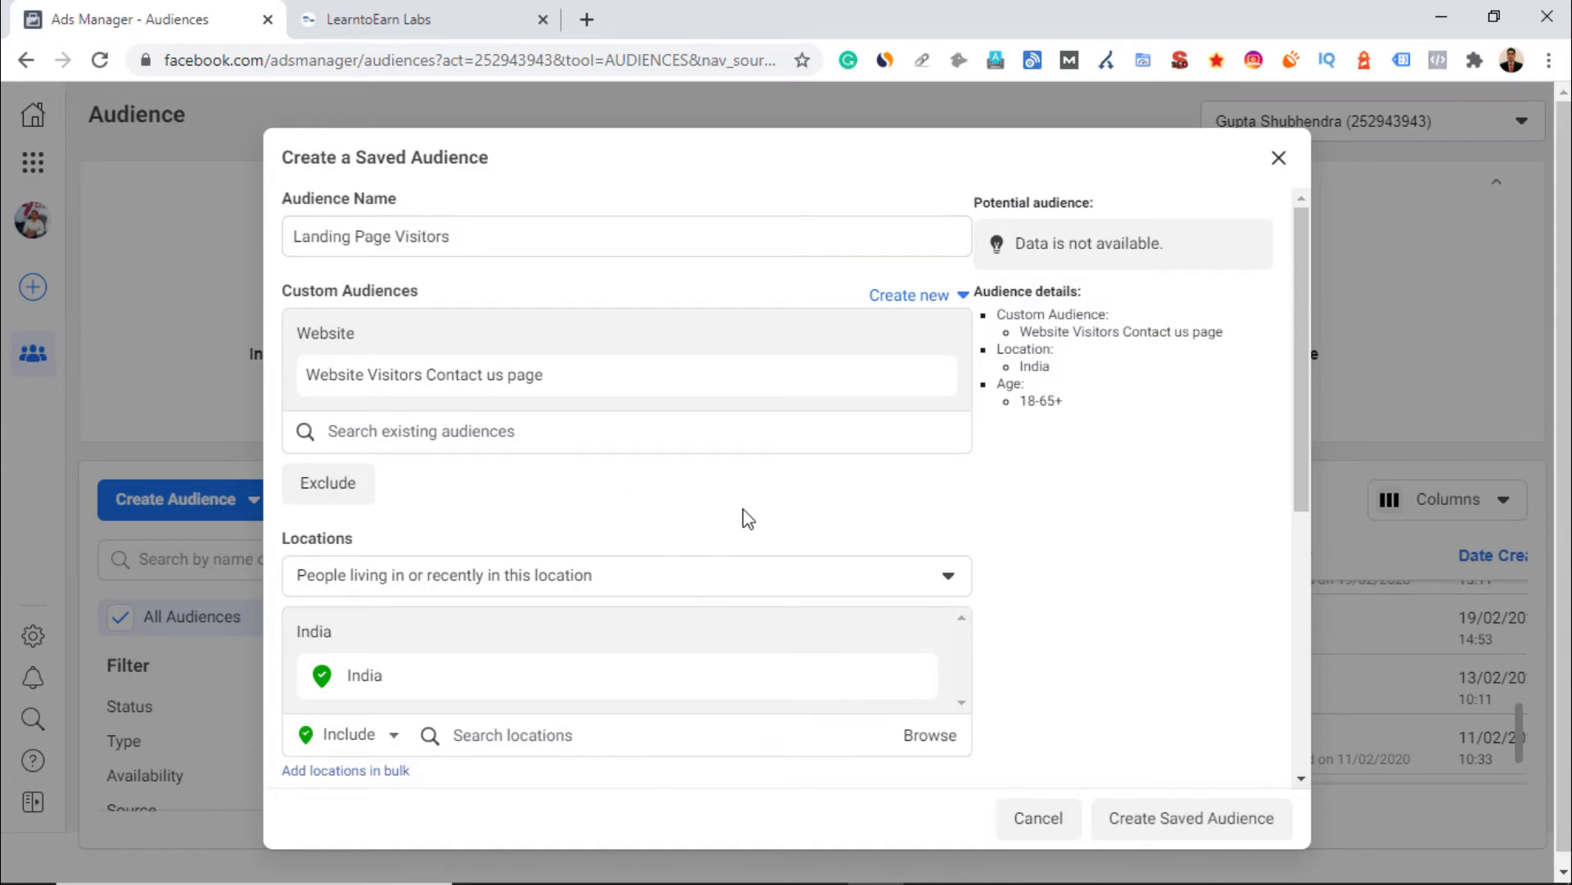
scroll(740, 512, down, 4)
scroll(677, 579, up, 3)
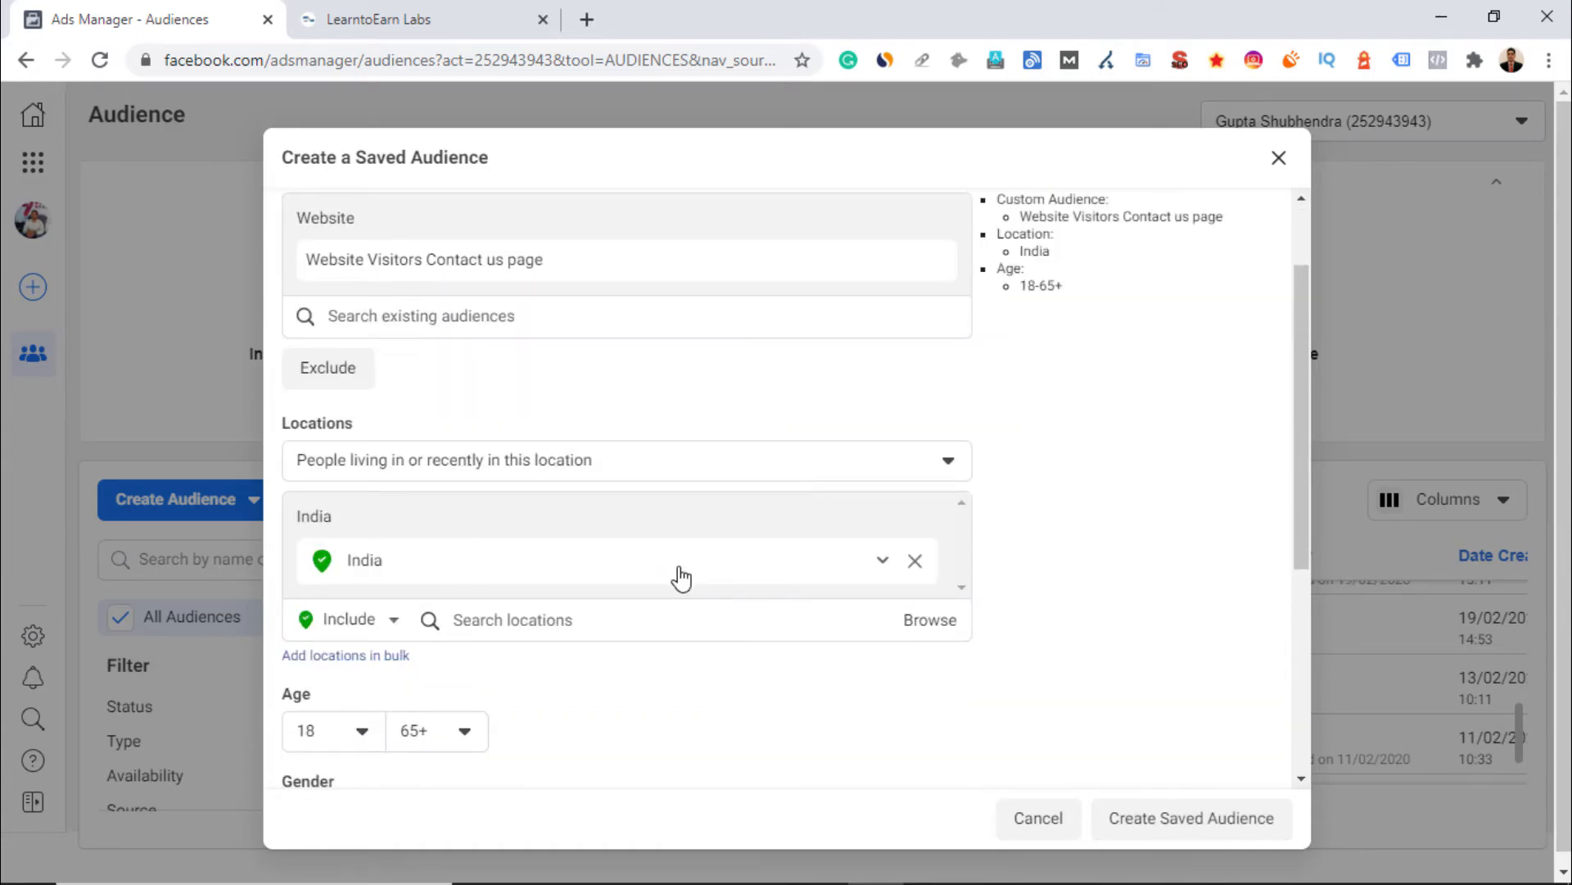
scroll(677, 573, down, 1)
scroll(938, 655, down, 3)
scroll(1116, 787, down, 1)
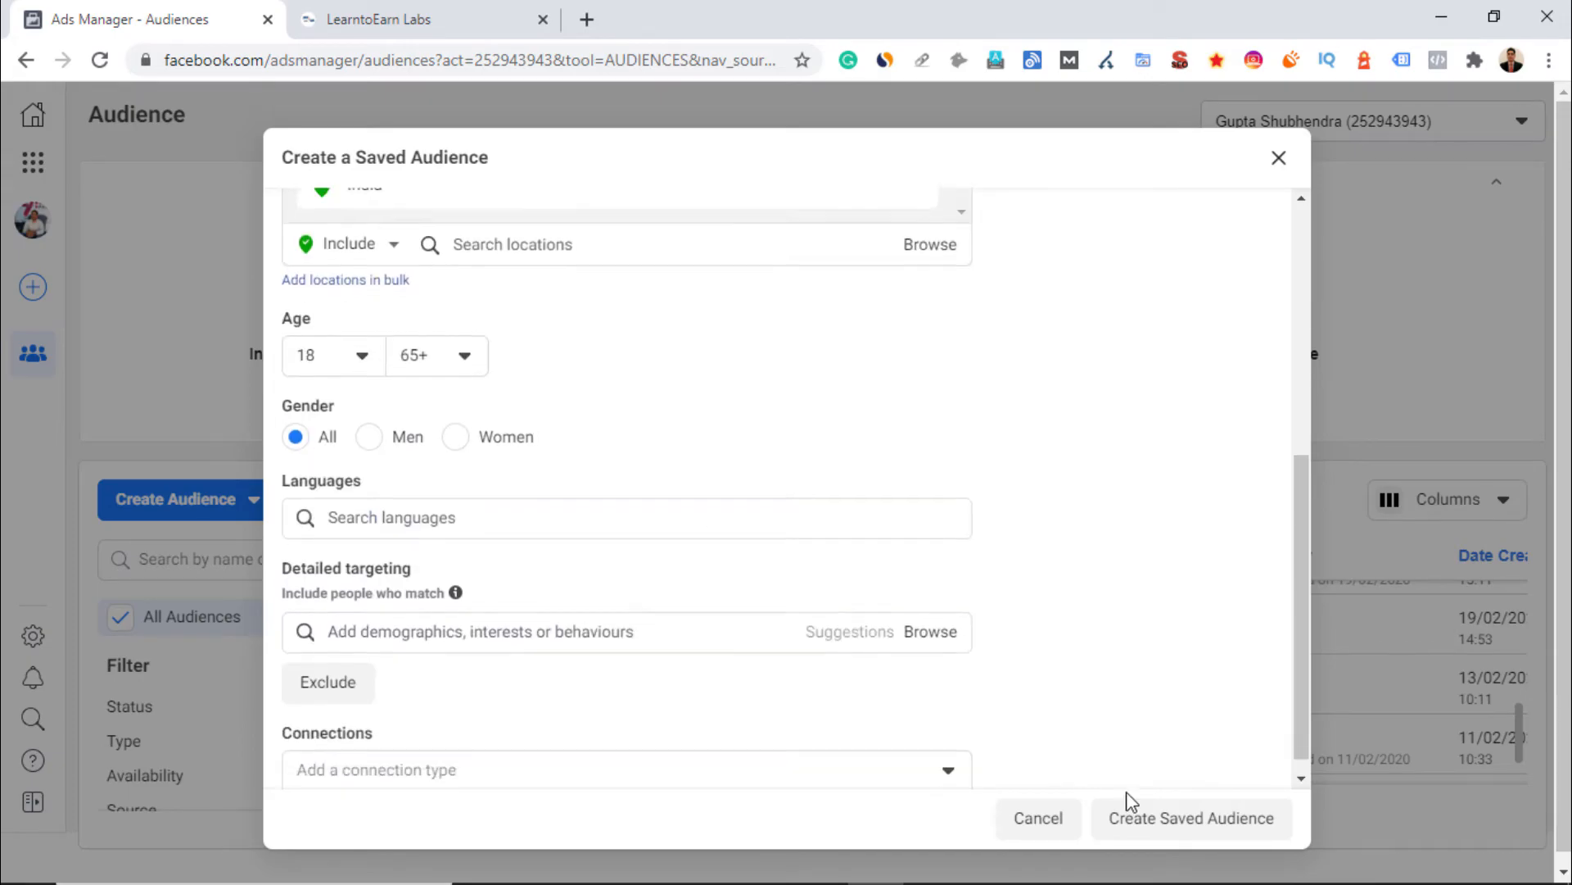
click(1169, 819)
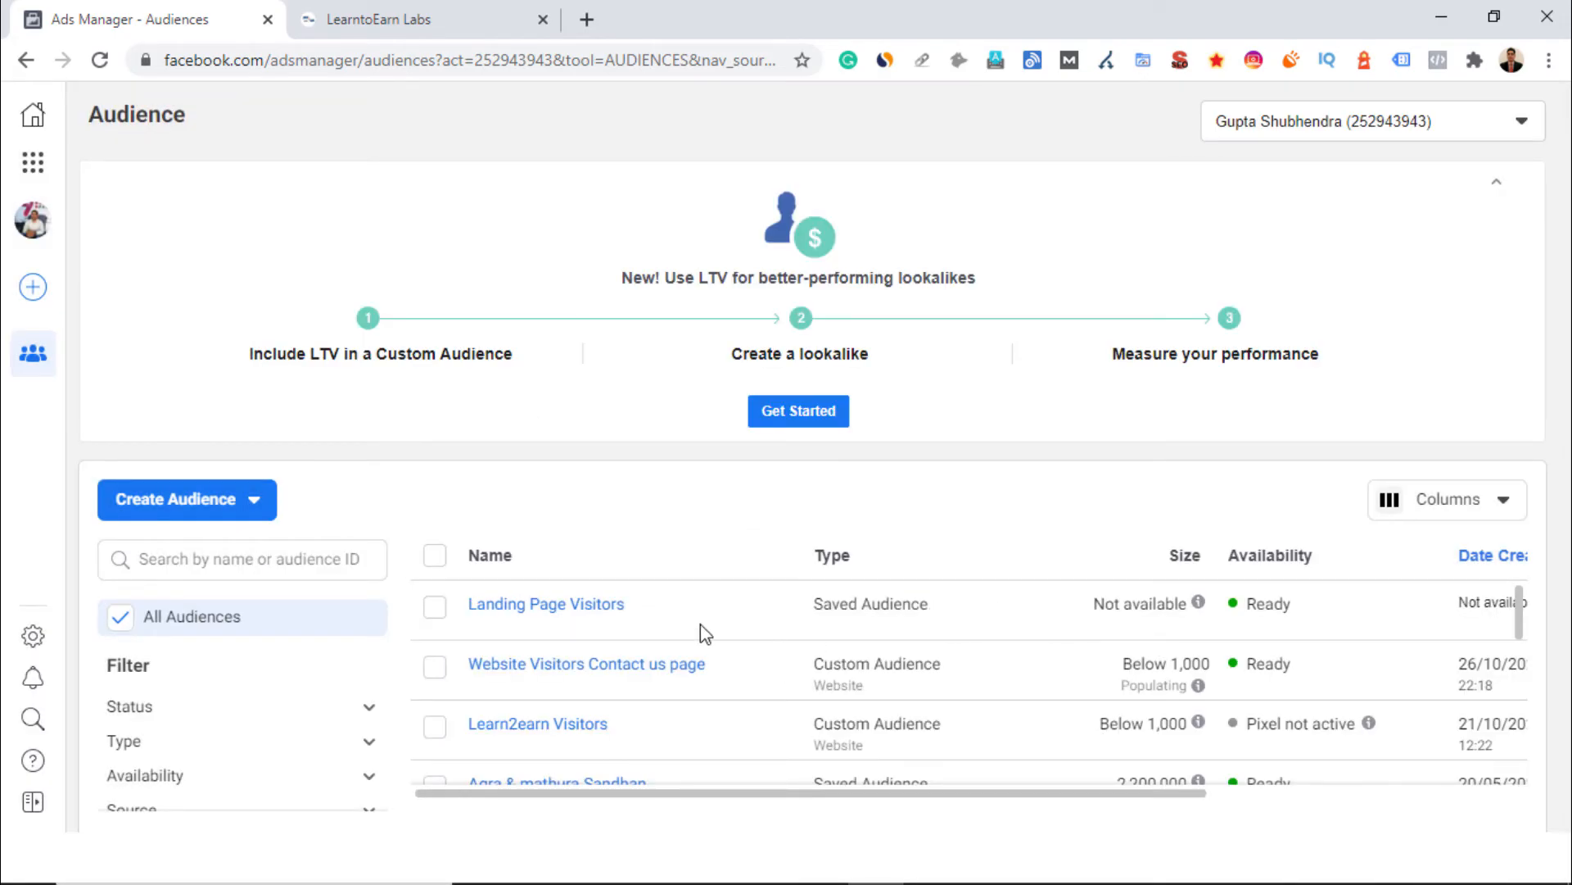
mouse_move(514, 621)
drag(1116, 795, 1034, 812)
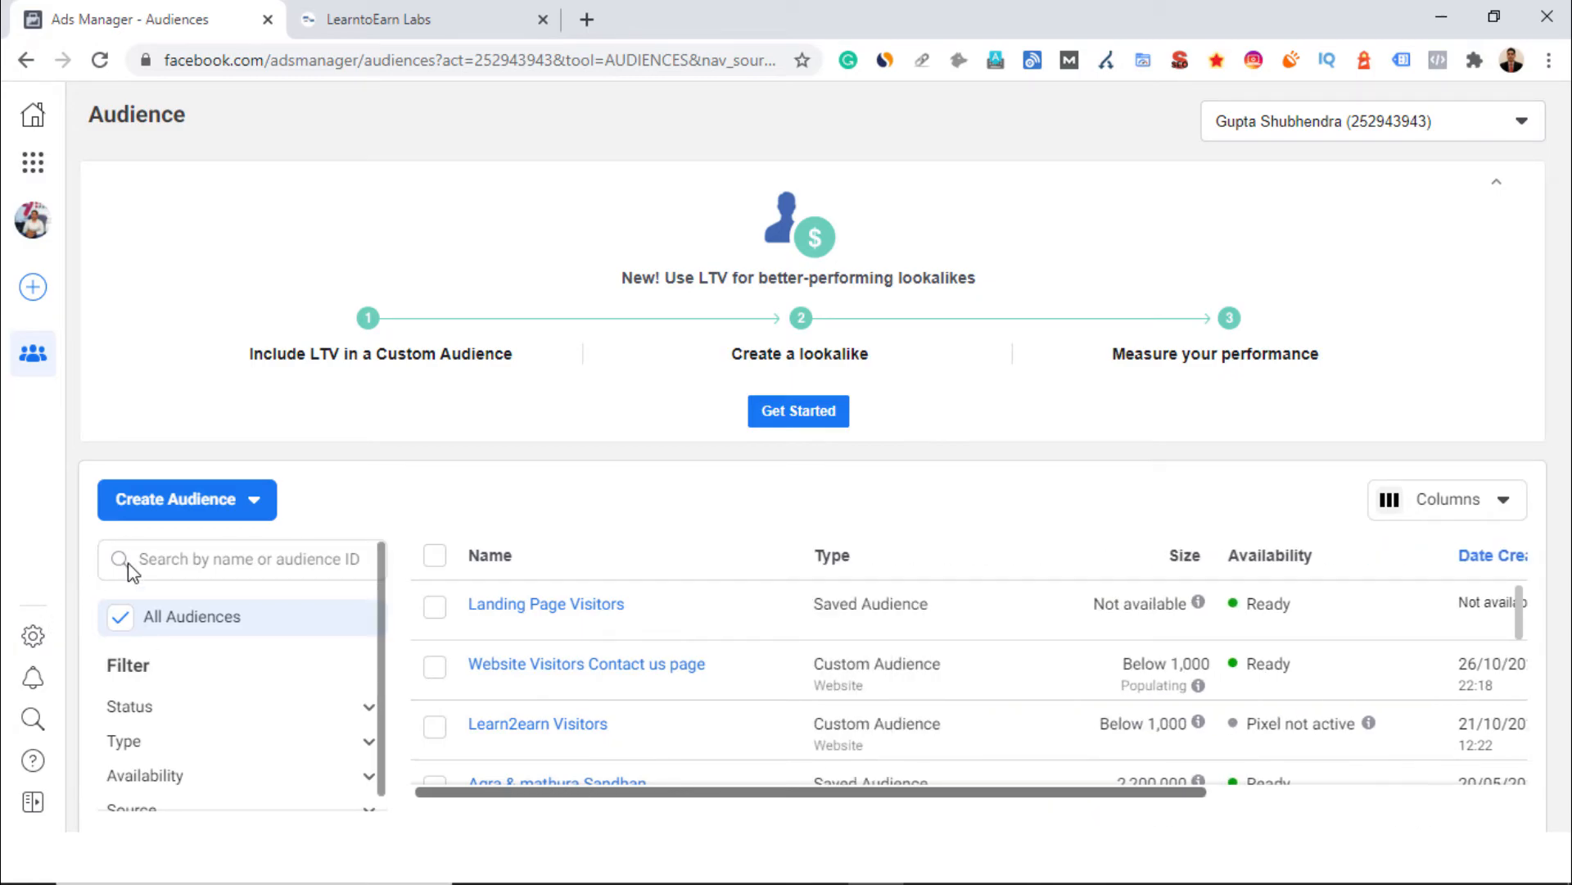
click(210, 503)
click(366, 409)
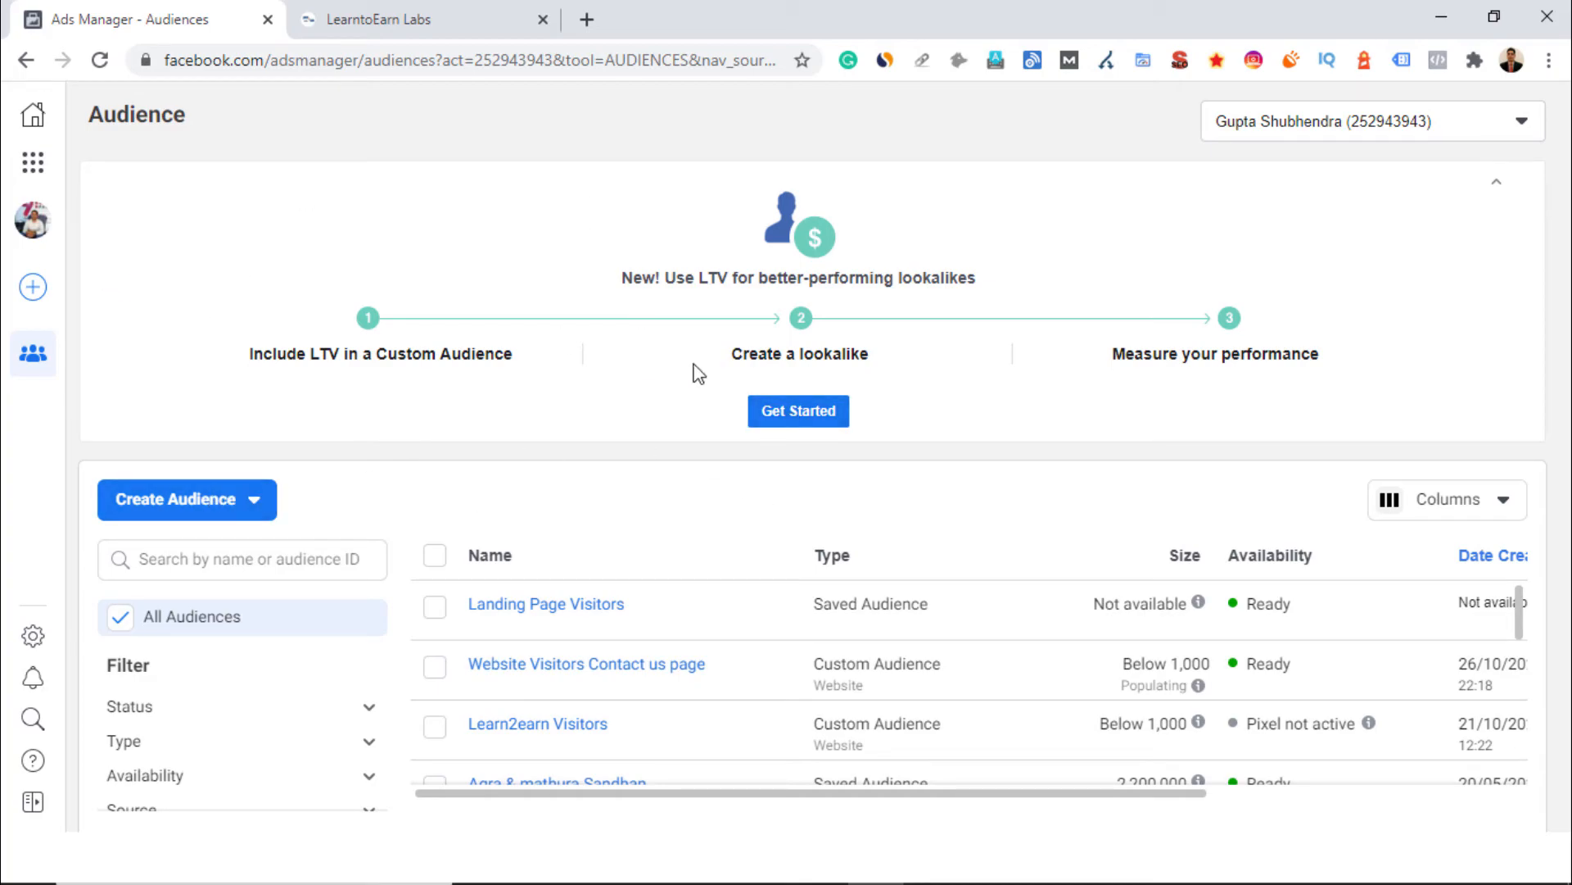
- Go to the campaigns overview and open the draft campaign "New campaign" for editing
click(33, 162)
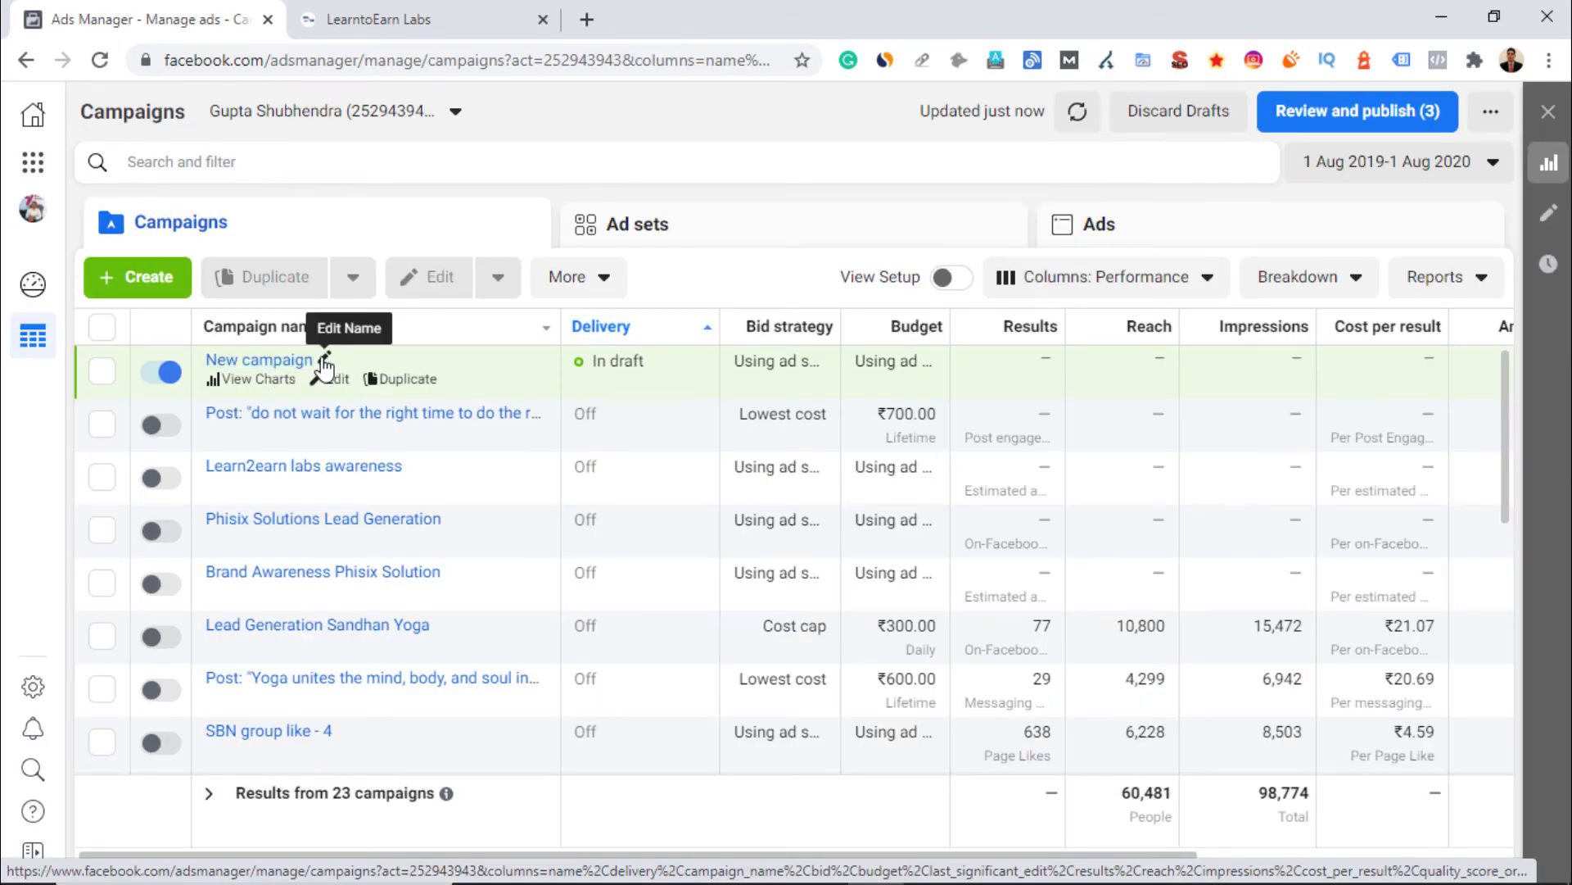
click(331, 381)
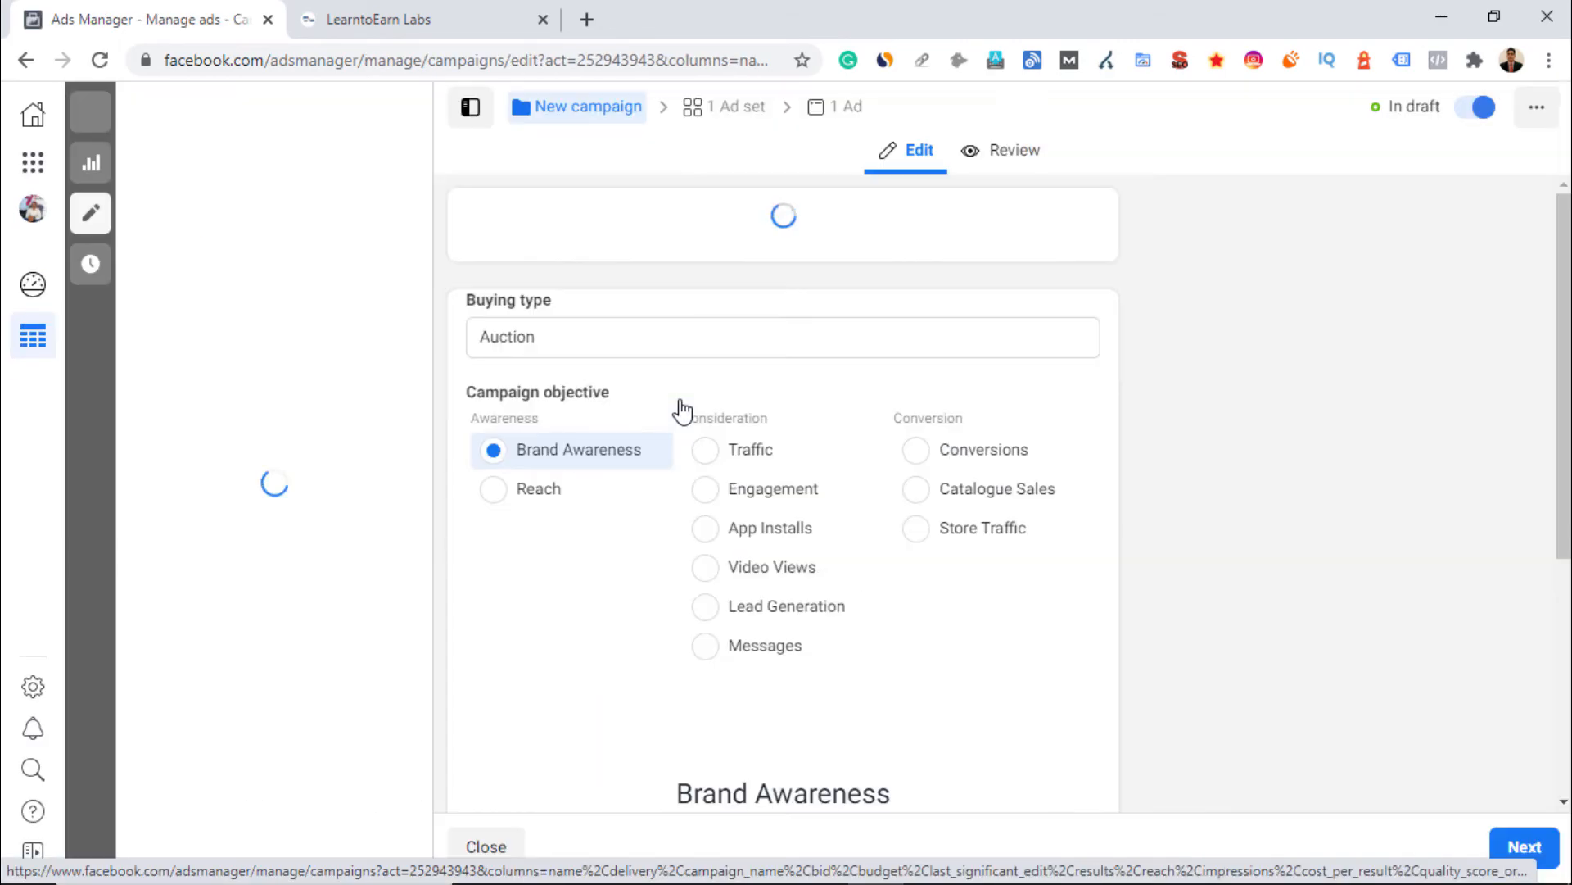
scroll(968, 562, down, 10)
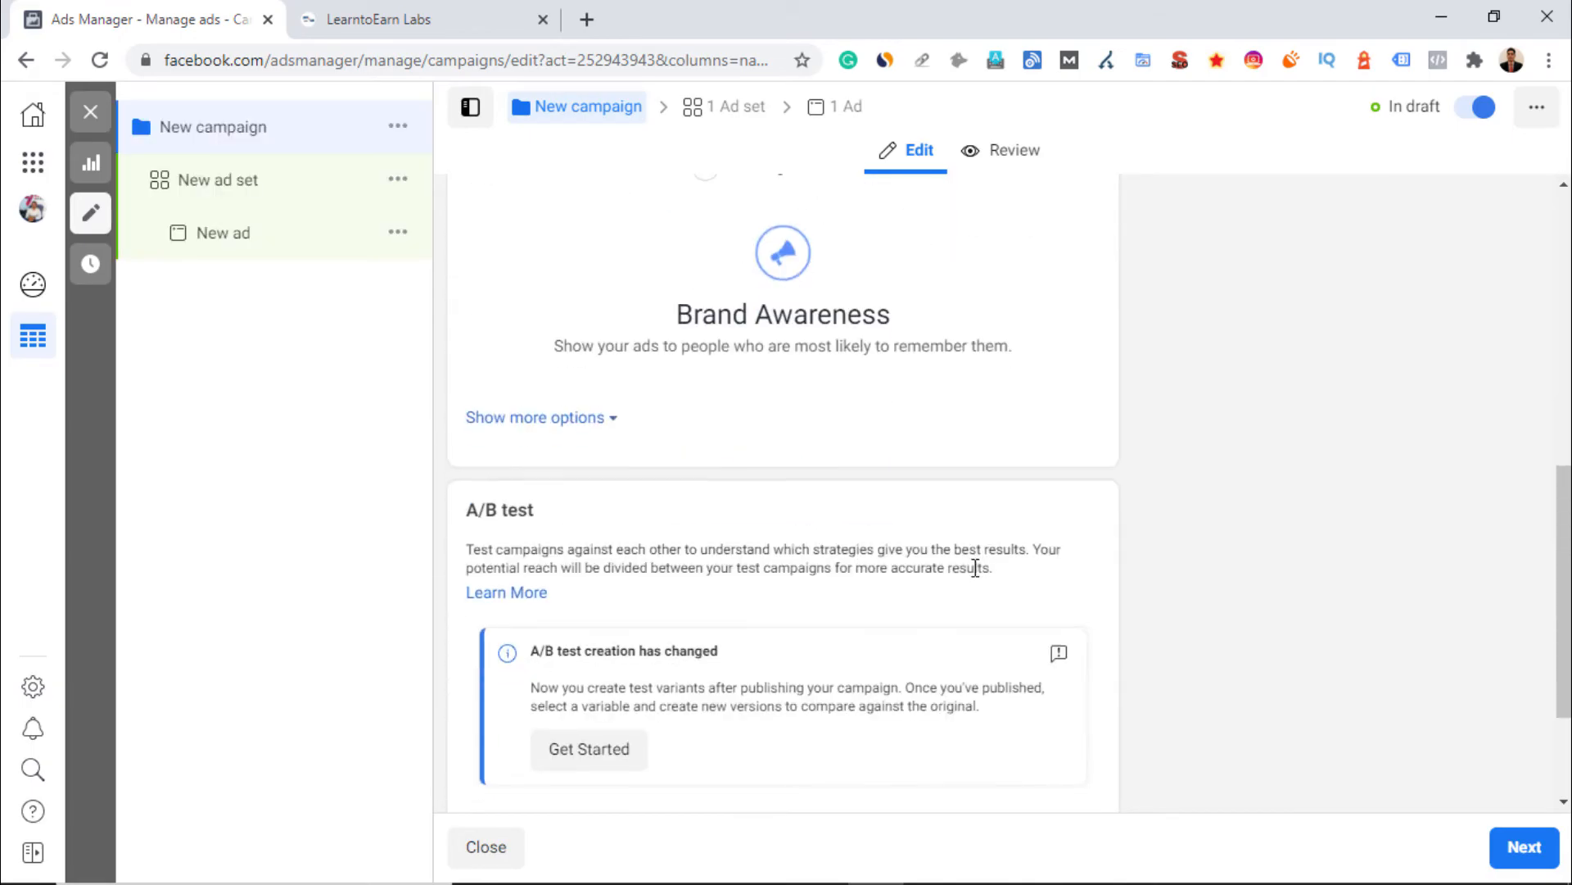
- Continue to the campaign's ad set and apply the saved audience "Landing Page Visitors" to it
click(1523, 846)
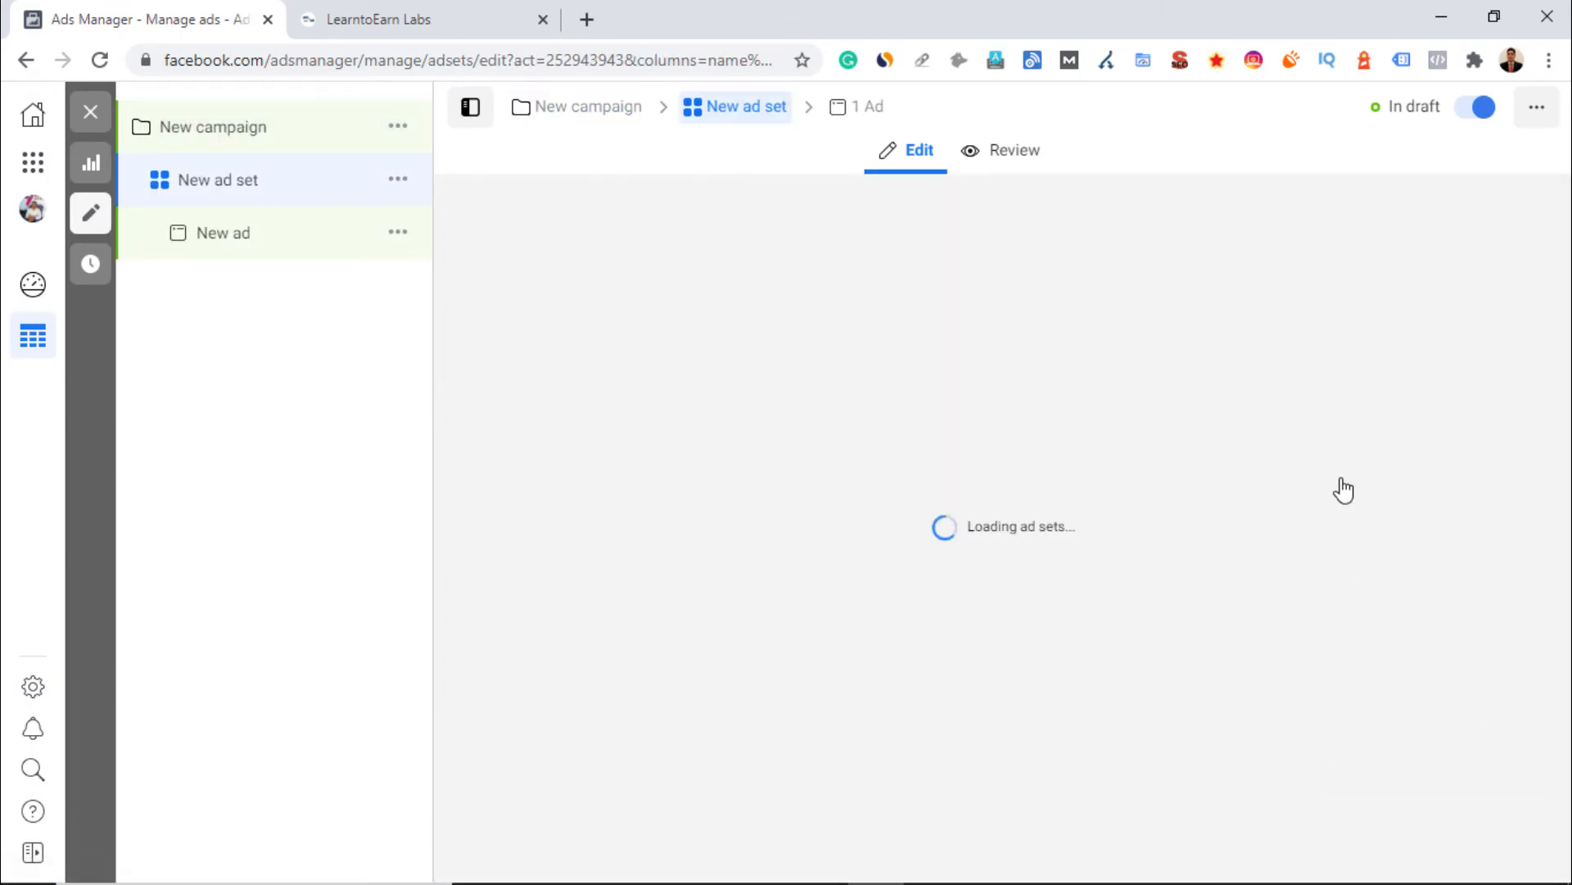
scroll(810, 537, down, 8)
scroll(753, 533, up, 4)
click(606, 132)
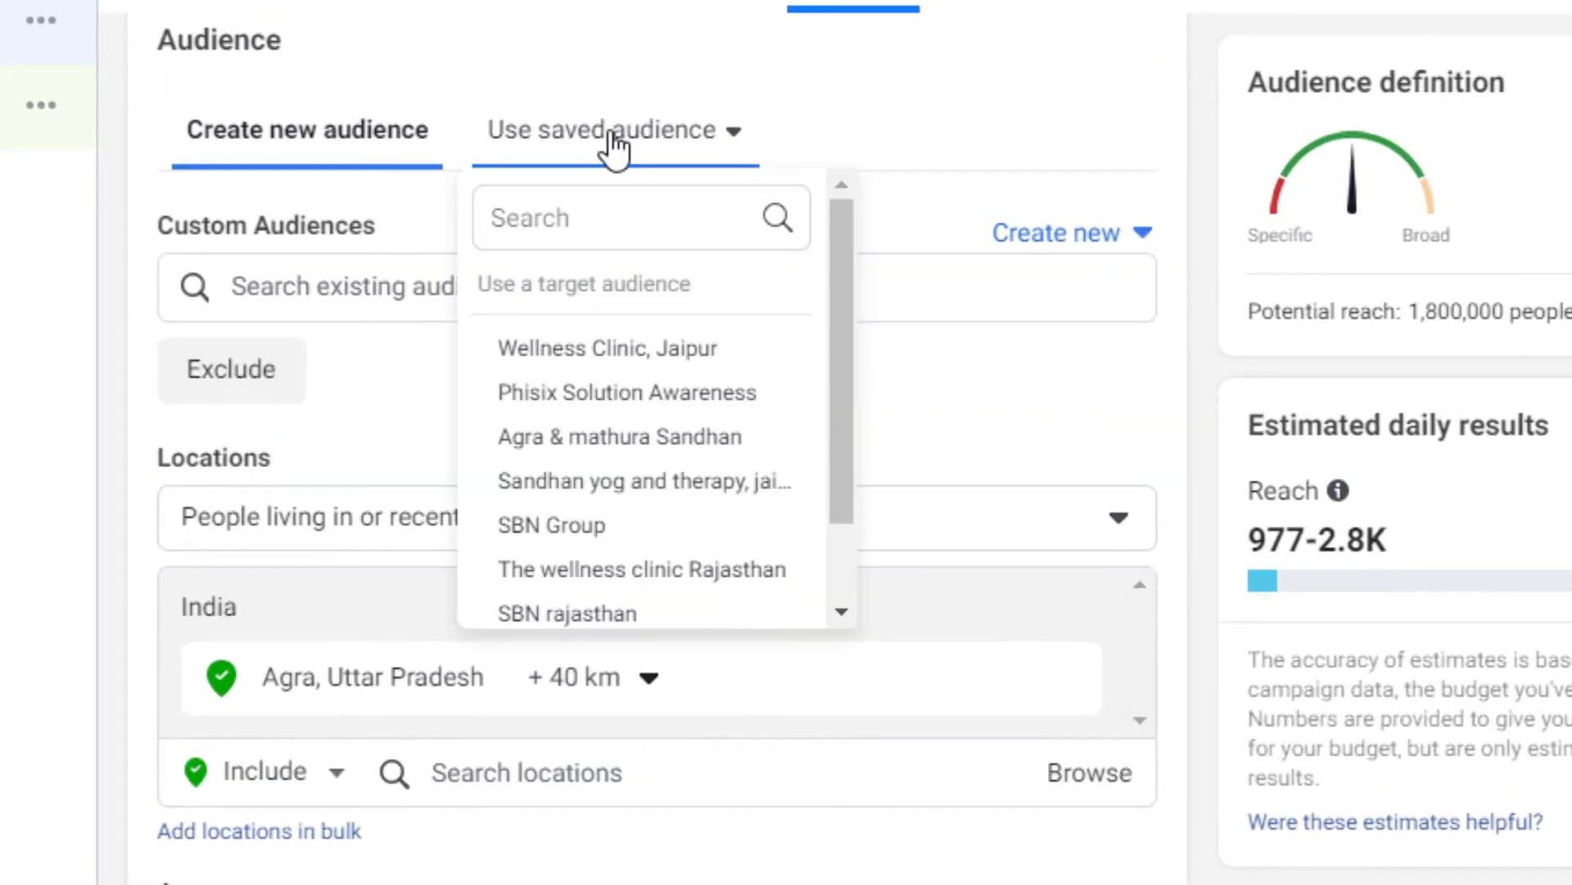
scroll(639, 458, down, 2)
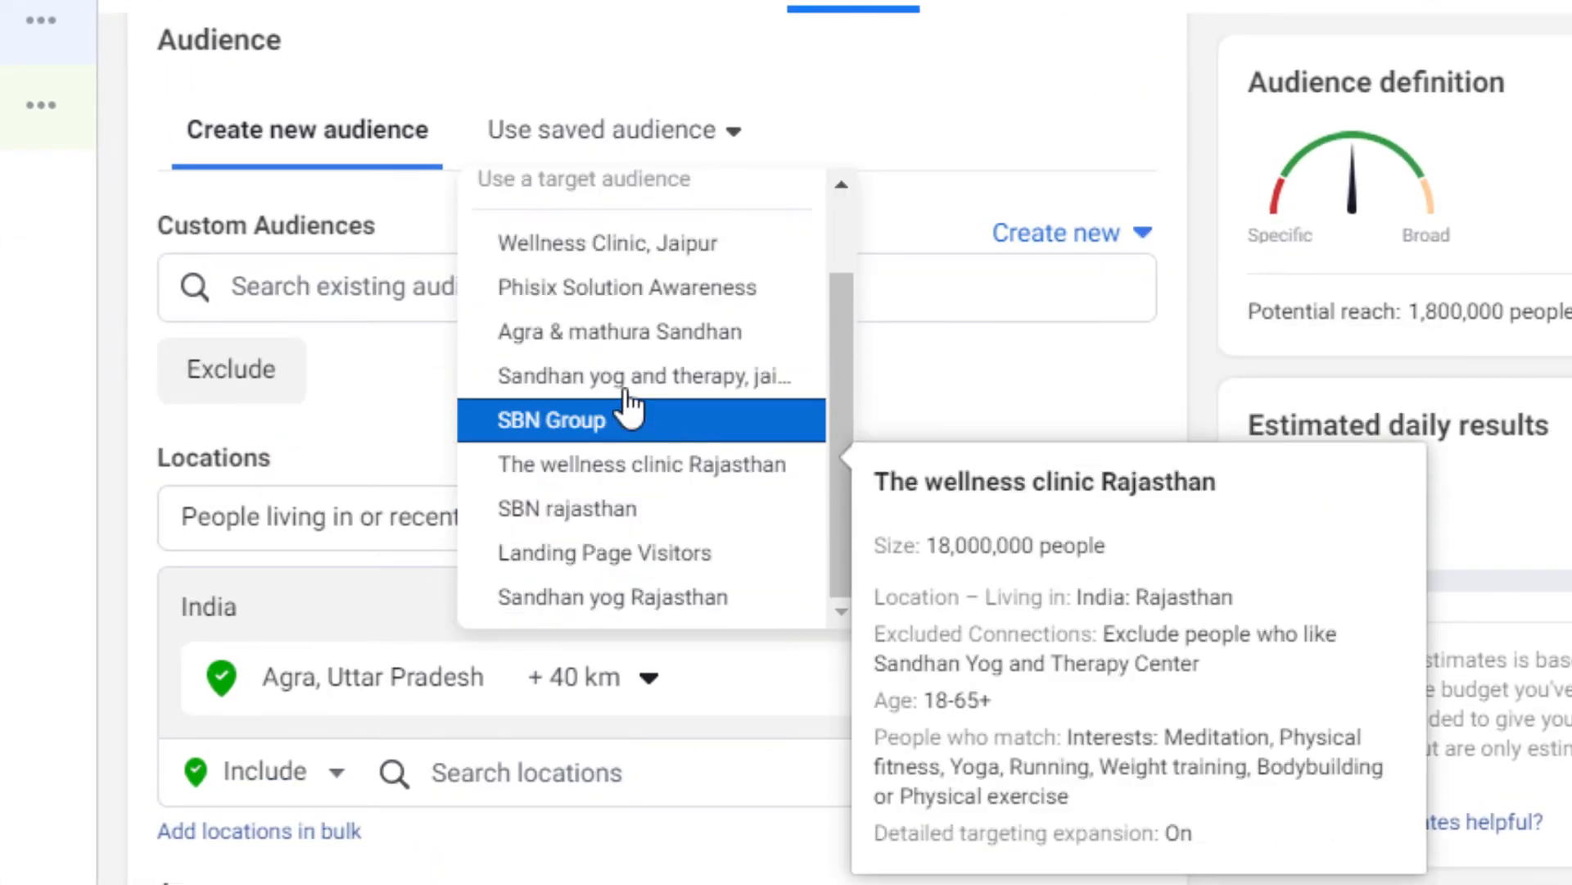
scroll(647, 328, down, 4)
scroll(660, 316, up, 6)
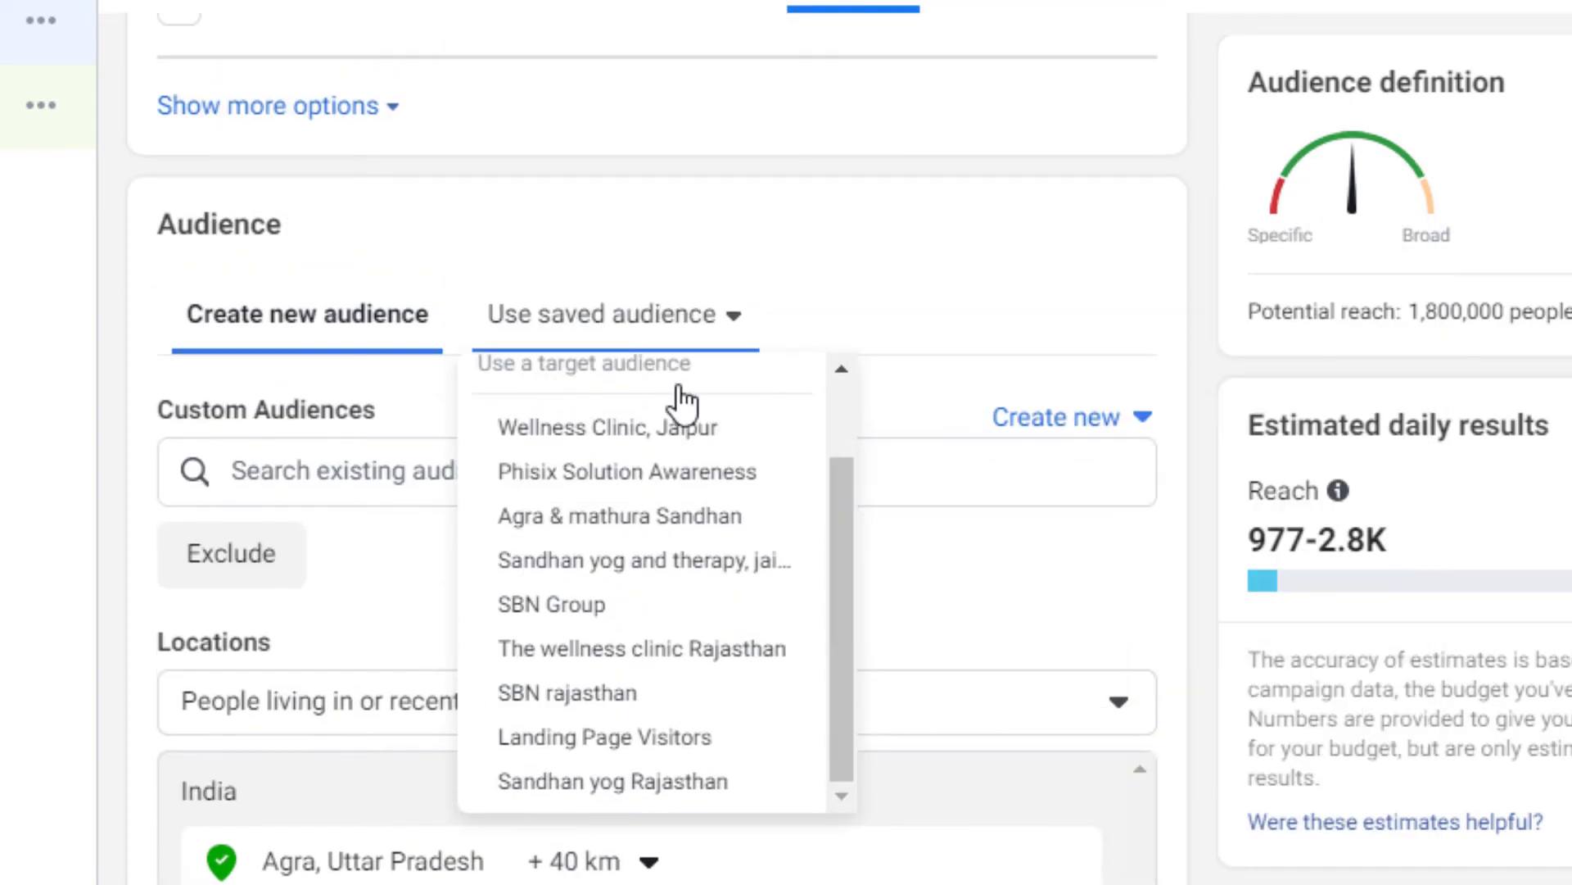
scroll(656, 327, down, 2)
scroll(718, 544, down, 2)
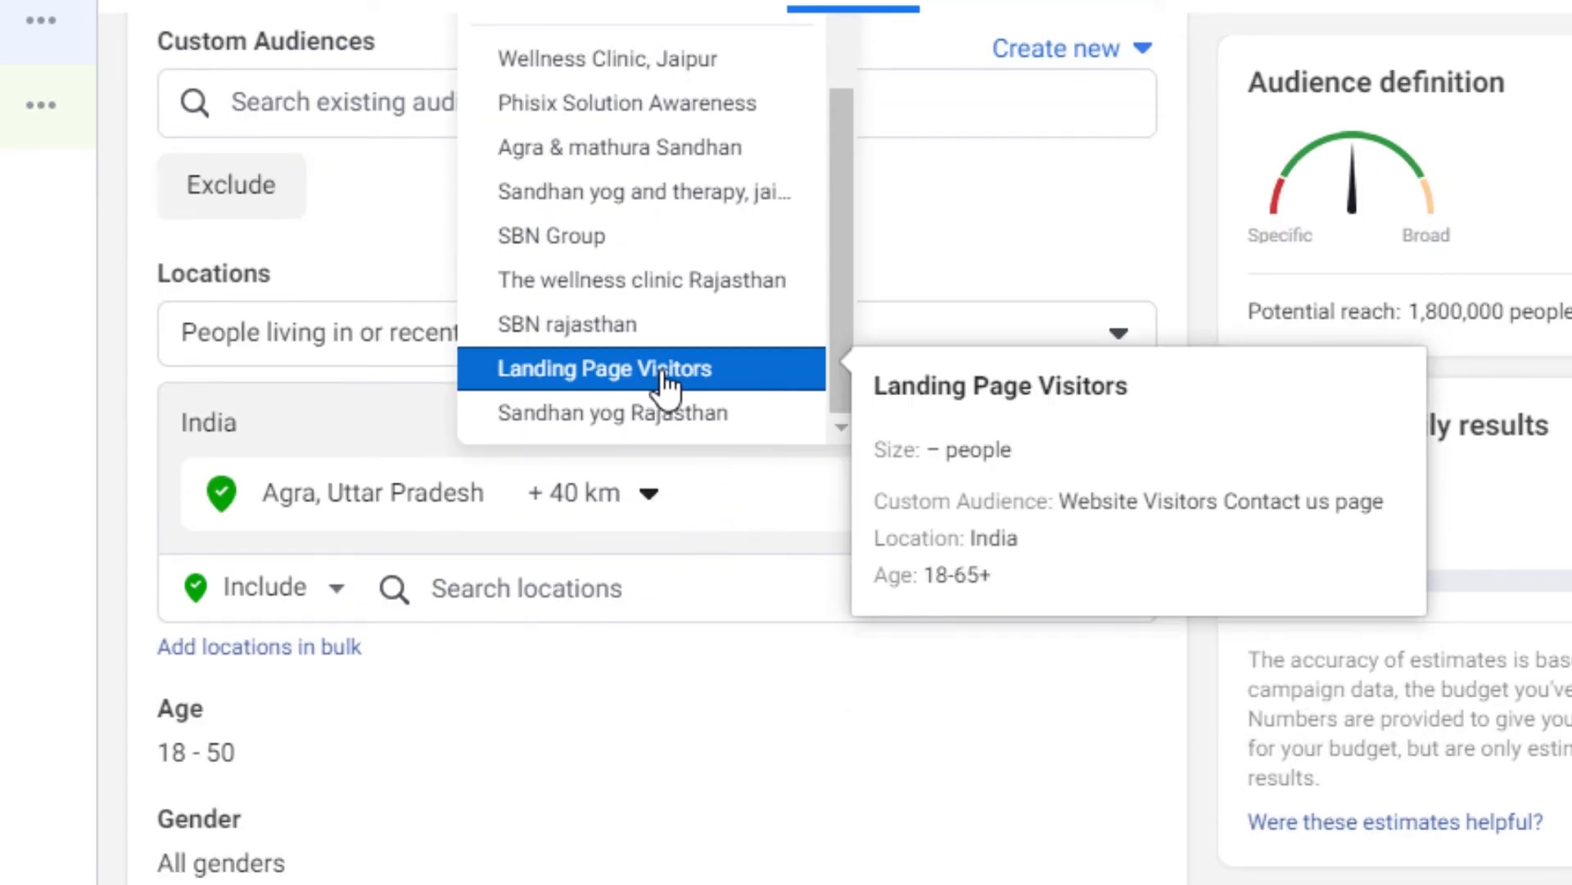
click(664, 370)
- Review the ad set's audience details and estimated daily results, and close the editor without publishing the draft items
scroll(685, 406, up, 4)
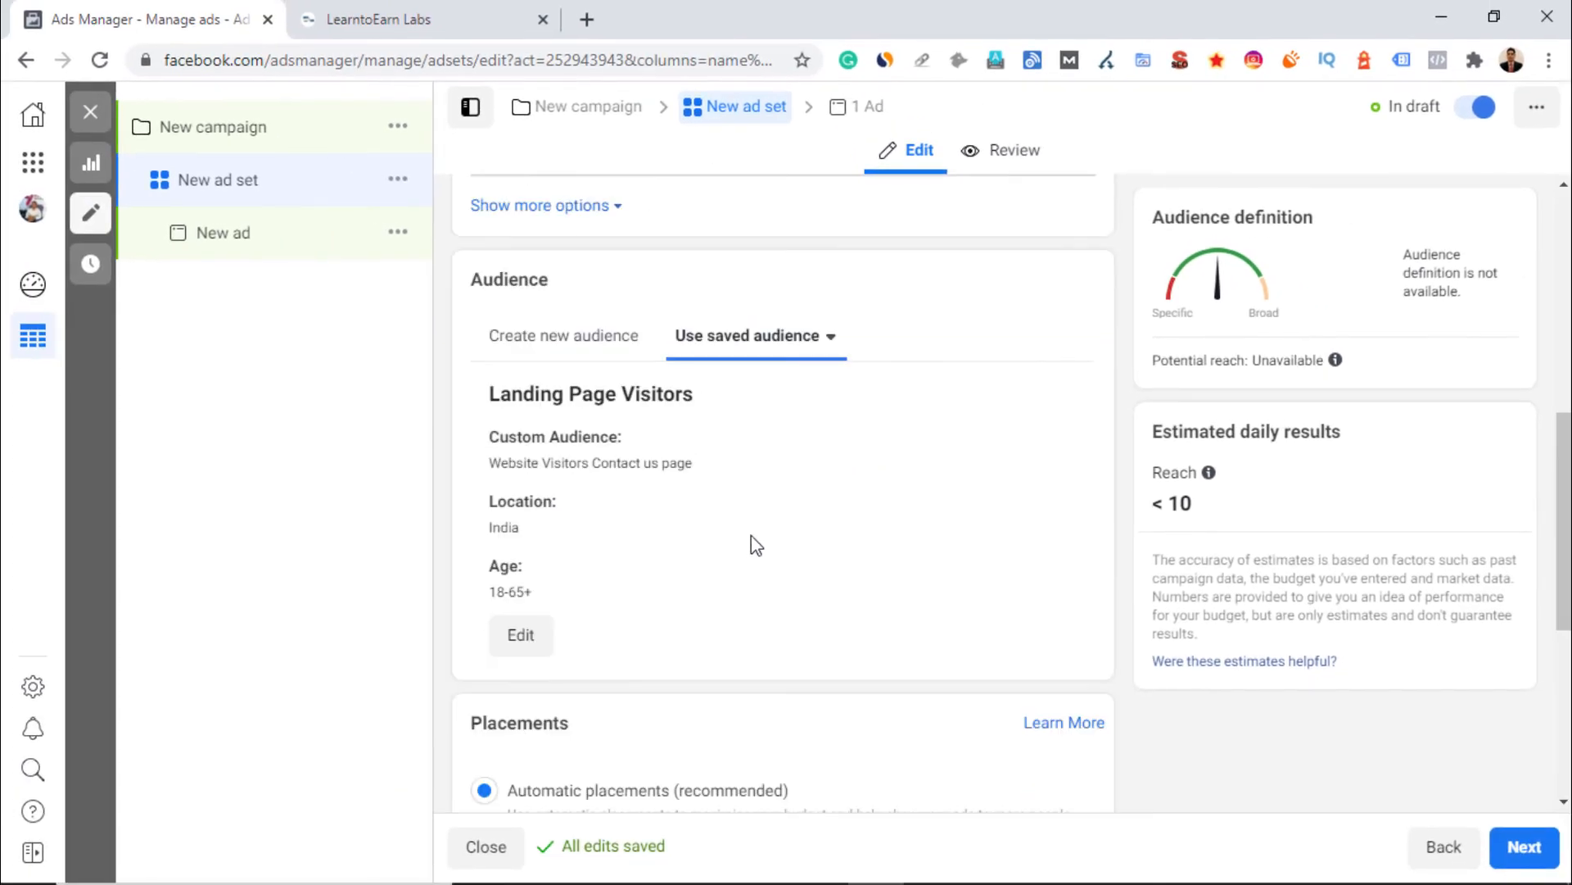
scroll(751, 537, down, 1)
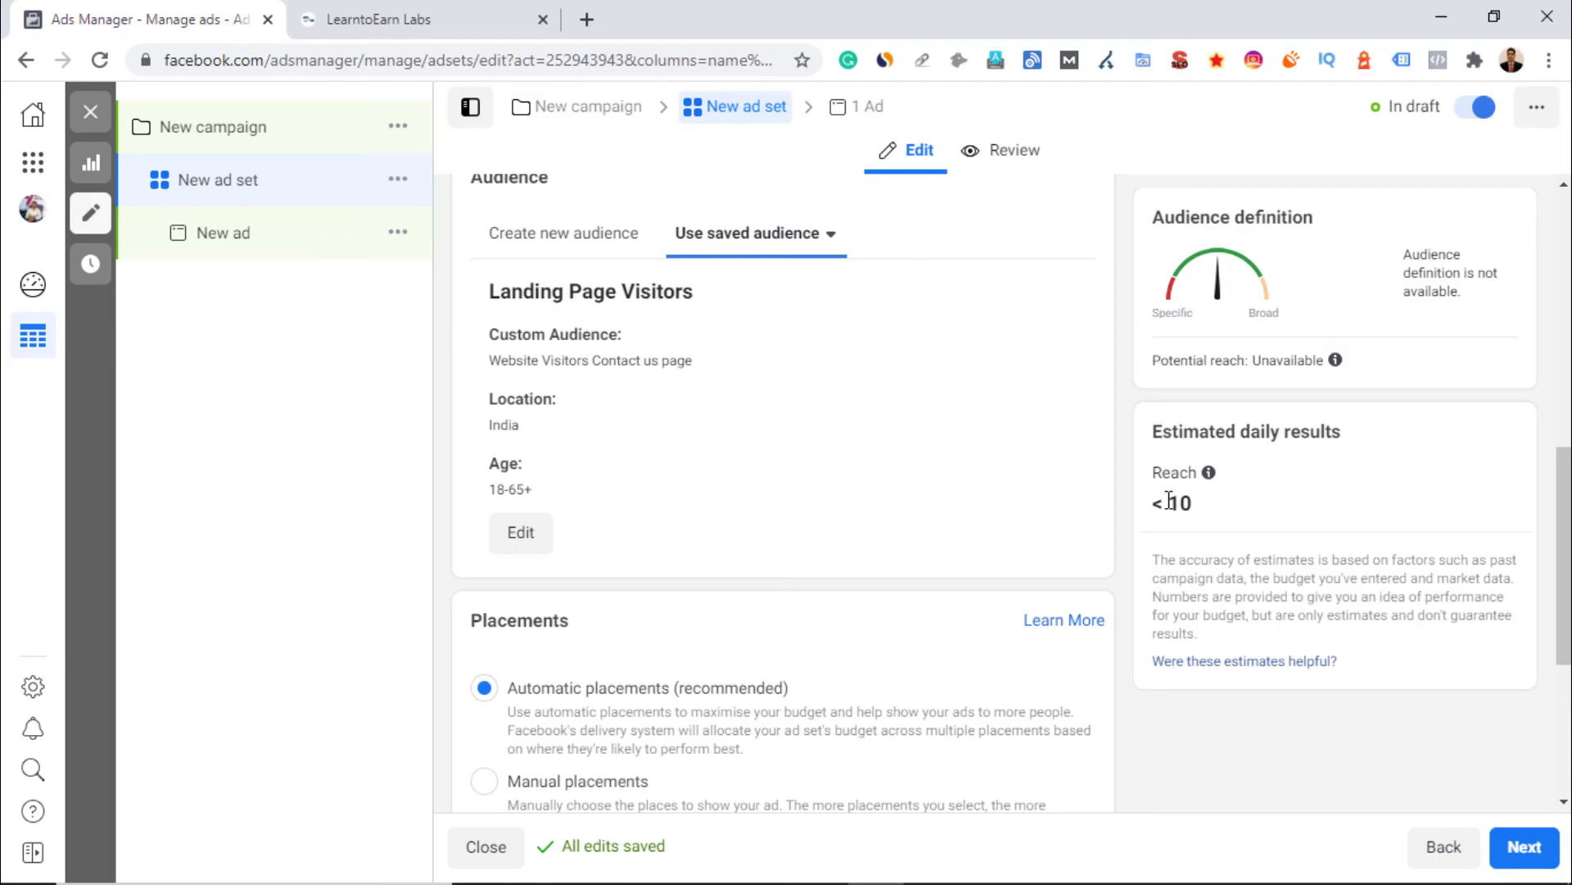
scroll(1229, 459, down, 3)
scroll(1116, 369, up, 7)
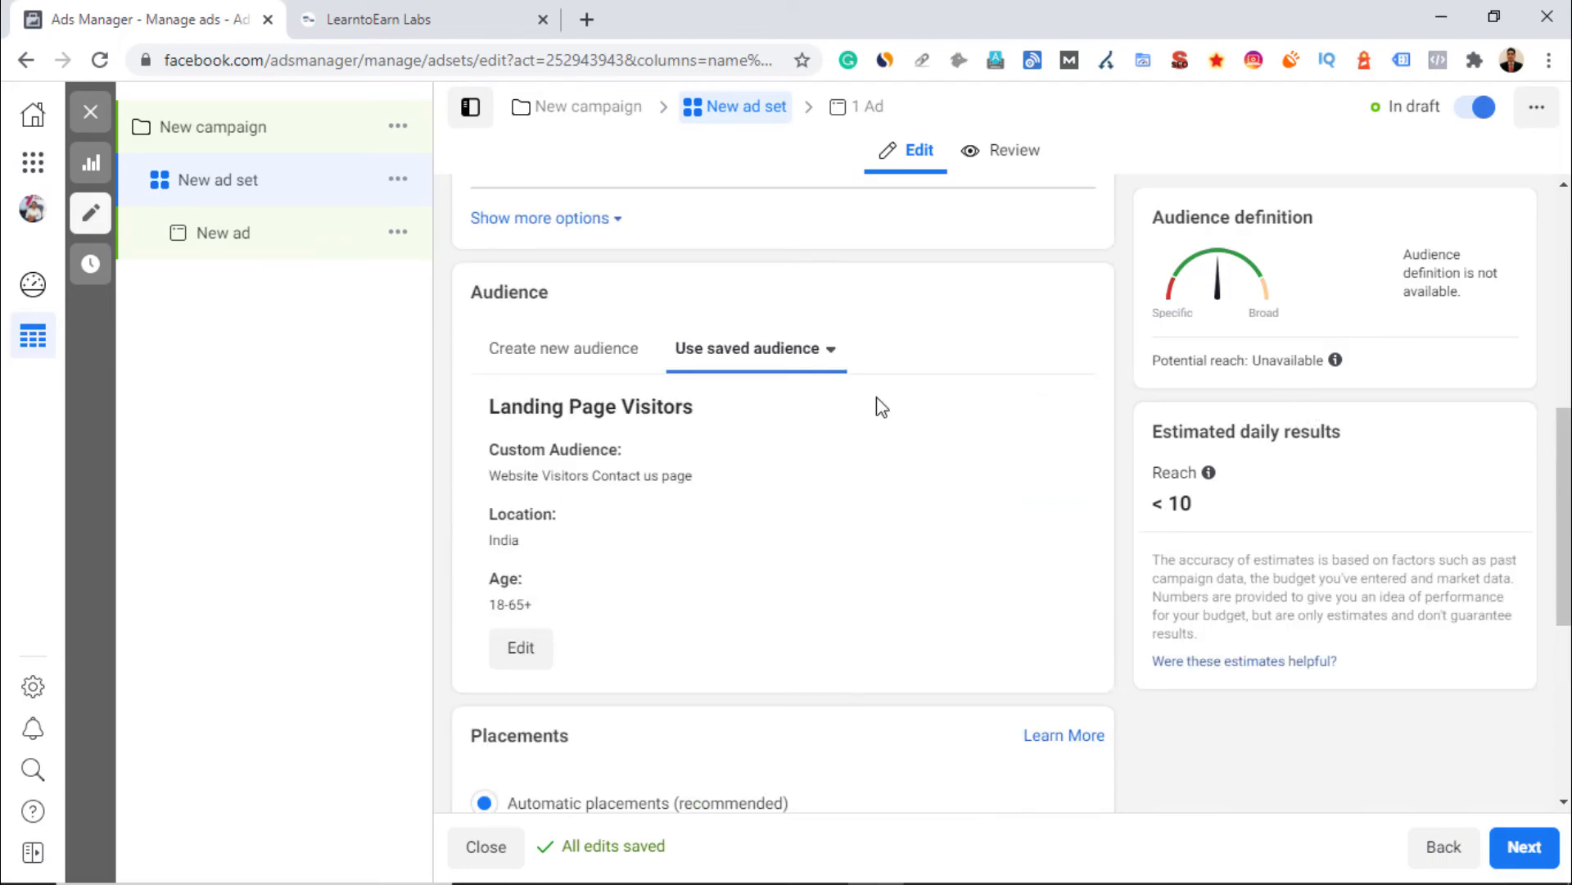
click(90, 111)
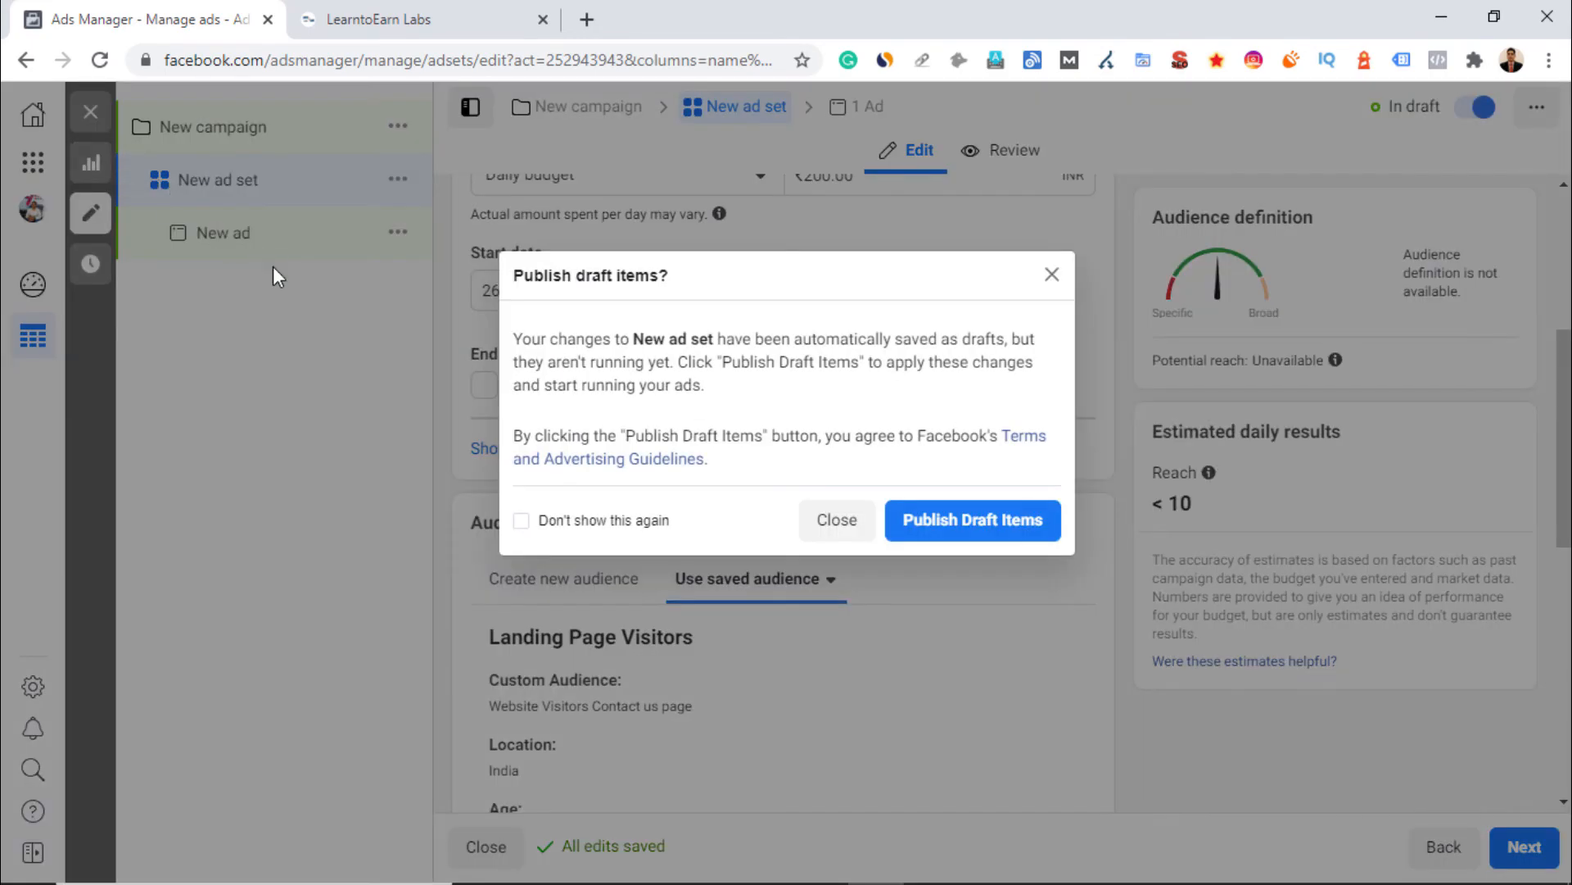
click(836, 520)
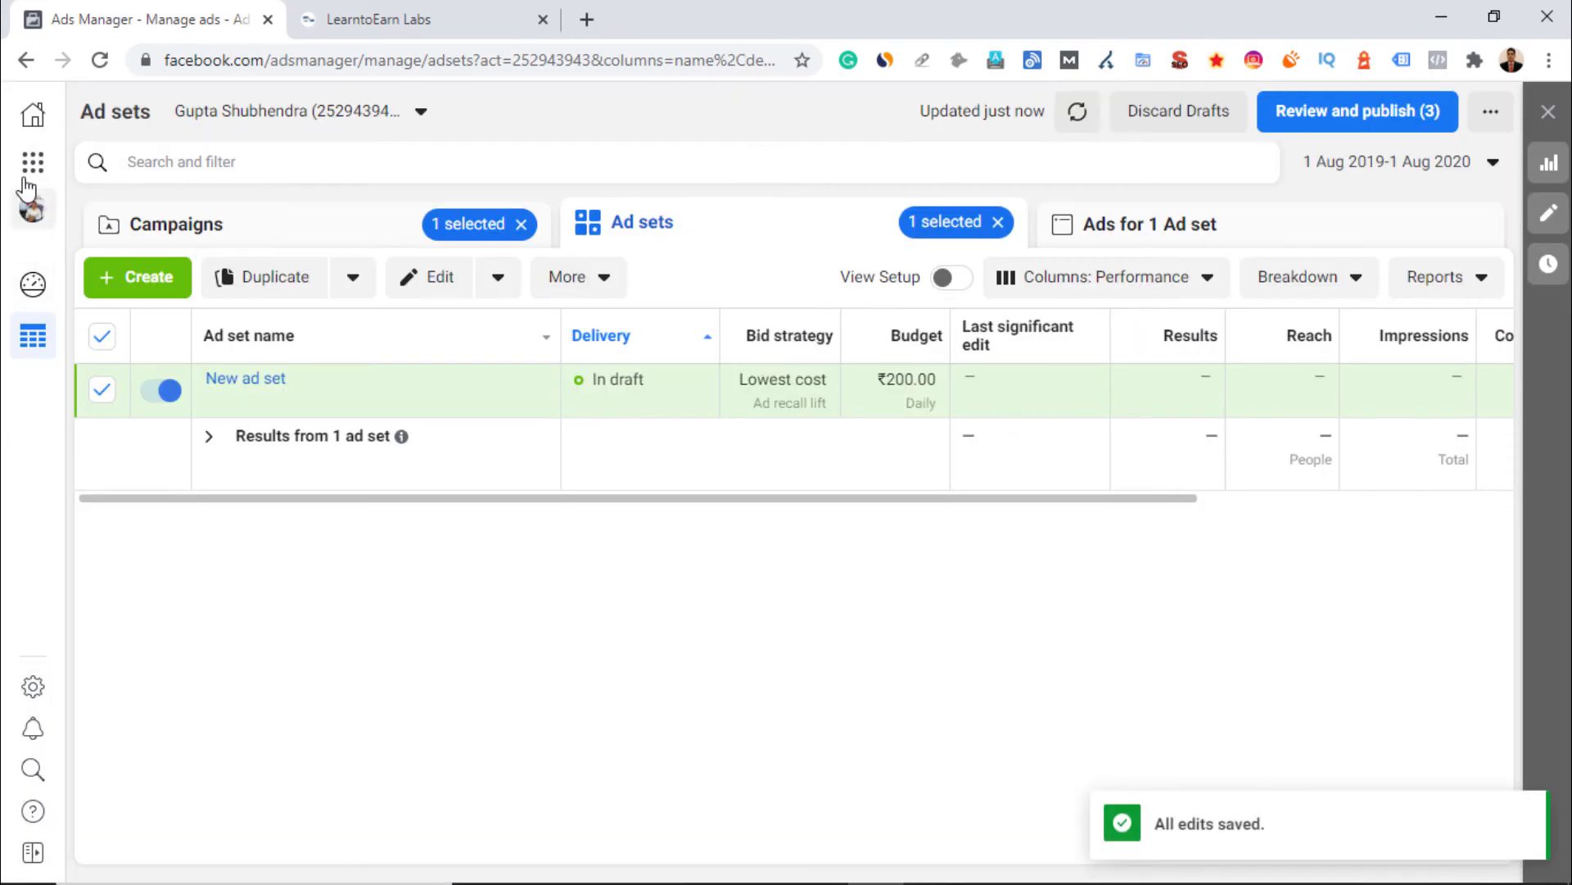
- Go to the Audiences page, look over the source options for a new Custom Audience, and cancel its creation
click(33, 161)
click(449, 360)
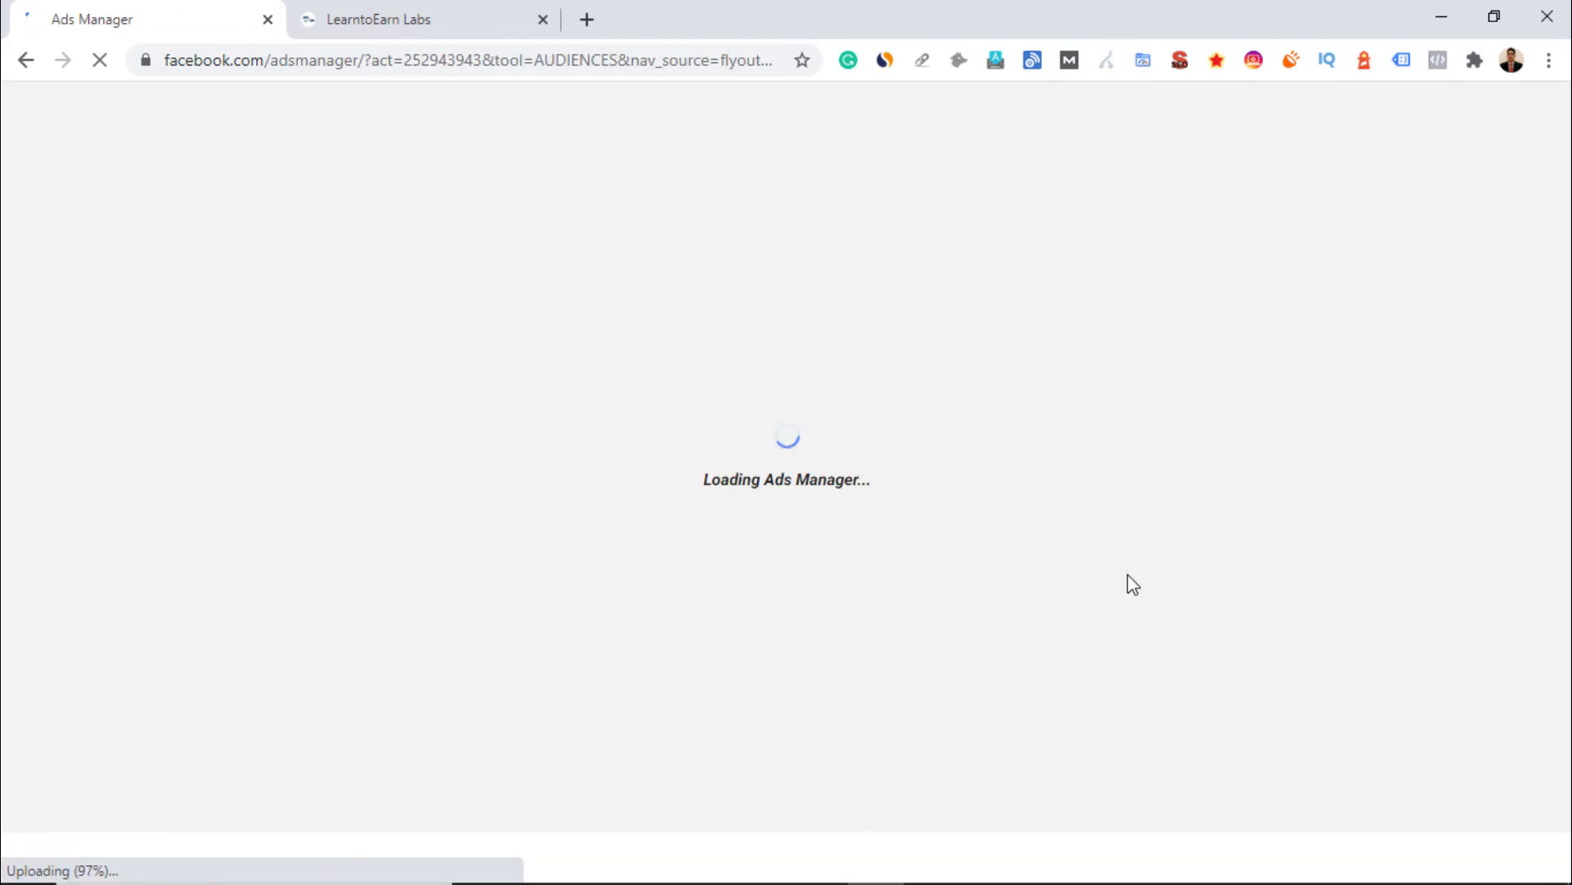
click(242, 659)
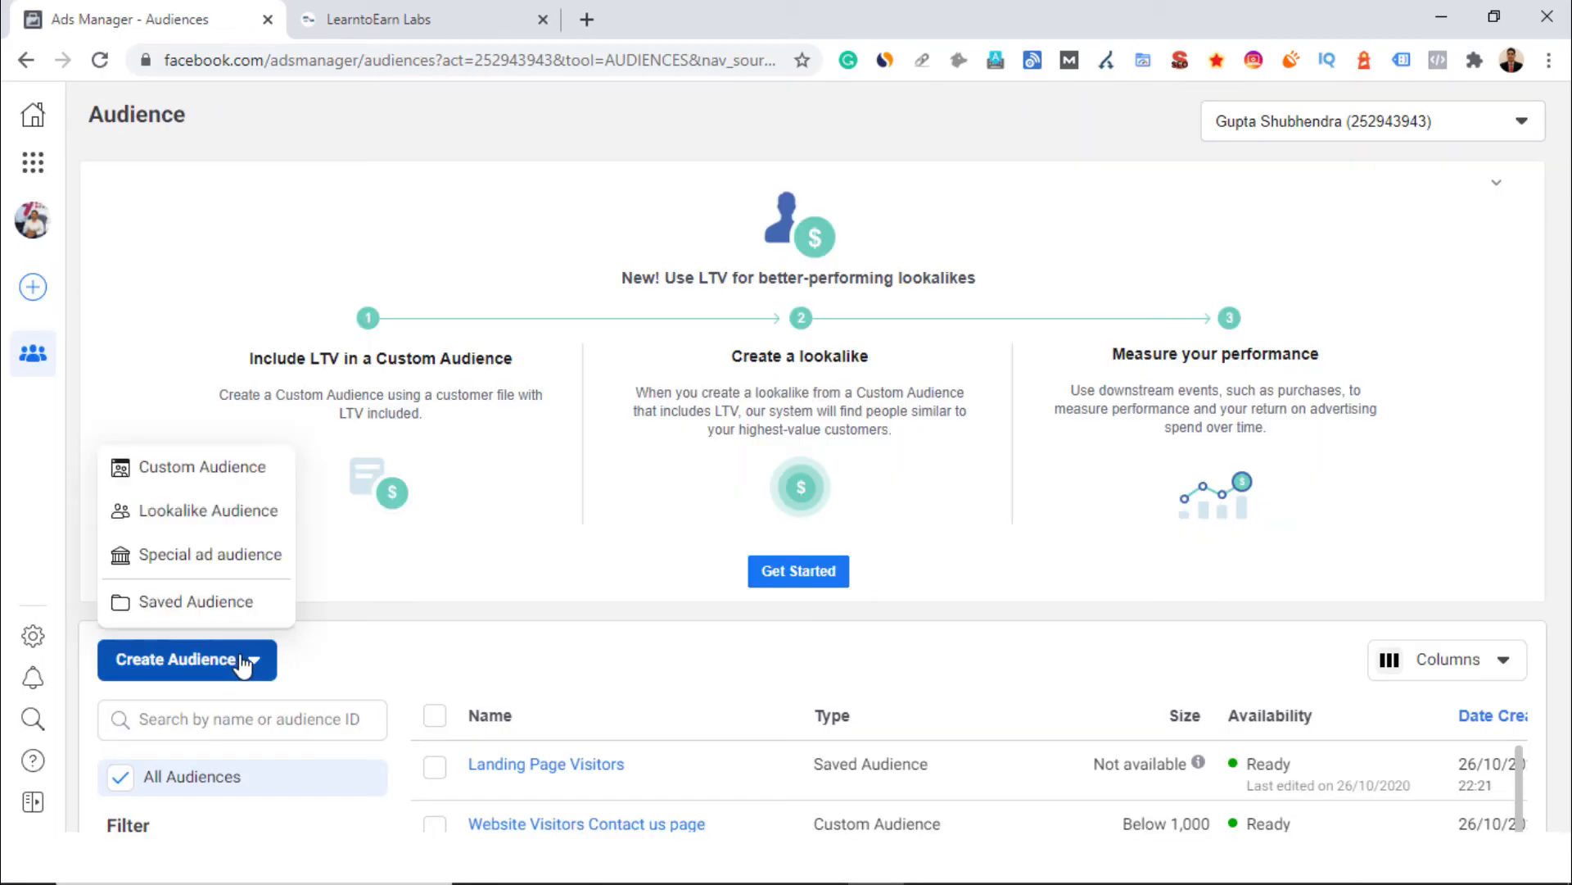
click(180, 474)
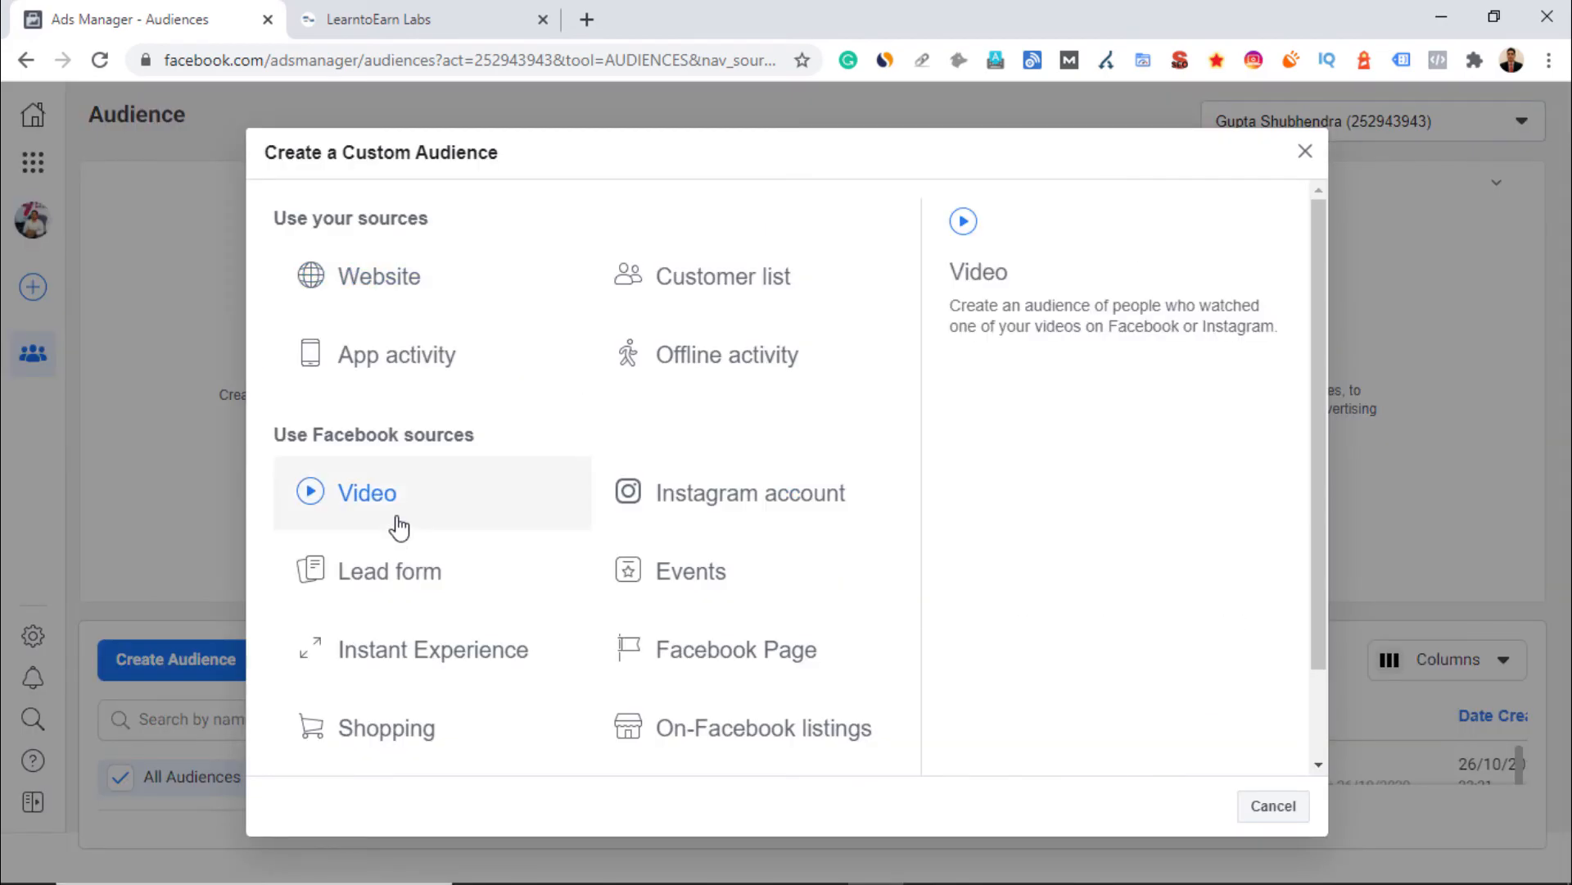
scroll(397, 524, down, 1)
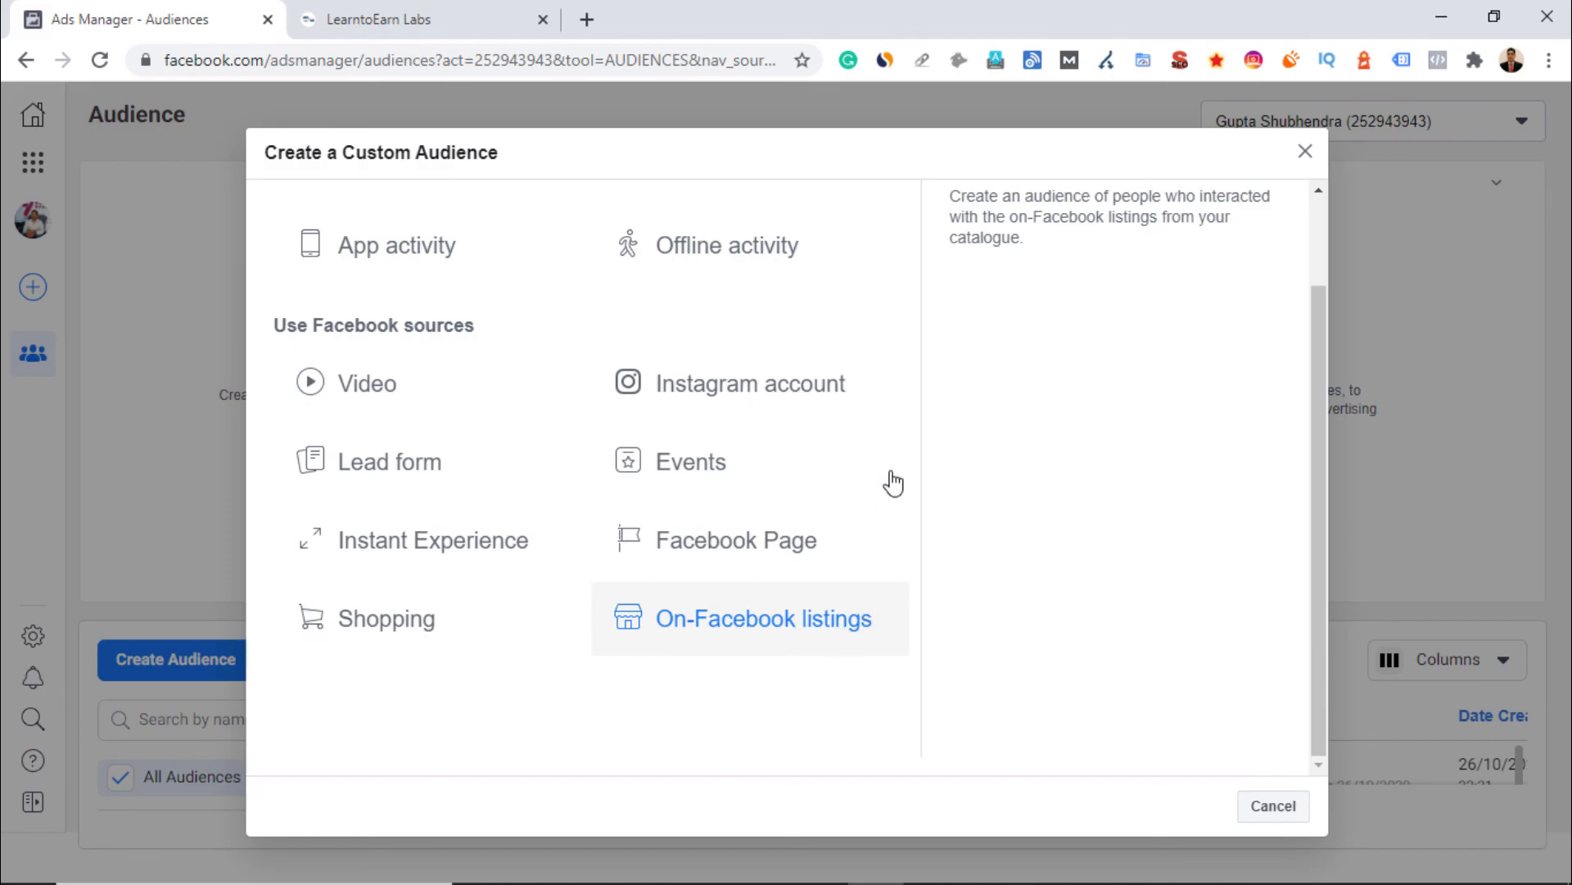
click(1305, 151)
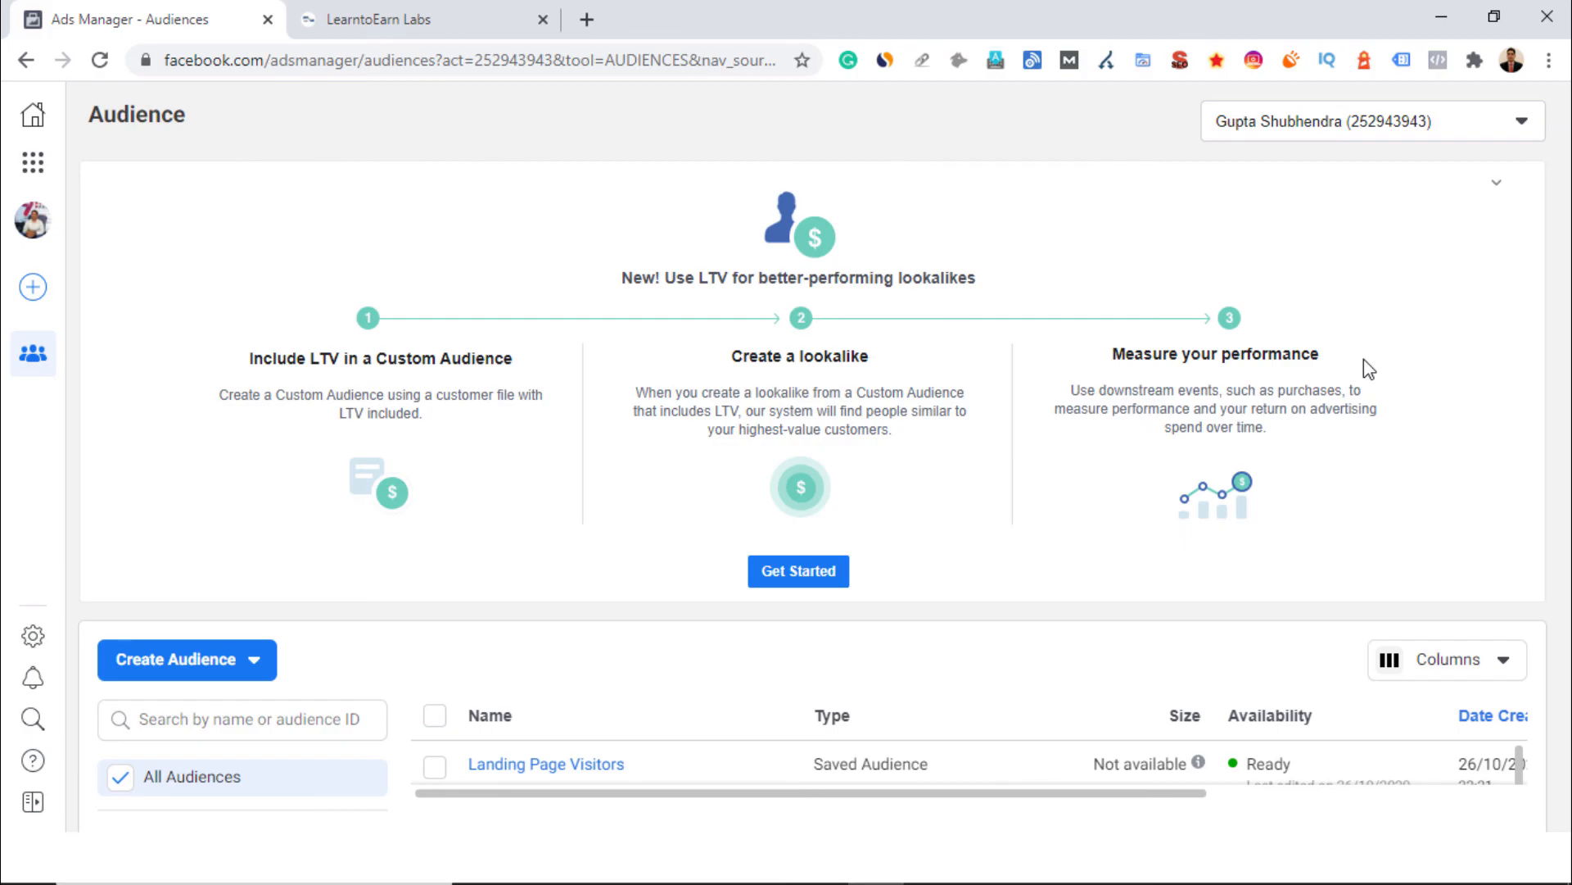